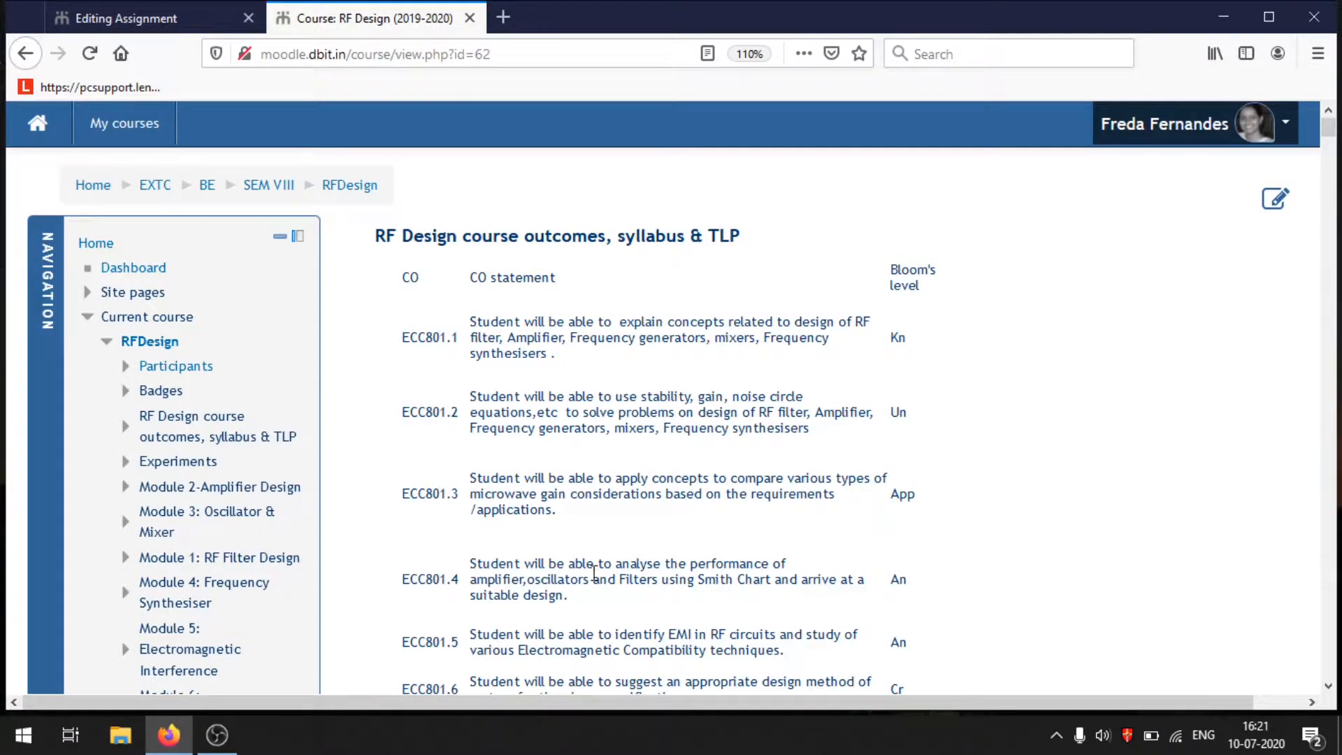
# Open the groups page from the user administration of the RF Design course.
pyautogui.scroll(-8, 300, 524)
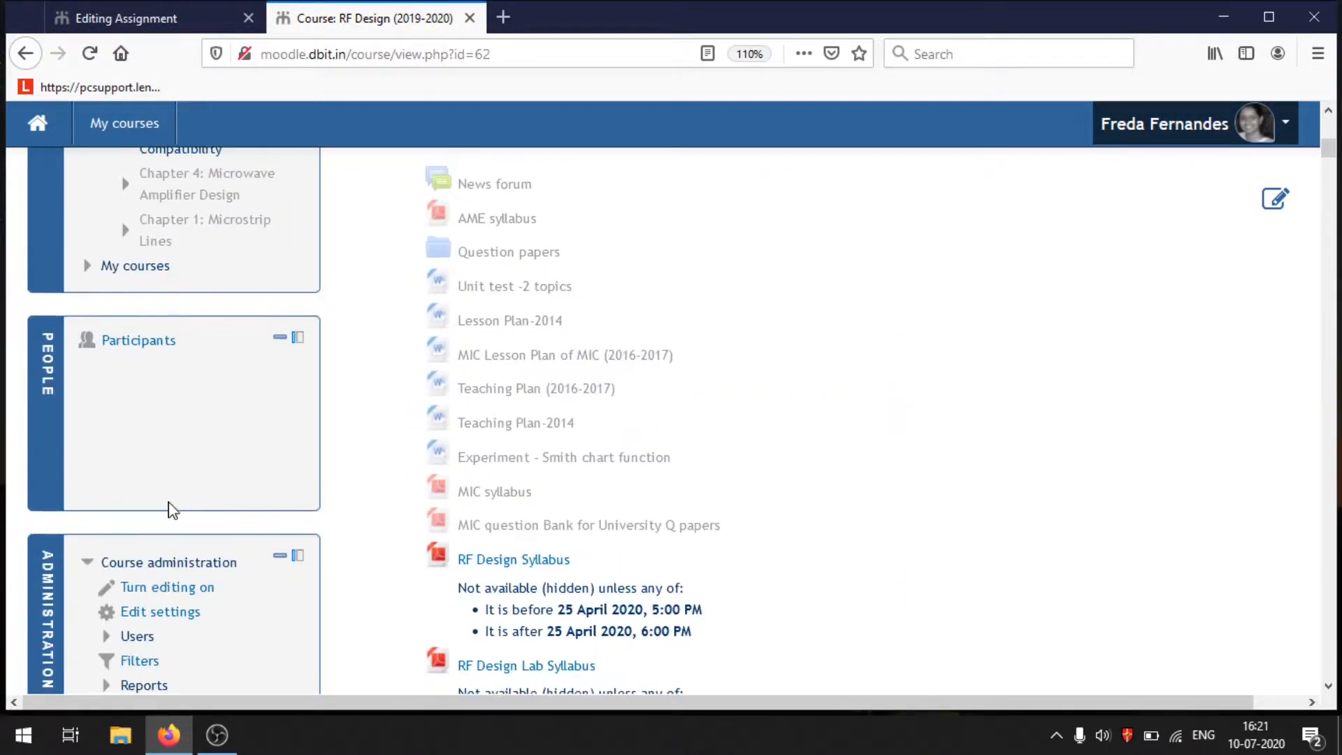
pyautogui.scroll(-2, 172, 510)
pyautogui.click(138, 519)
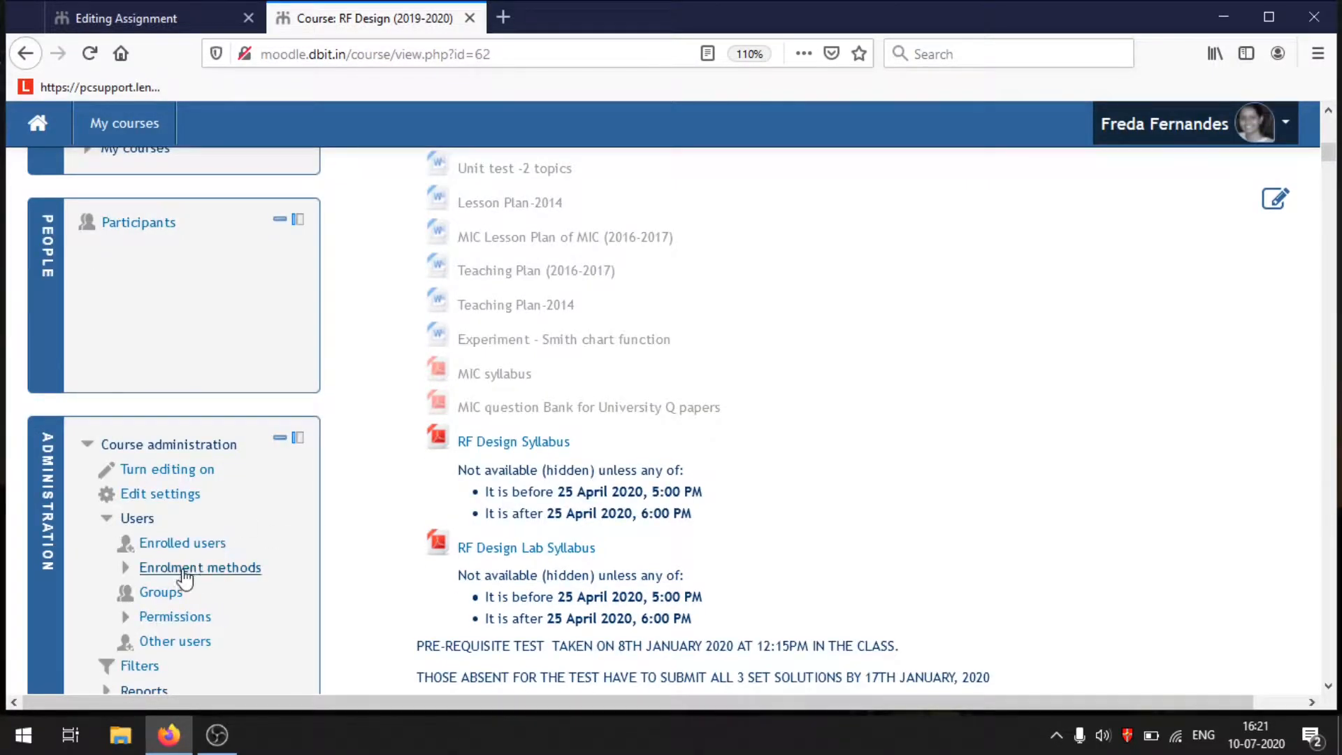
pyautogui.click(165, 591)
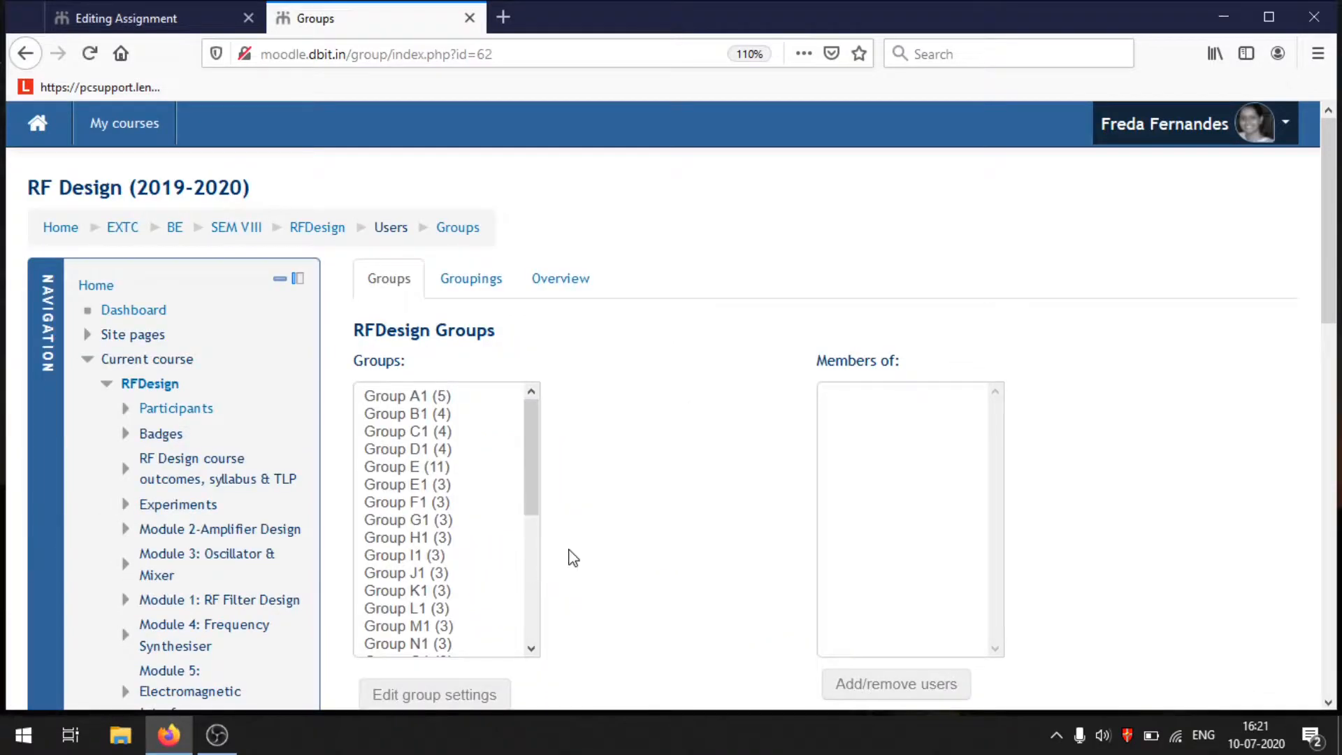
# Look through the existing course groups and open the form for auto-creating groups.
pyautogui.scroll(-3, 552, 401)
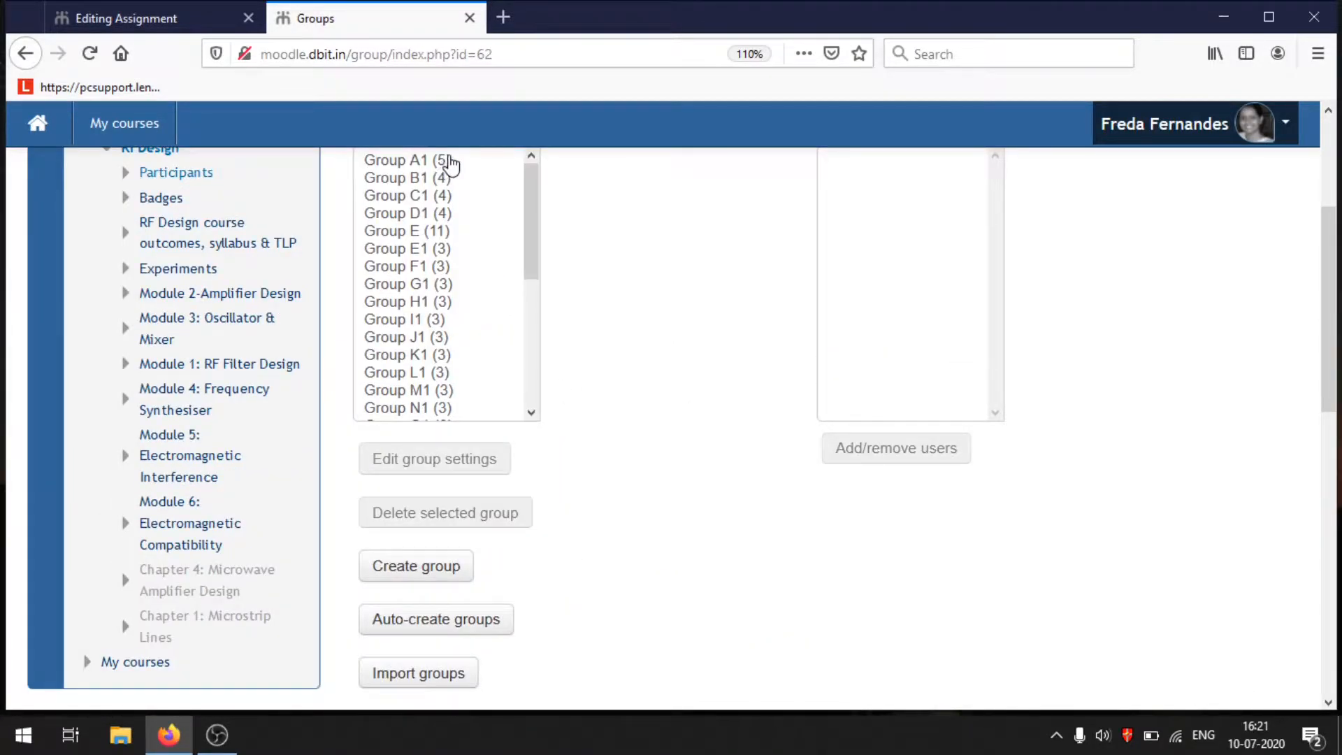
pyautogui.moveTo(525, 199); pyautogui.dragTo(531, 386)
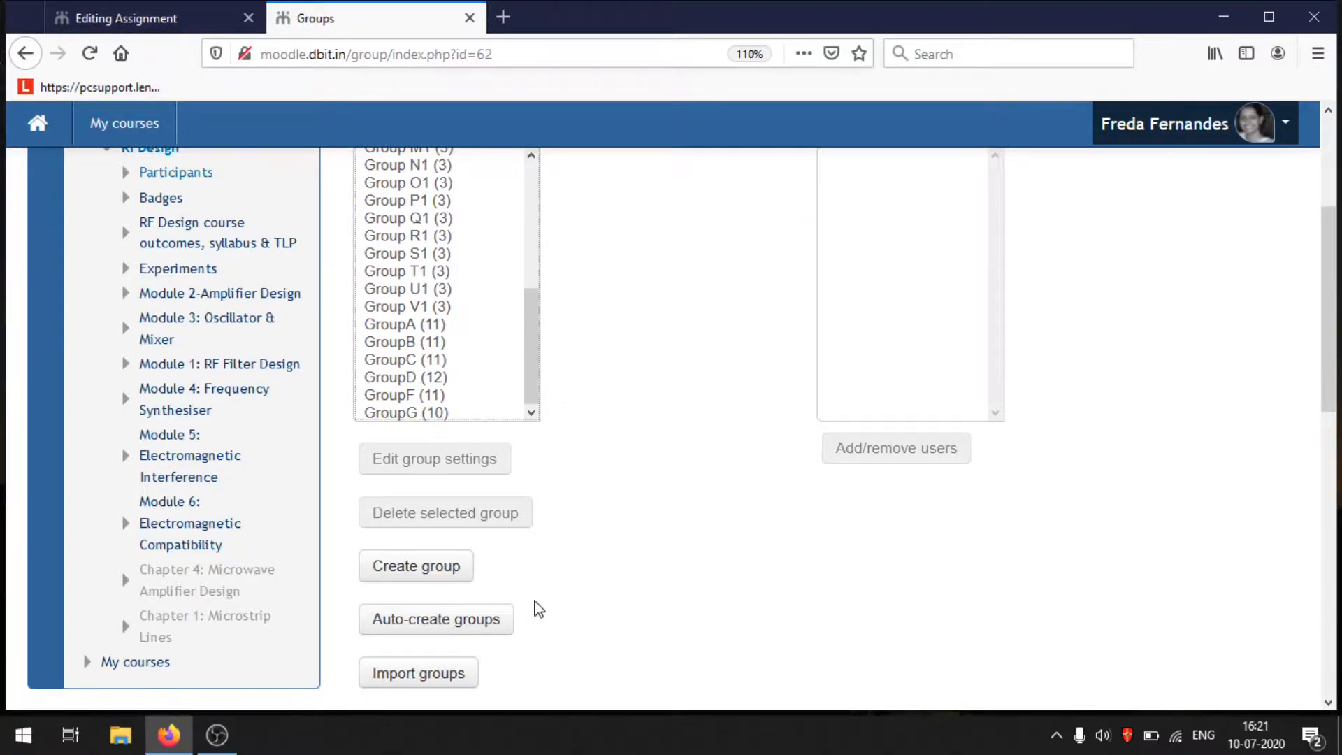
pyautogui.scroll(-3, 599, 596)
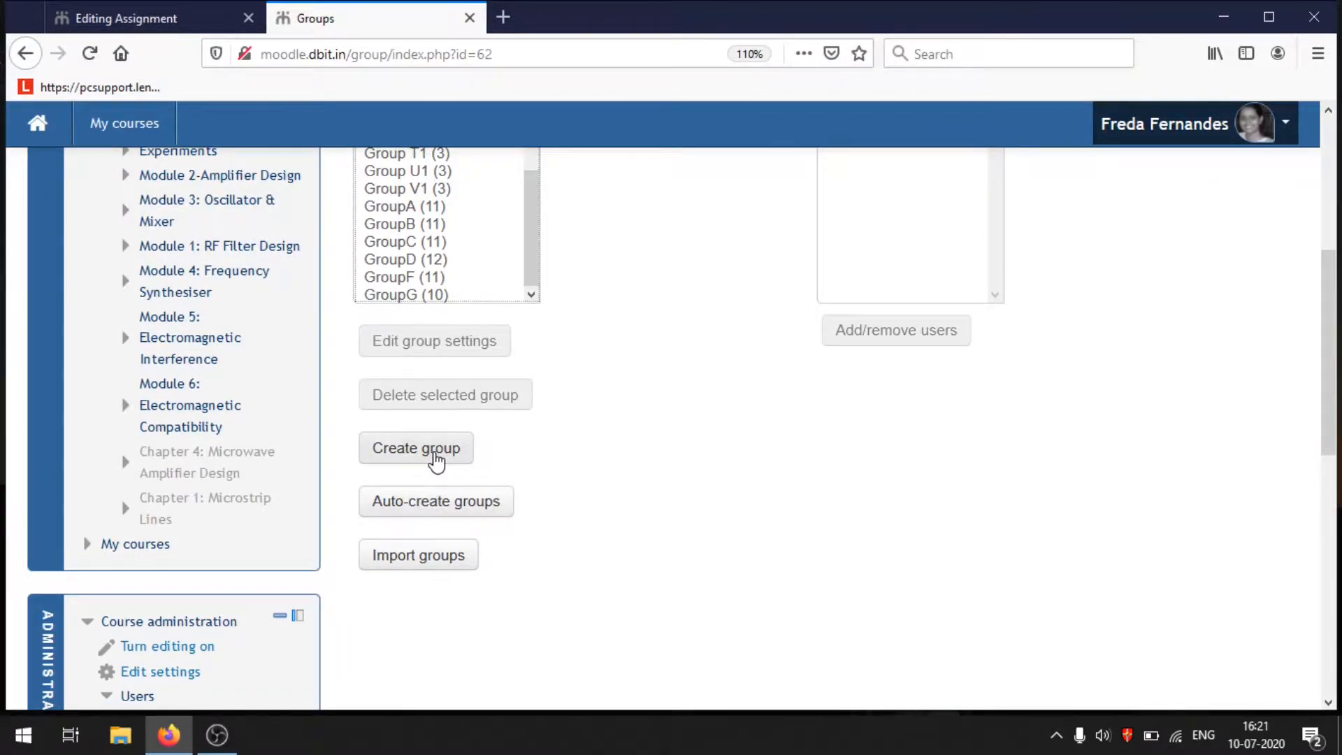
pyautogui.click(429, 505)
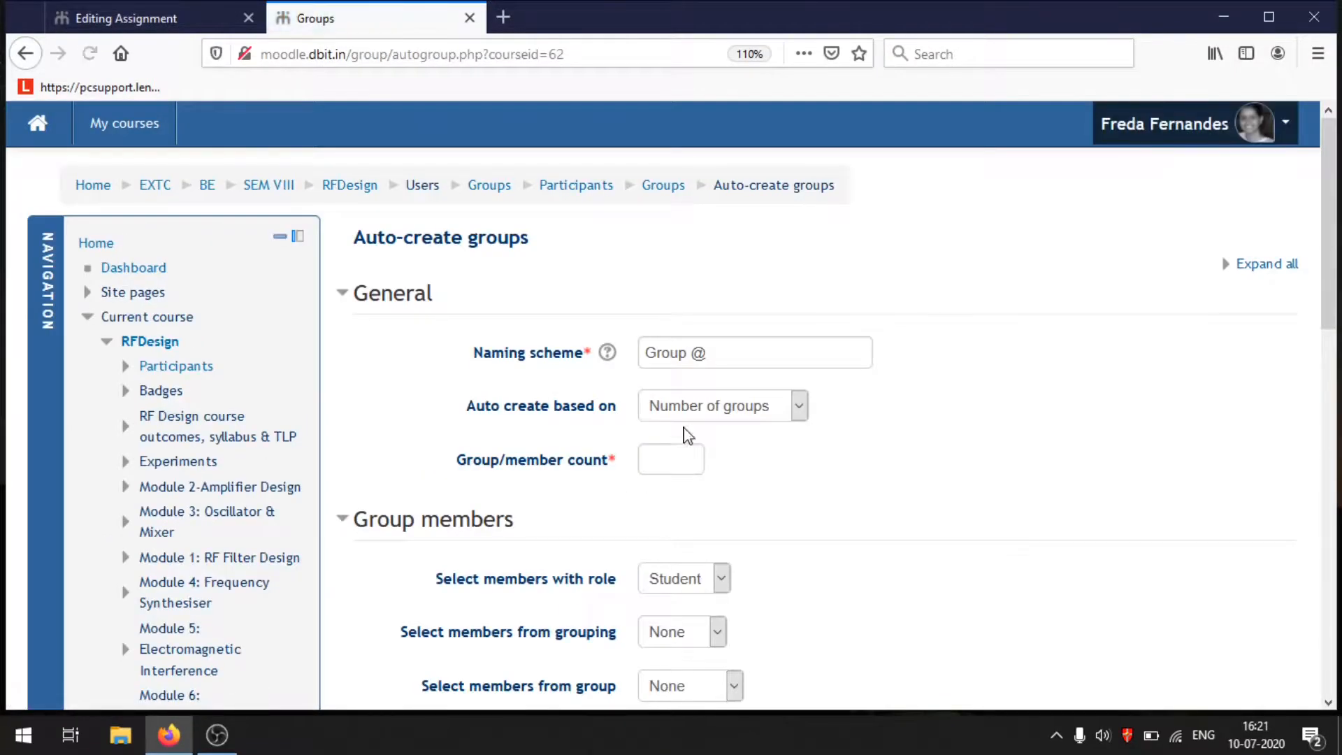
# Set the naming scheme to Test@, base auto-creation on Number of groups, and set the group count to 10.
pyautogui.tripleClick(713, 356)
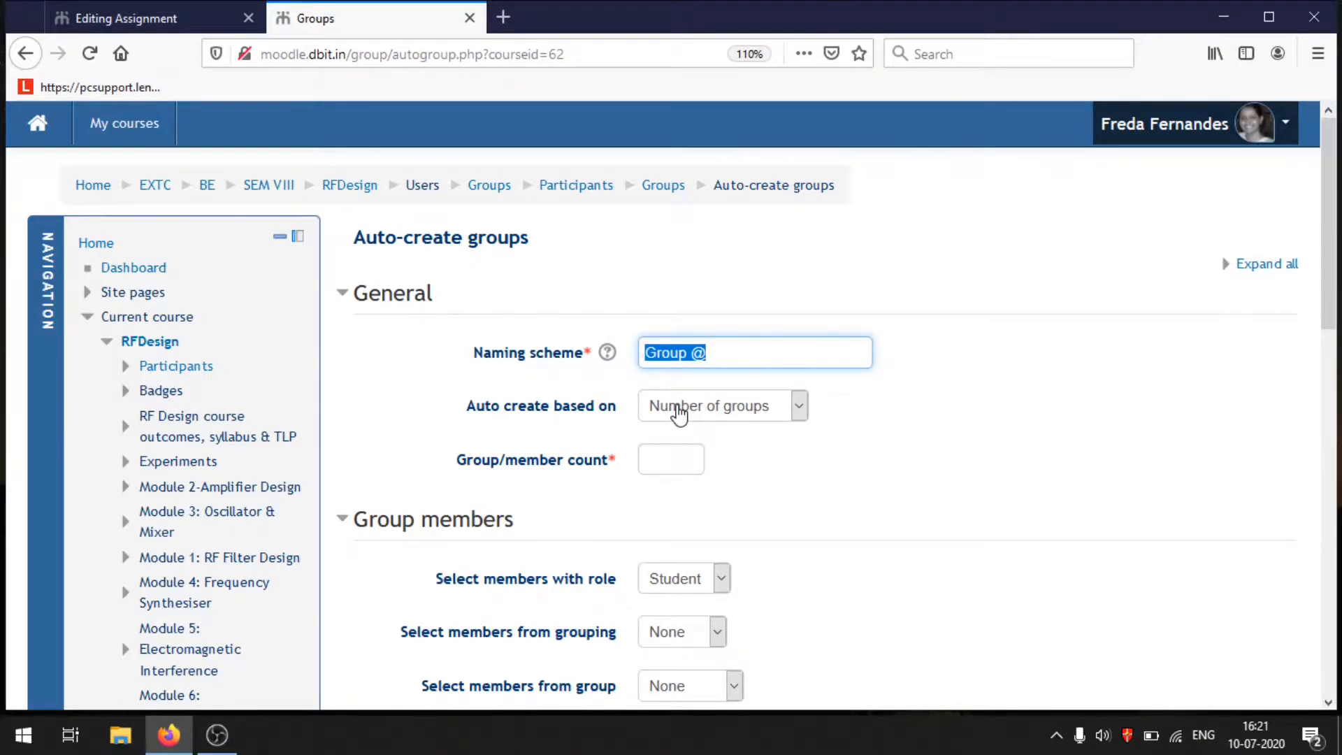
pyautogui.write('Tes')
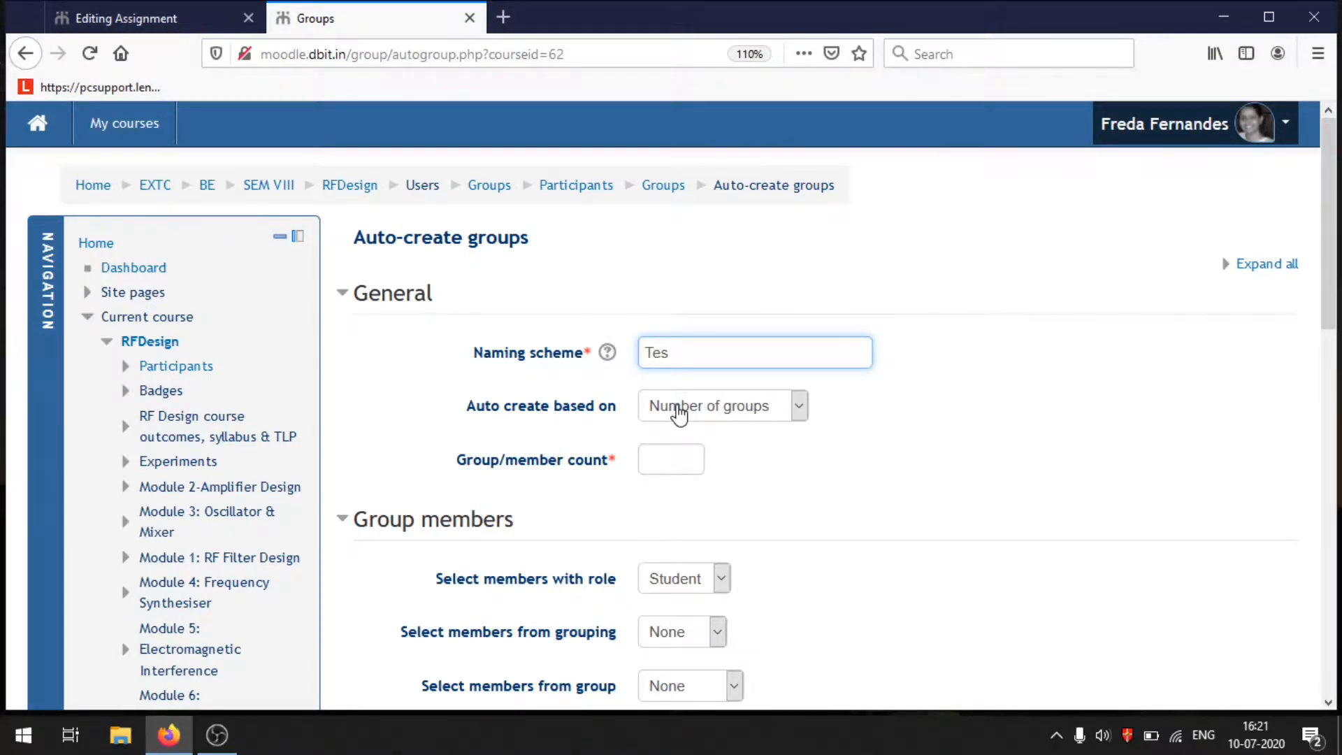
pyautogui.write('t@')
pyautogui.click(797, 413)
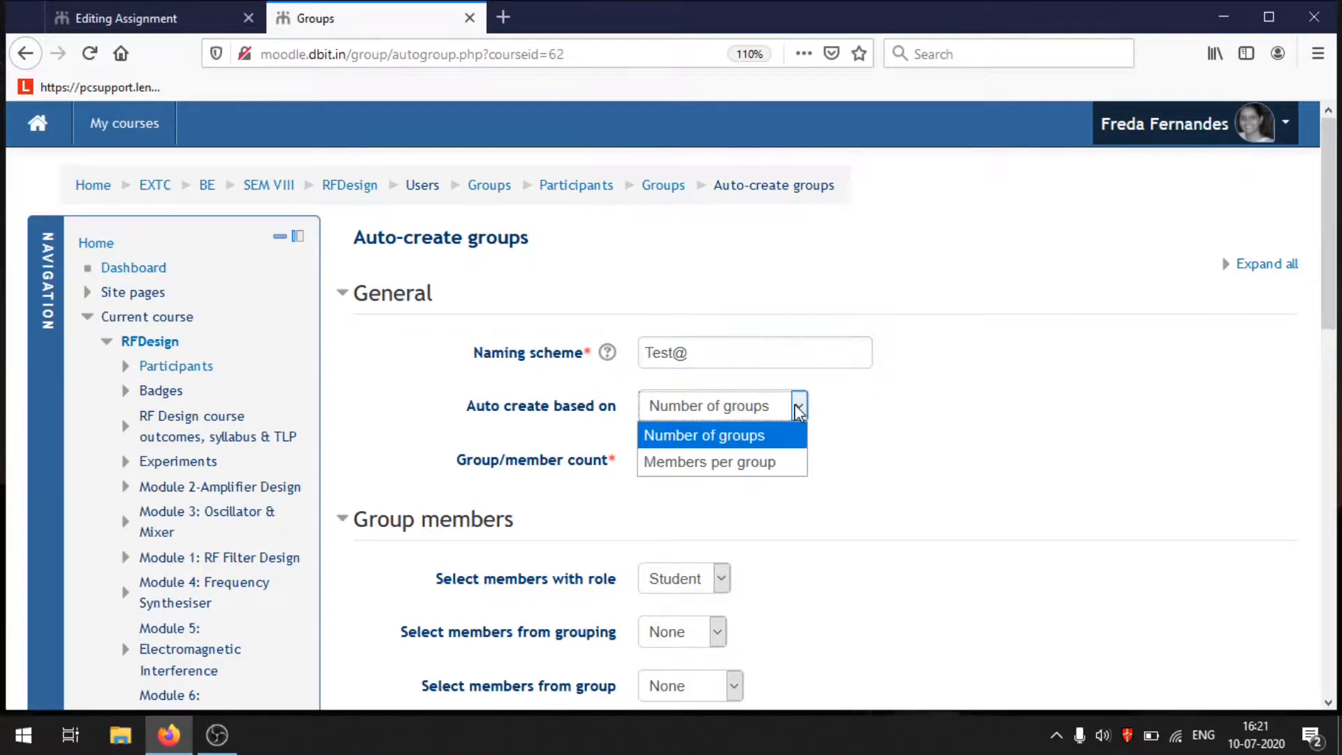
pyautogui.click(772, 468)
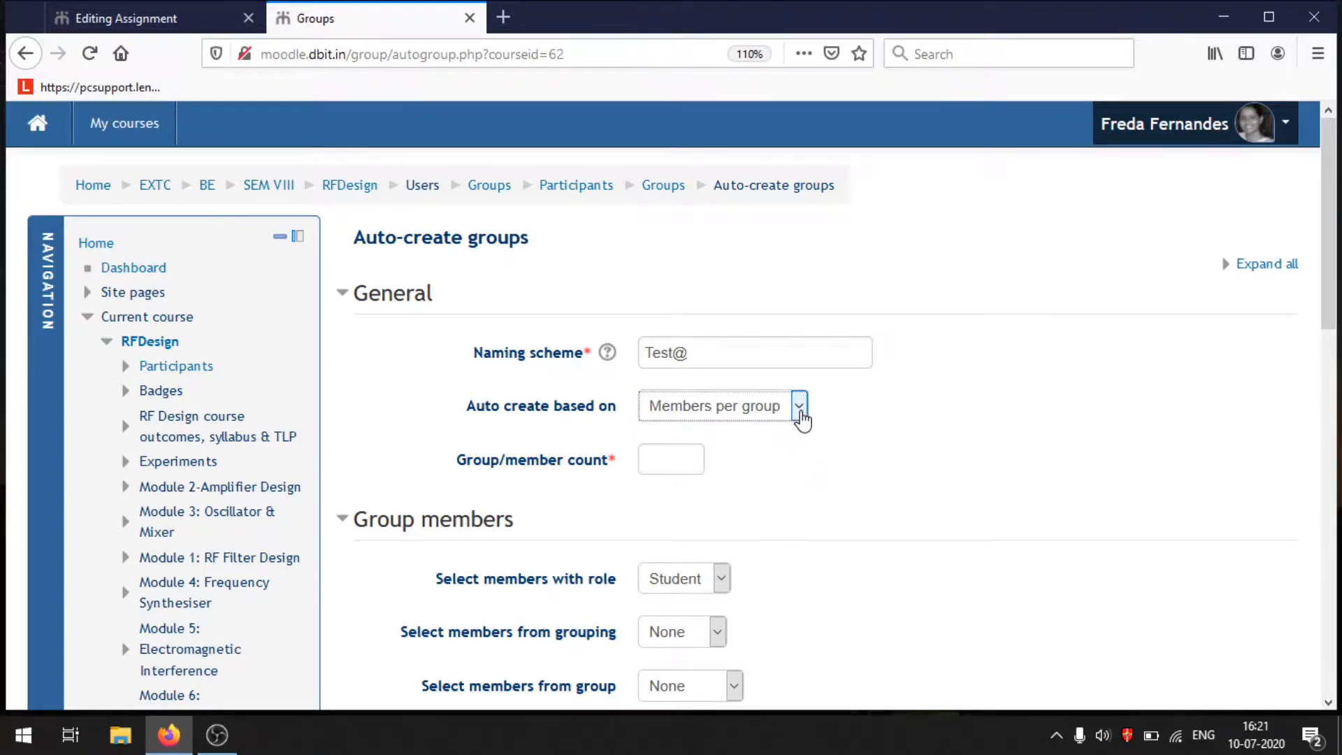
pyautogui.click(800, 416)
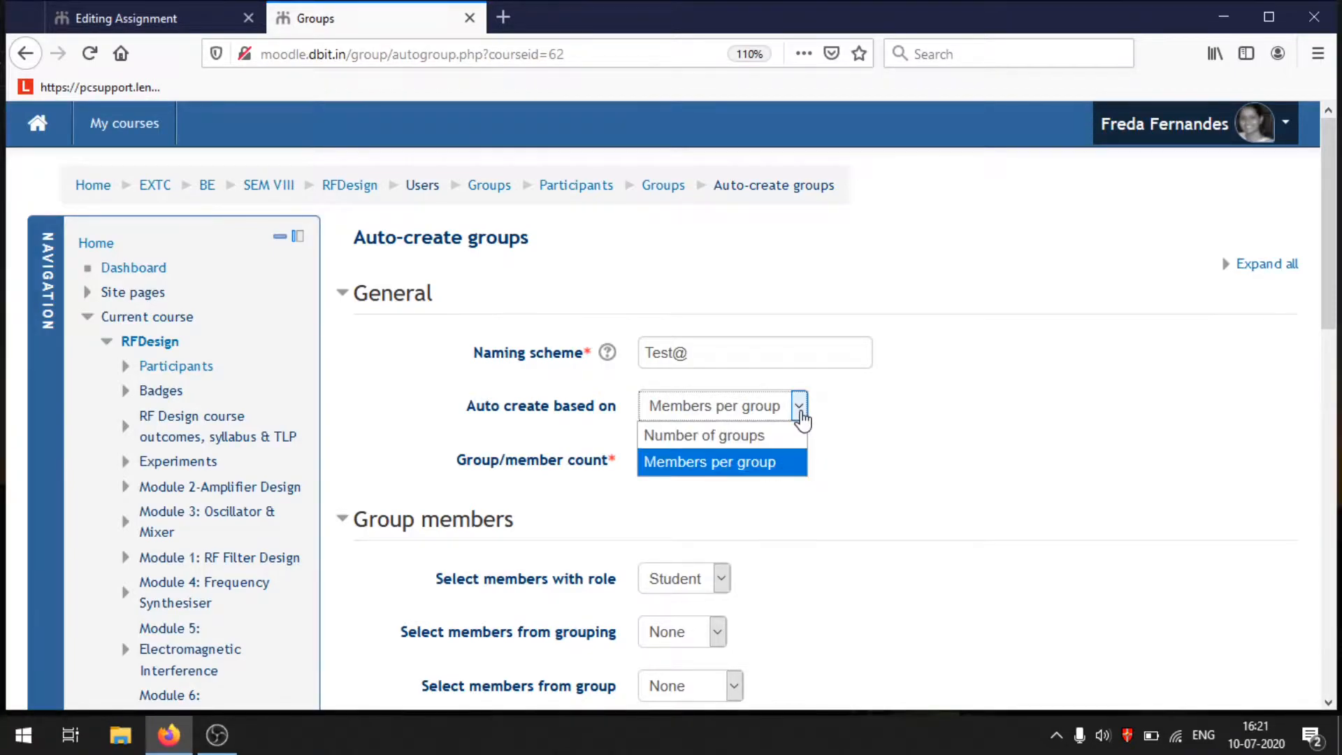
pyautogui.click(741, 435)
pyautogui.click(679, 456)
pyautogui.write('10')
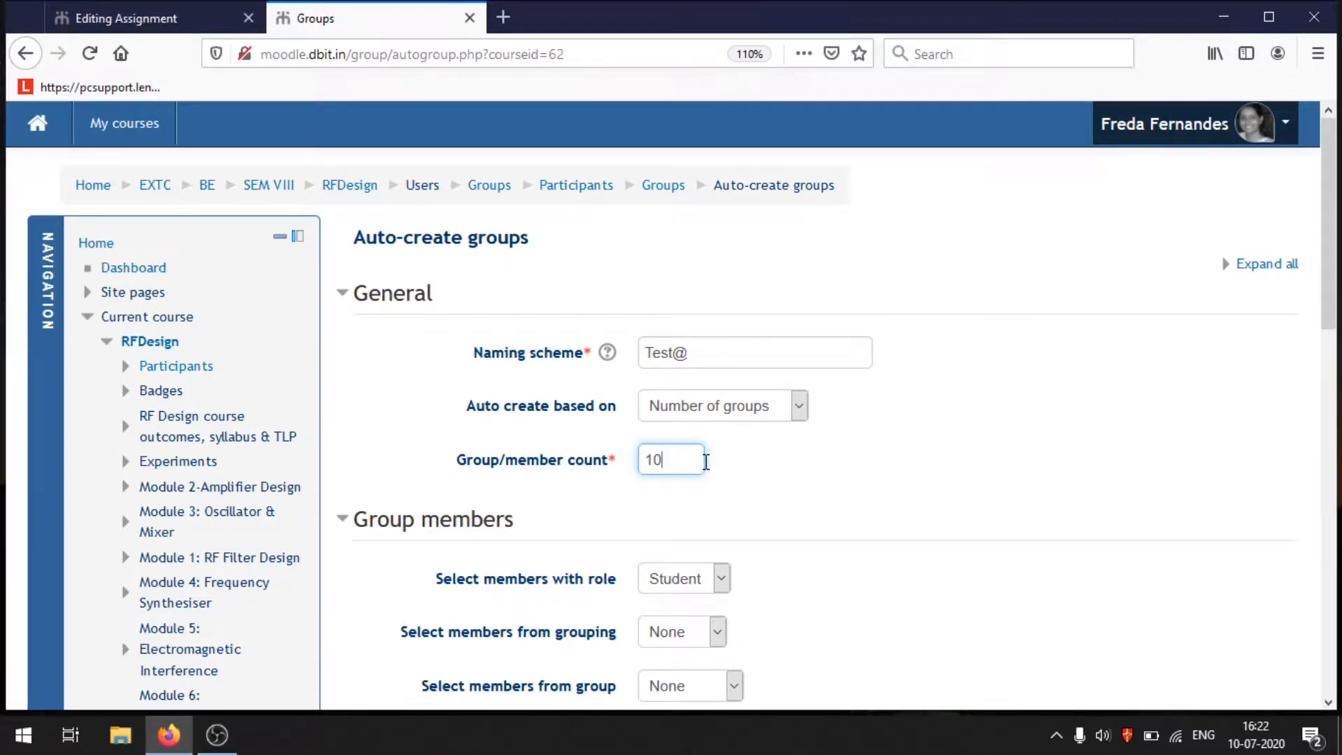
# Review the member allocation options, keep Randomly, and submit the auto-create groups form.
pyautogui.scroll(-3, 706, 514)
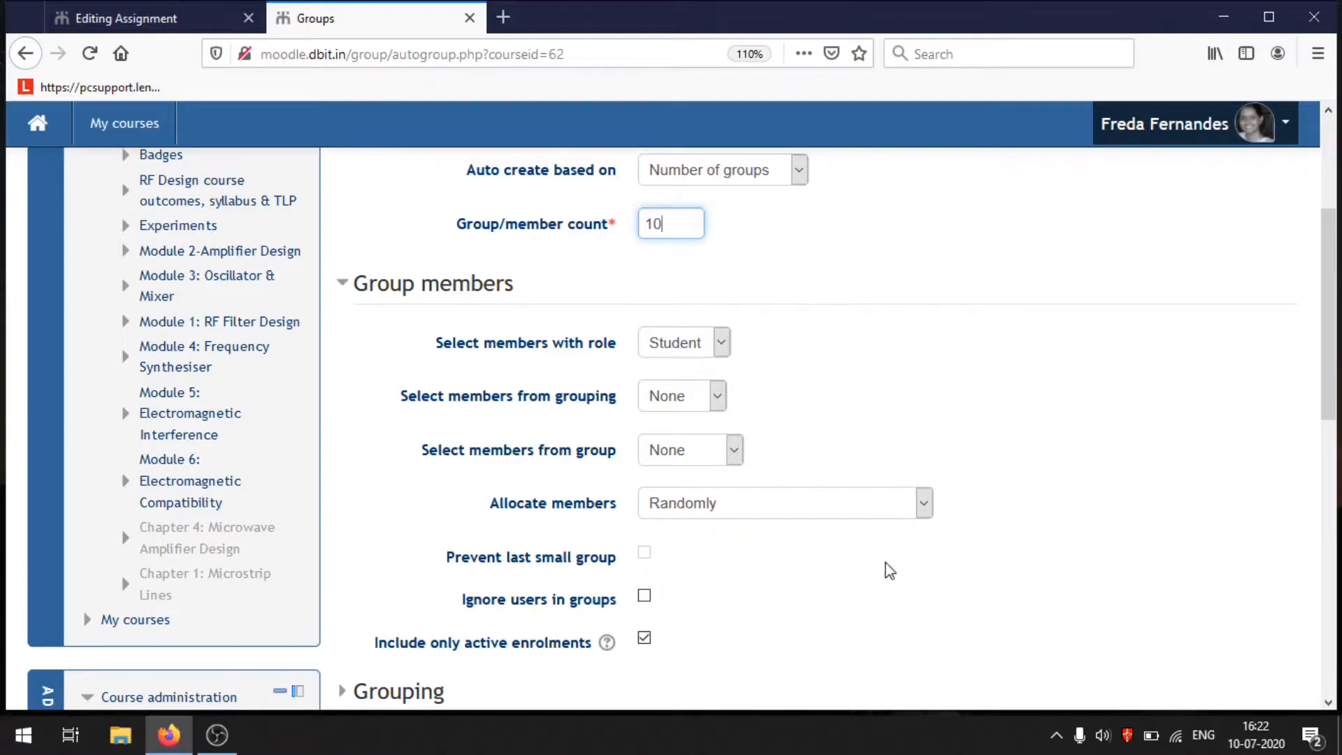
pyautogui.click(924, 506)
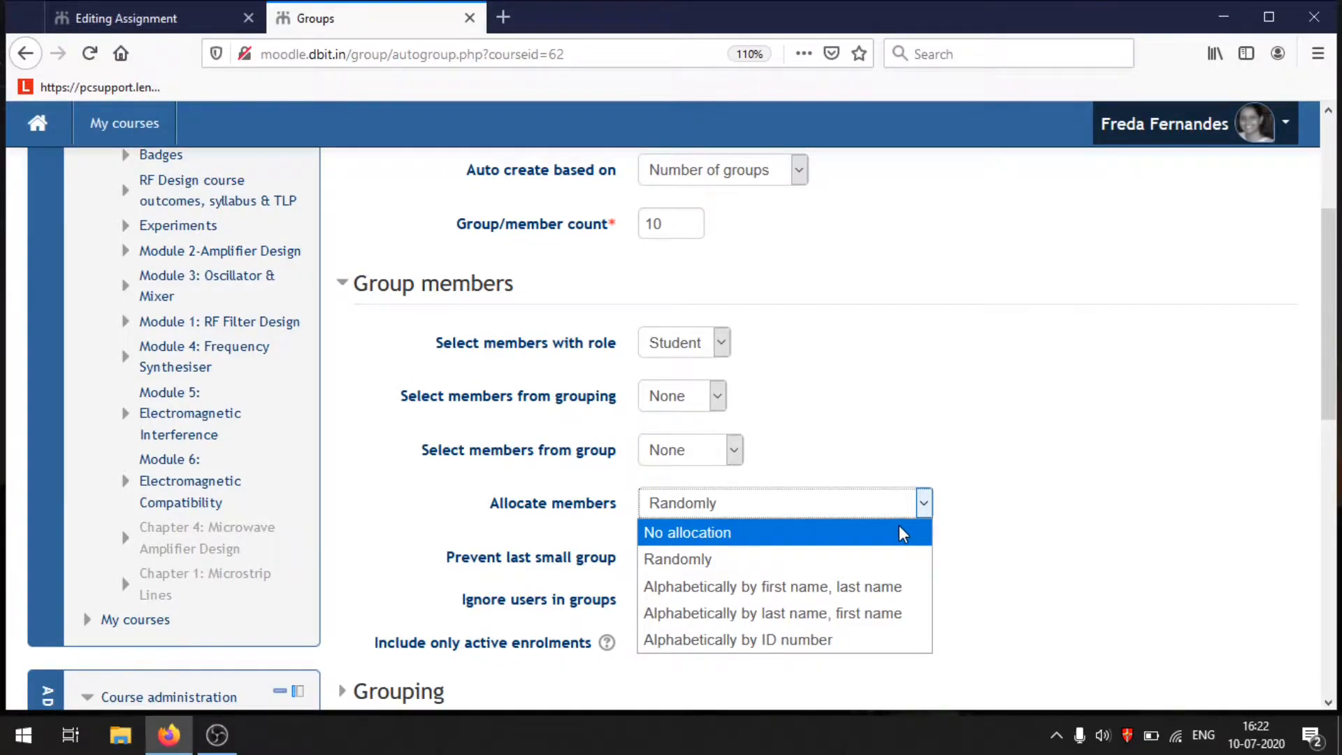
pyautogui.click(699, 513)
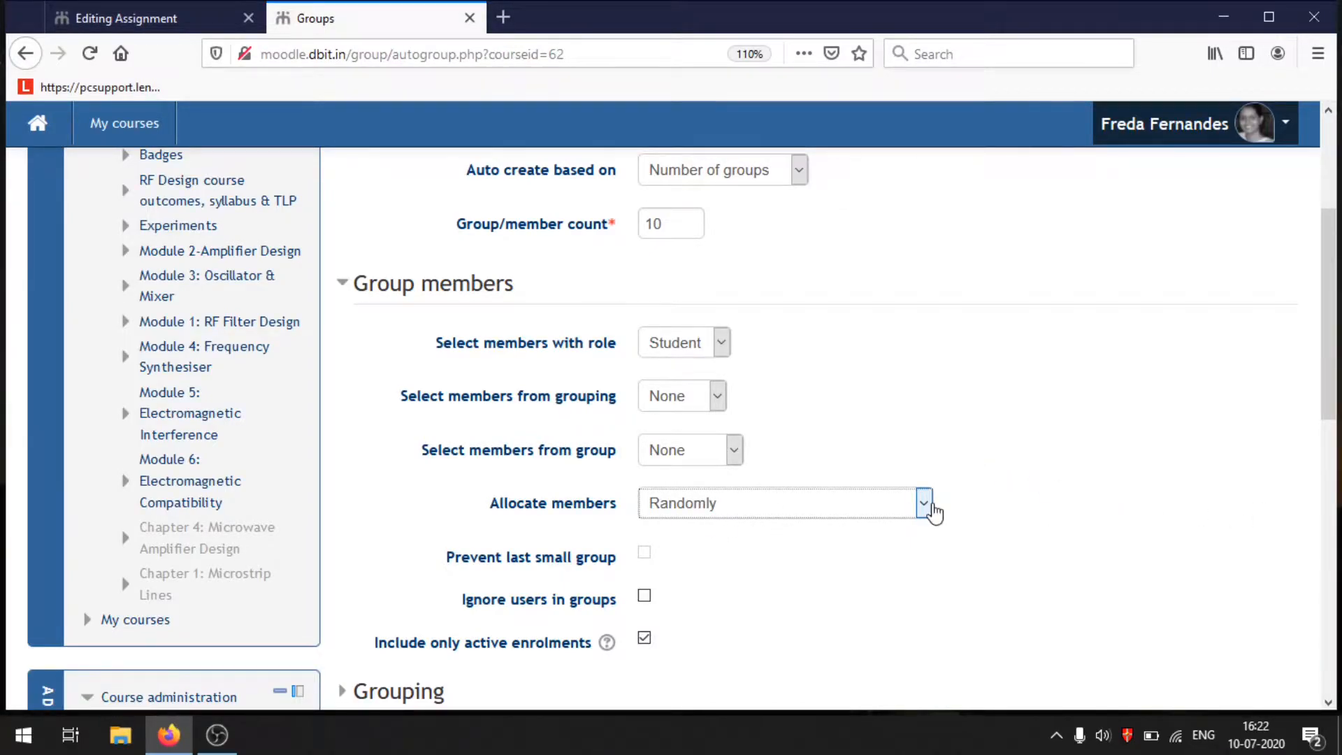
pyautogui.scroll(-3, 940, 504)
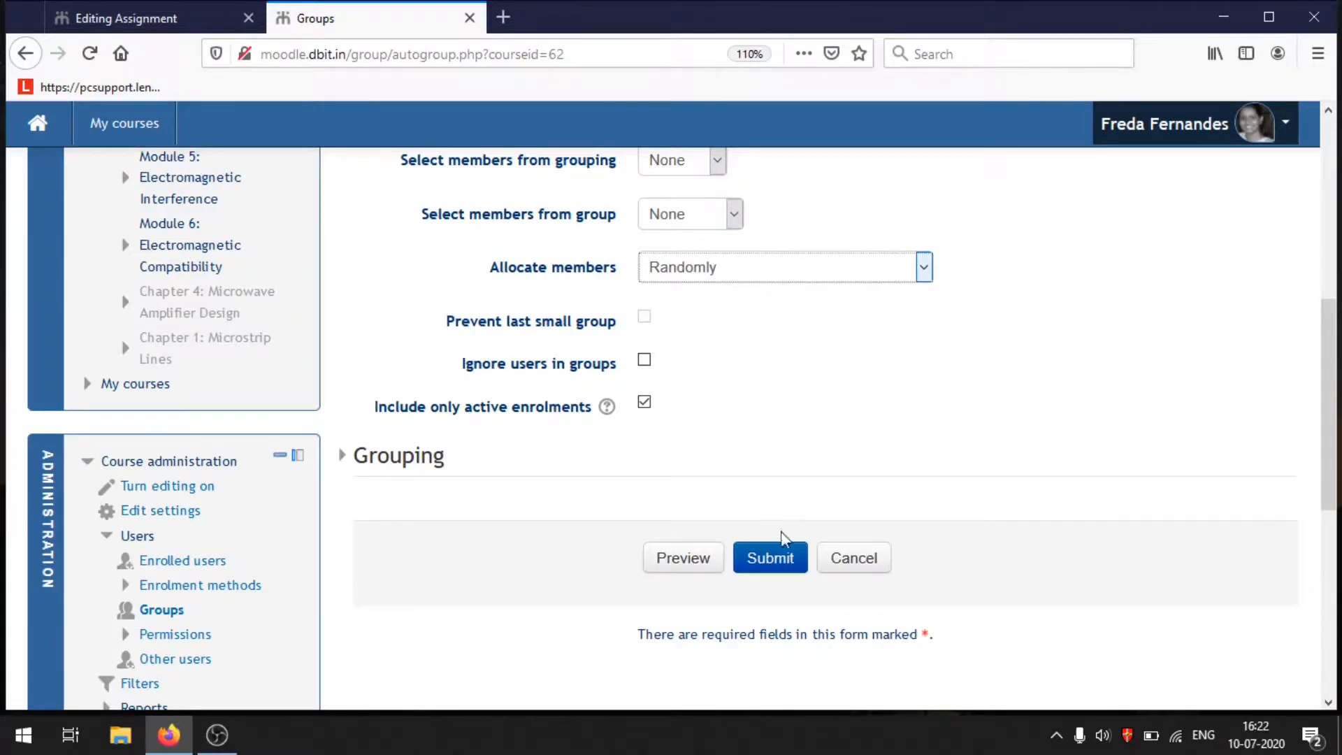
pyautogui.click(760, 565)
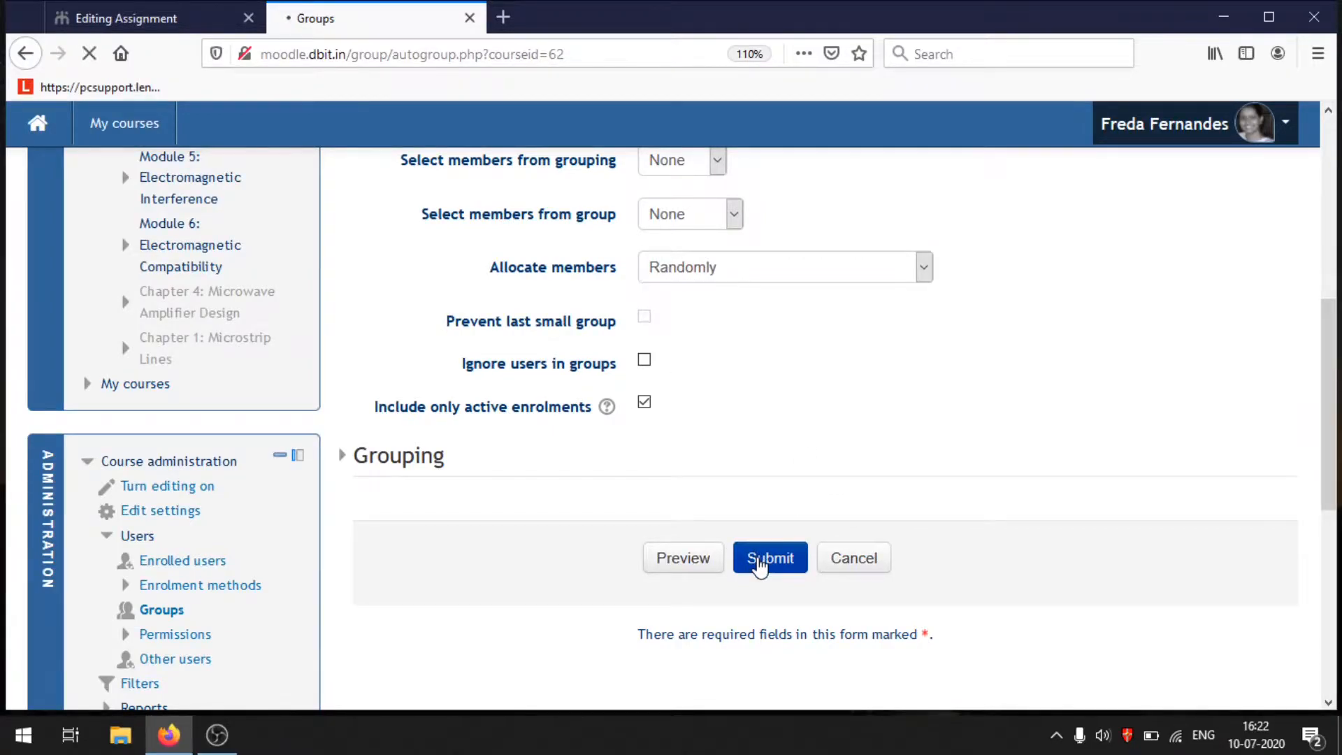
# Name the new grouping Test1 and submit the form to create the groups.
pyautogui.scroll(-4, 760, 542)
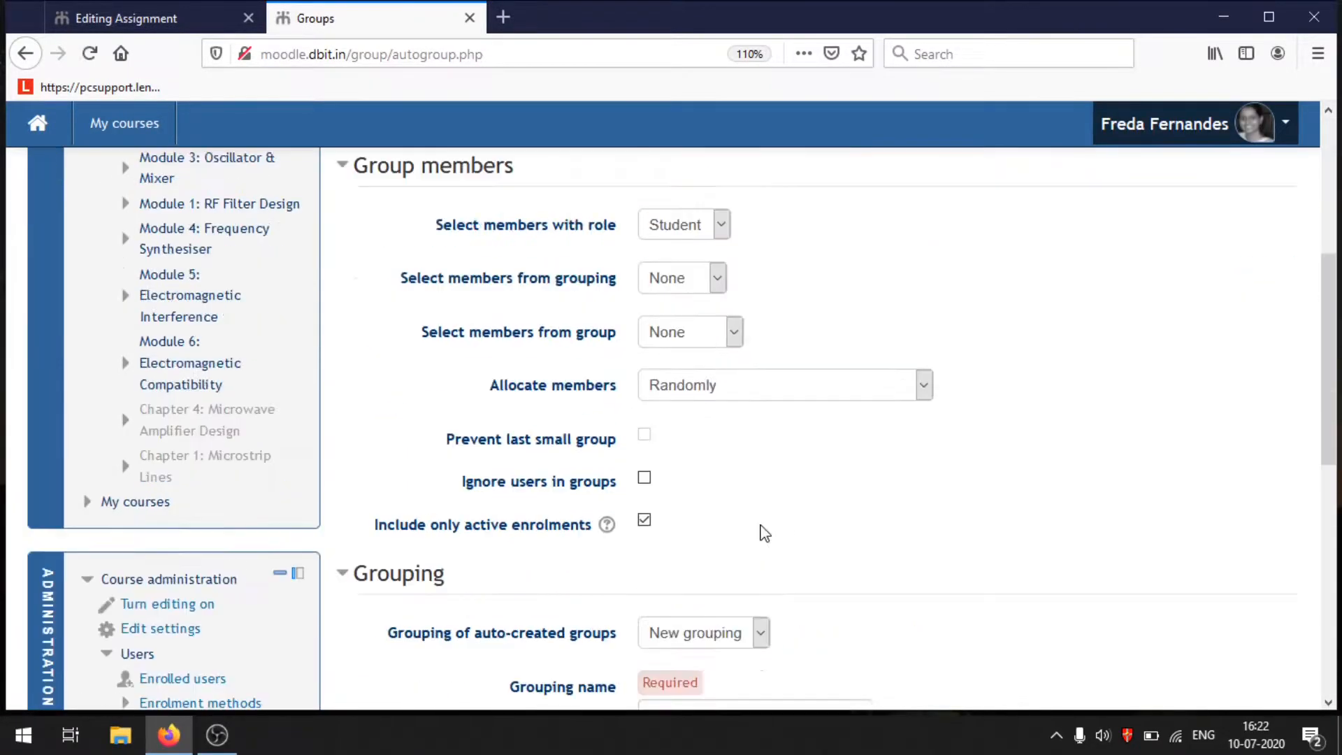
pyautogui.scroll(-3, 707, 527)
pyautogui.click(703, 479)
pyautogui.write('Test1')
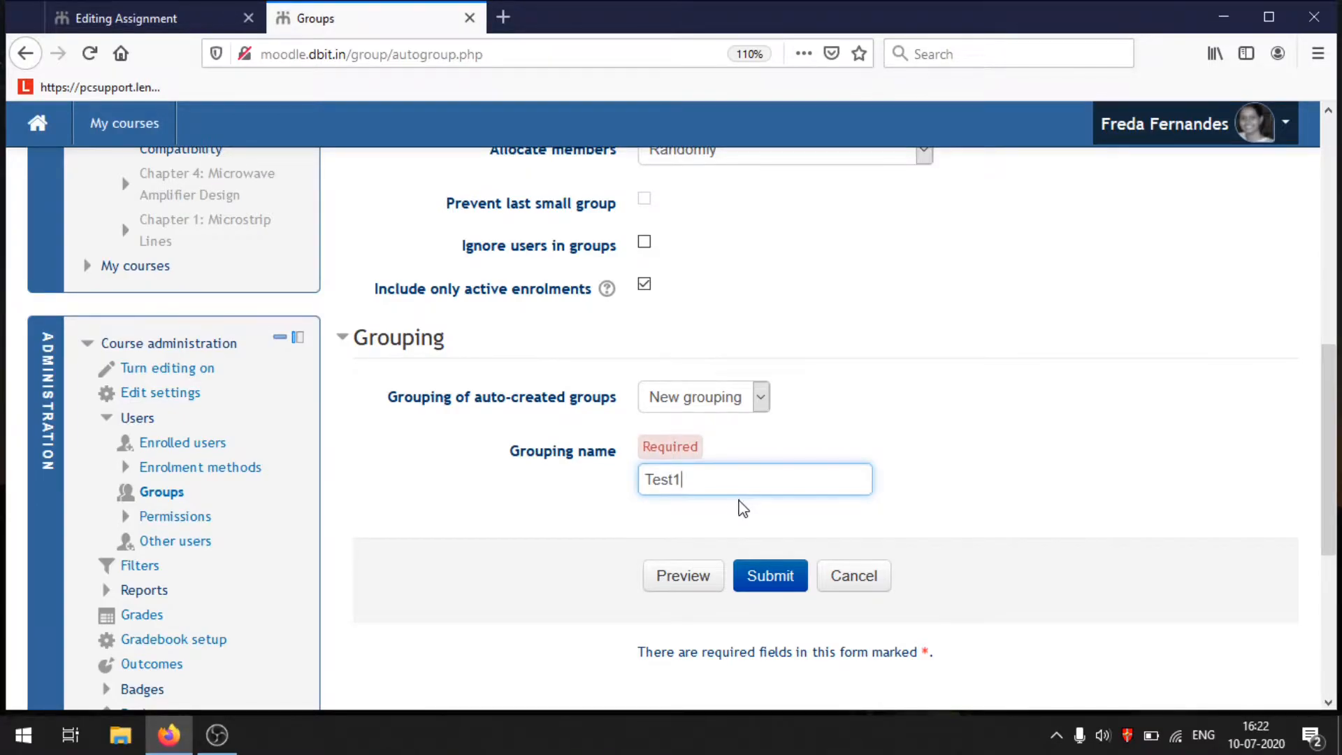
pyautogui.click(770, 575)
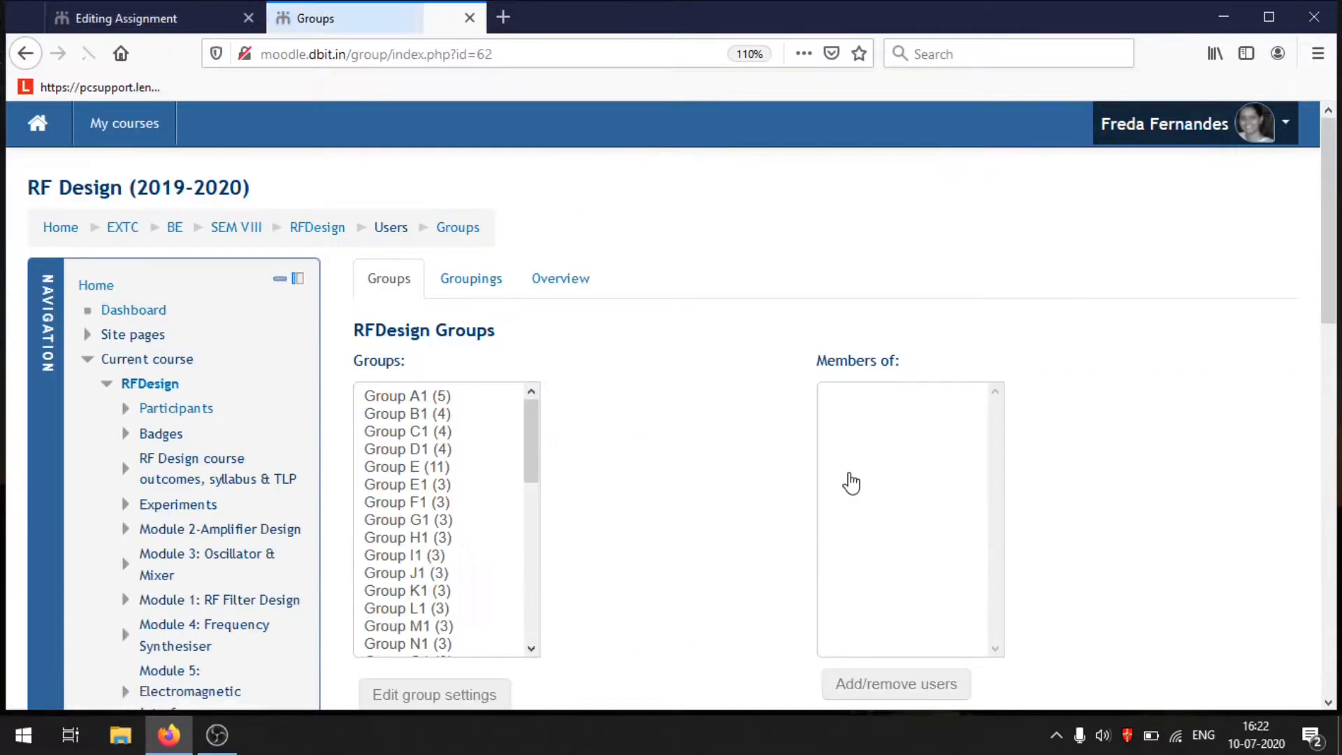
# Examine the newly created Test groups at the end of the course's group list.
pyautogui.scroll(-3, 629, 480)
pyautogui.moveTo(530, 232); pyautogui.dragTo(531, 405)
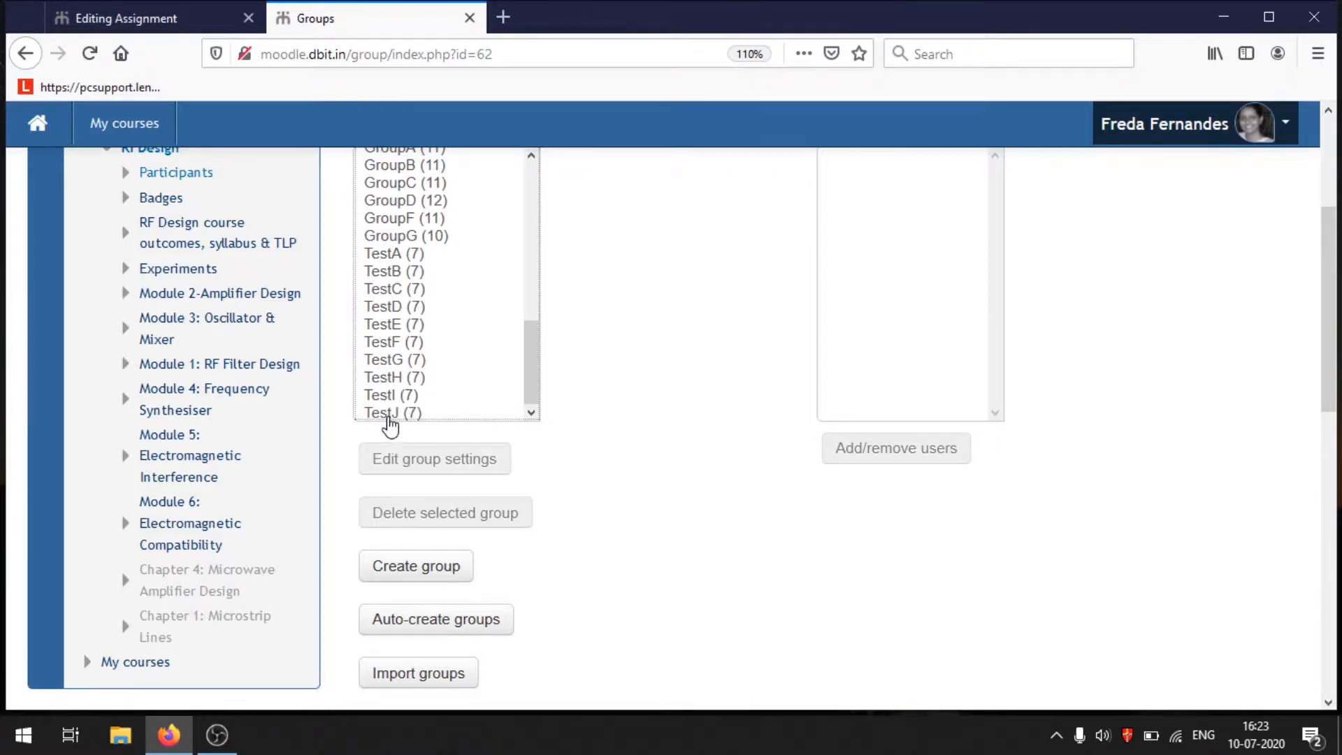
pyautogui.moveTo(536, 374); pyautogui.dragTo(539, 422)
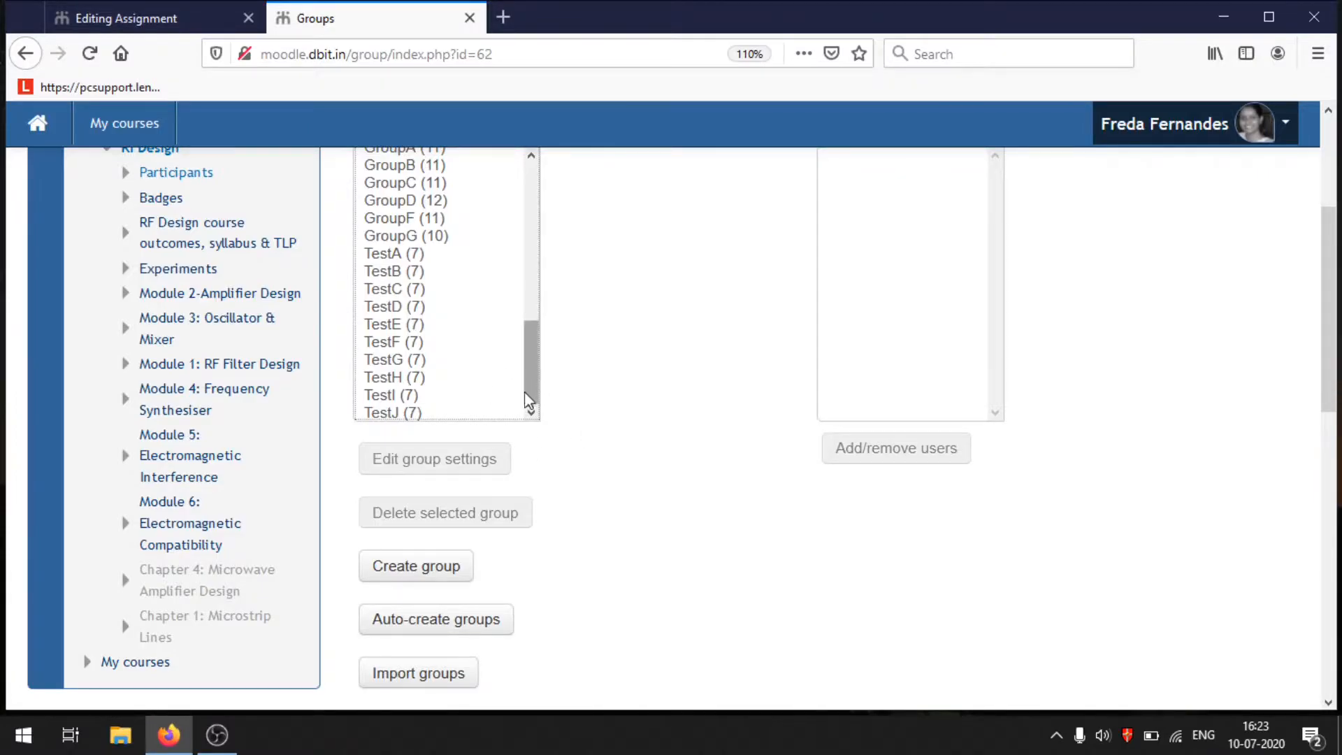
pyautogui.scroll(-3, 632, 483)
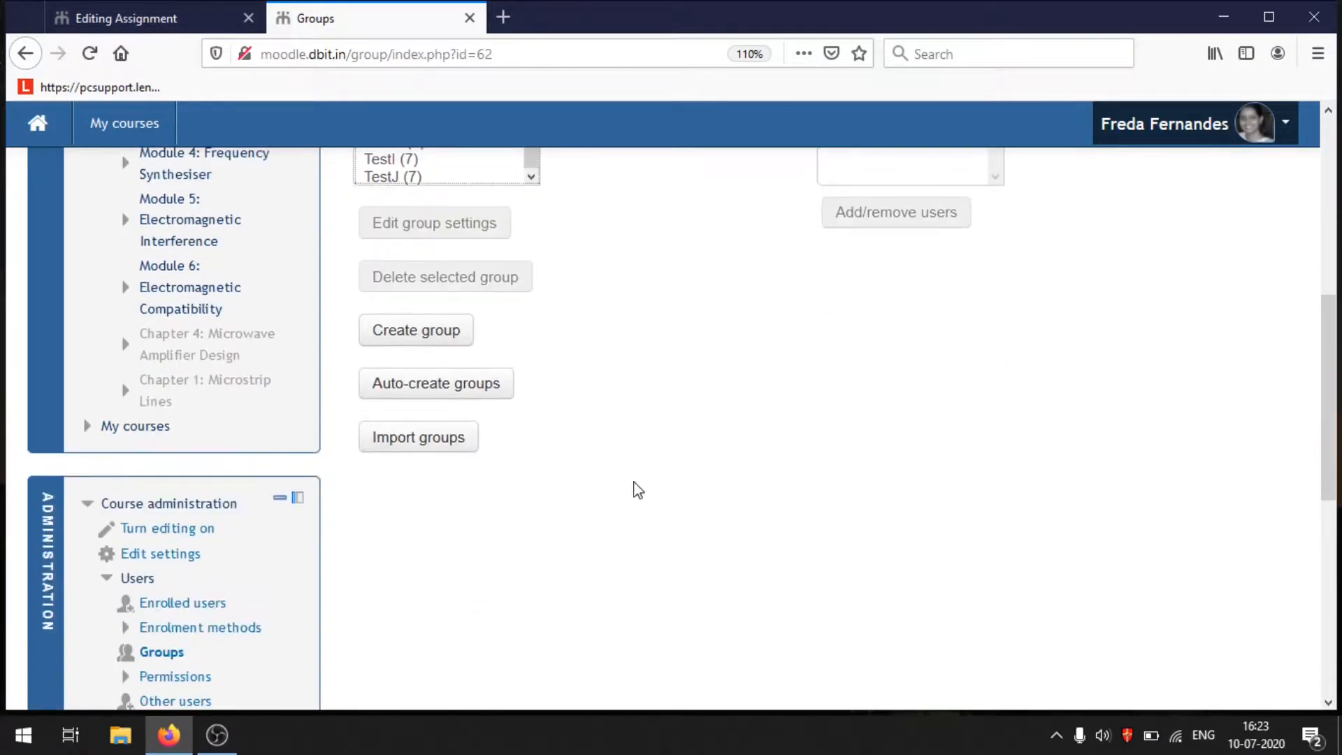
pyautogui.scroll(3, 536, 480)
pyautogui.scroll(-3, 539, 479)
pyautogui.scroll(3, 455, 437)
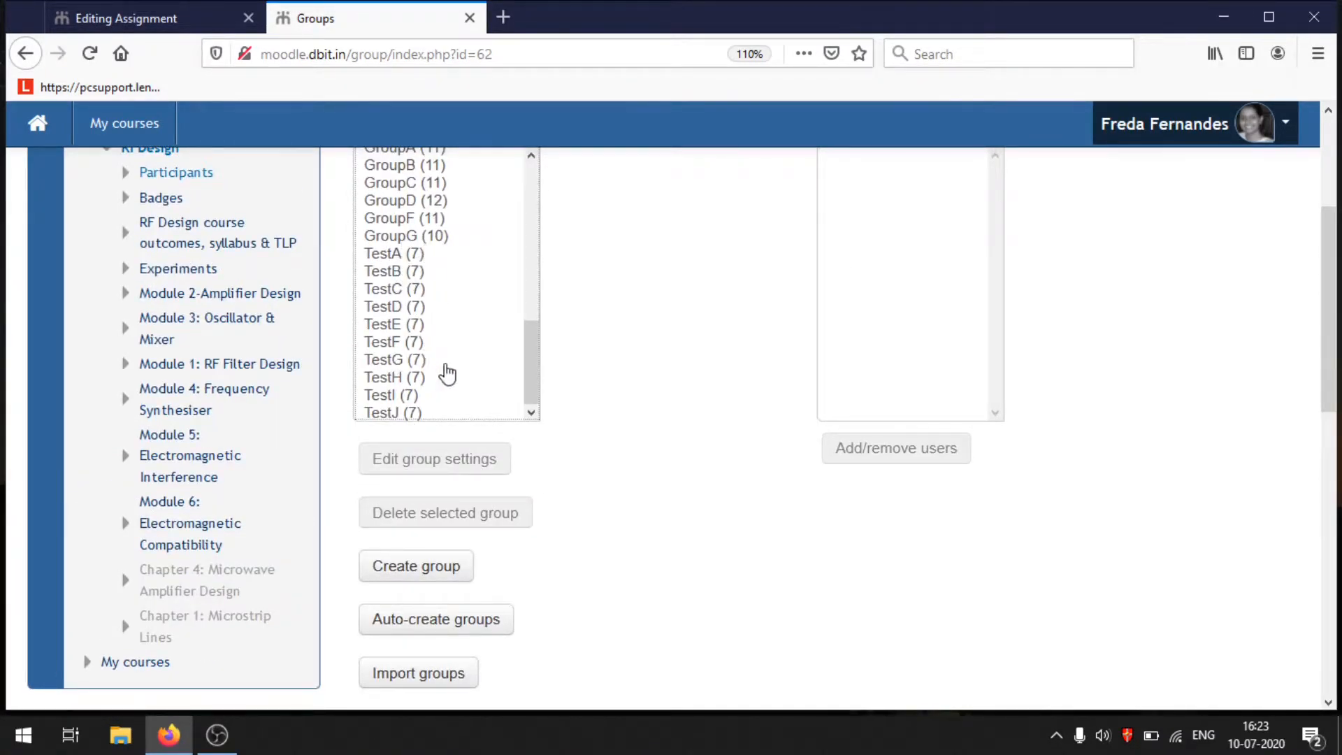
pyautogui.scroll(-3, 481, 484)
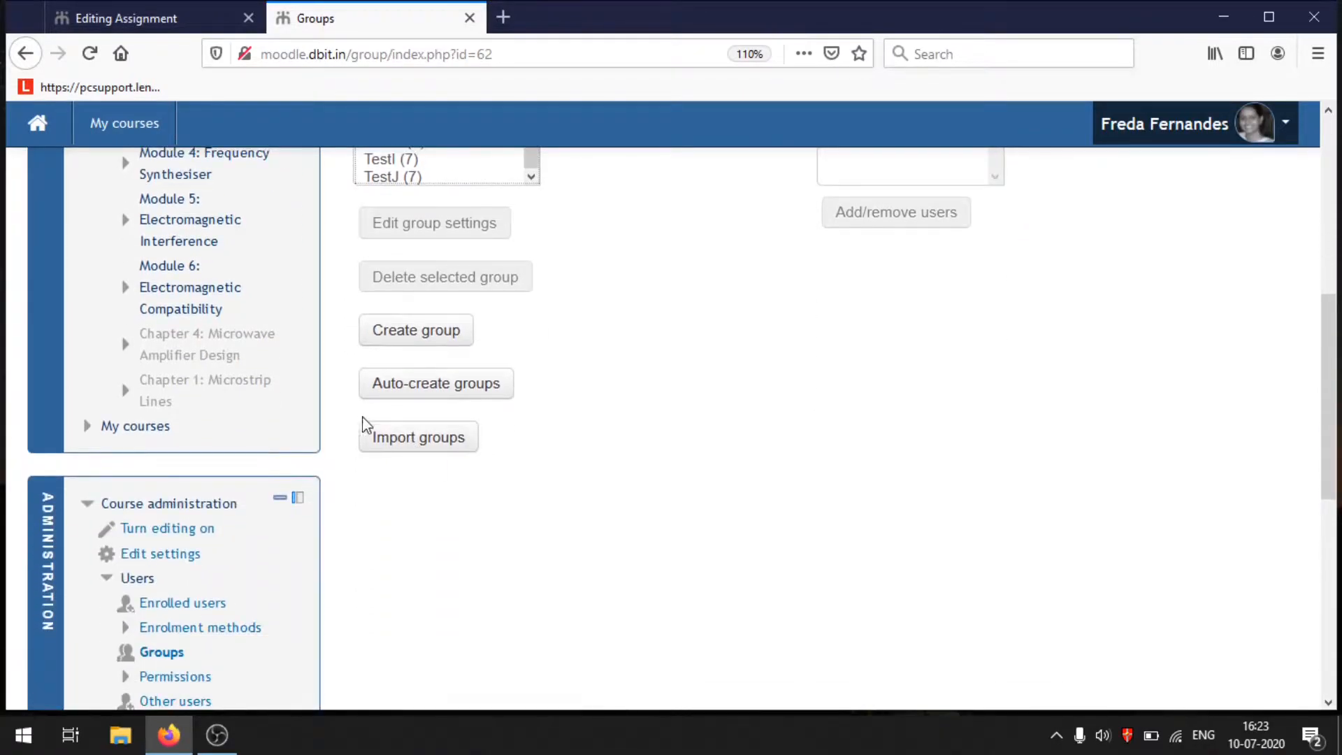
pyautogui.scroll(5, 723, 441)
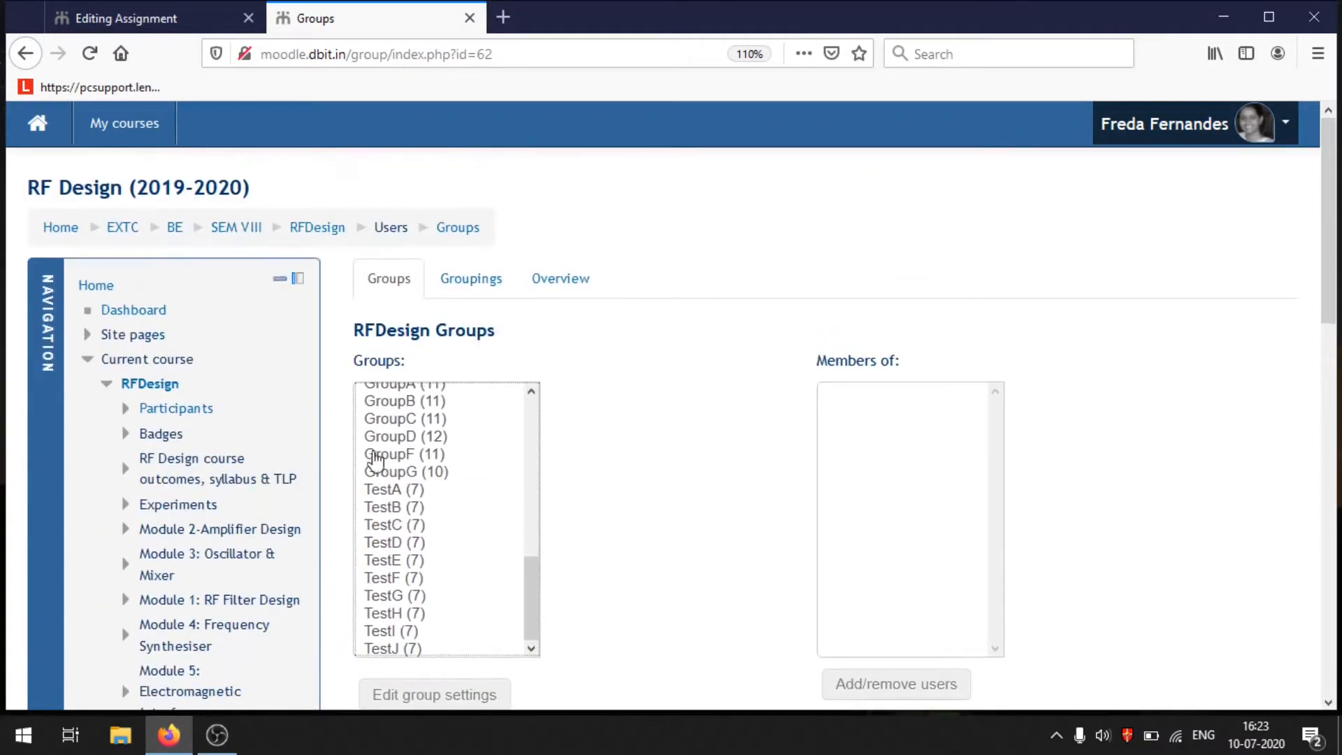
# Select the TestA group, view its members, and open its page for adding or removing users.
pyautogui.scroll(-2, 374, 463)
pyautogui.click(389, 372)
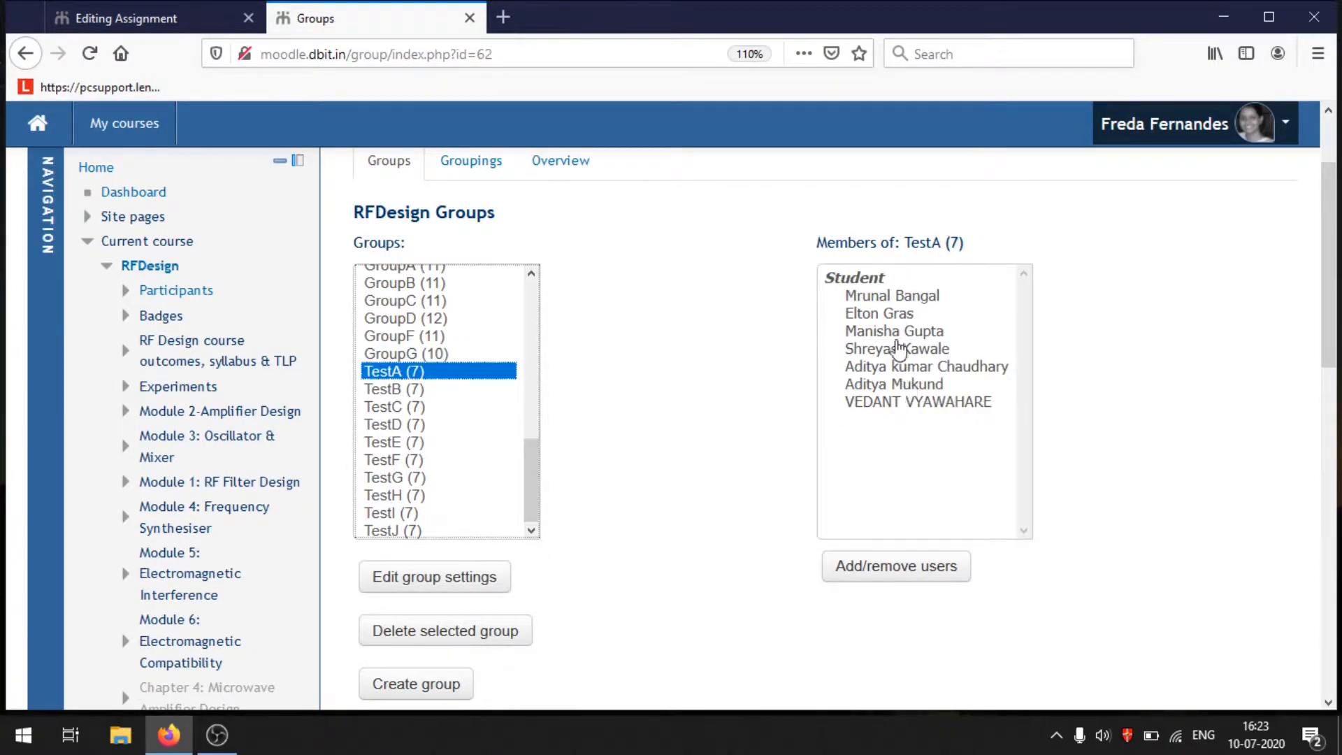
pyautogui.click(901, 300)
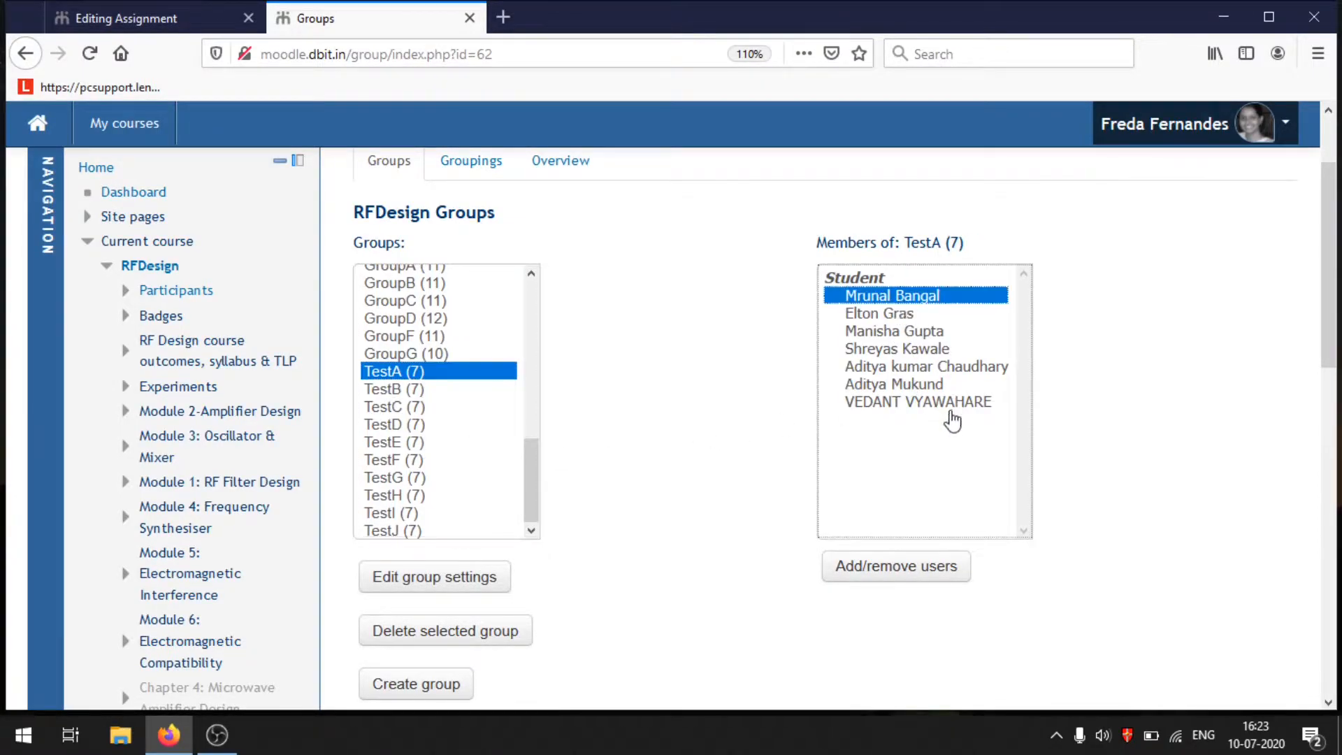
pyautogui.click(898, 572)
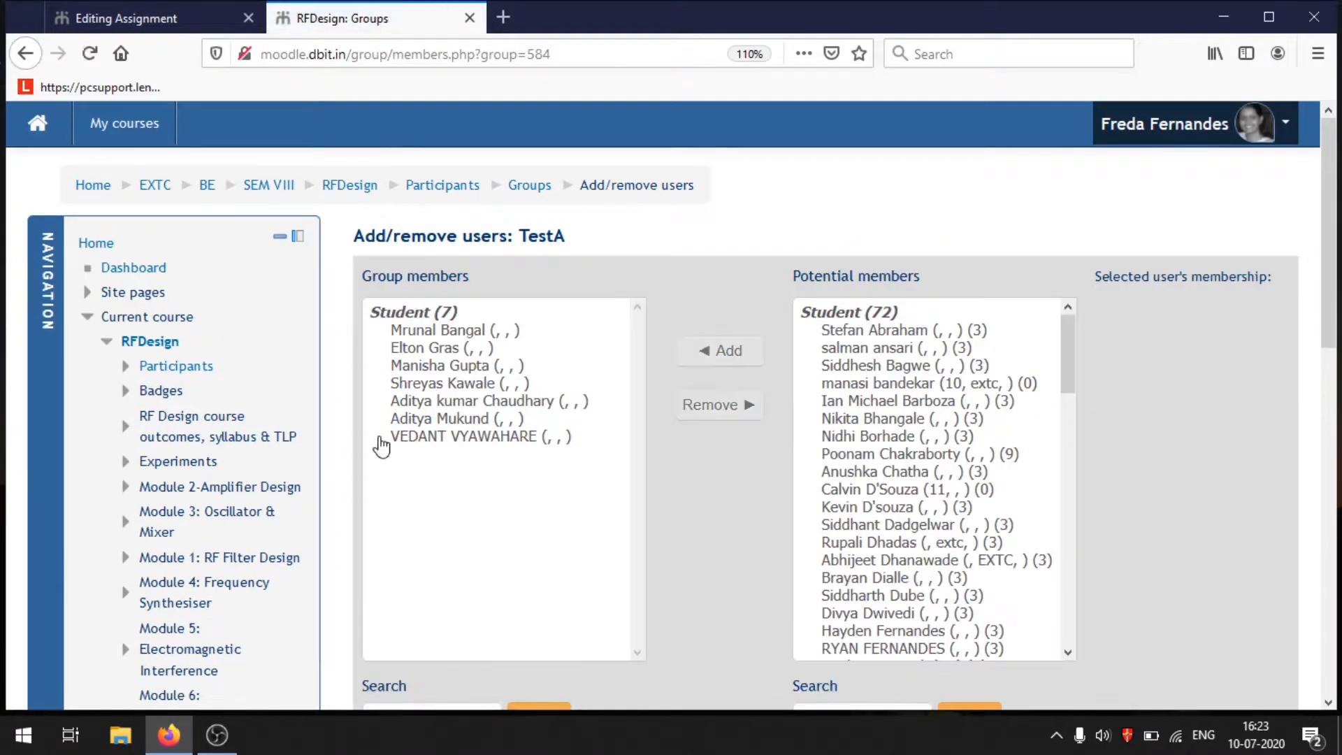
# Remove the first and fifth listed students from the TestA group.
pyautogui.scroll(-6, 686, 483)
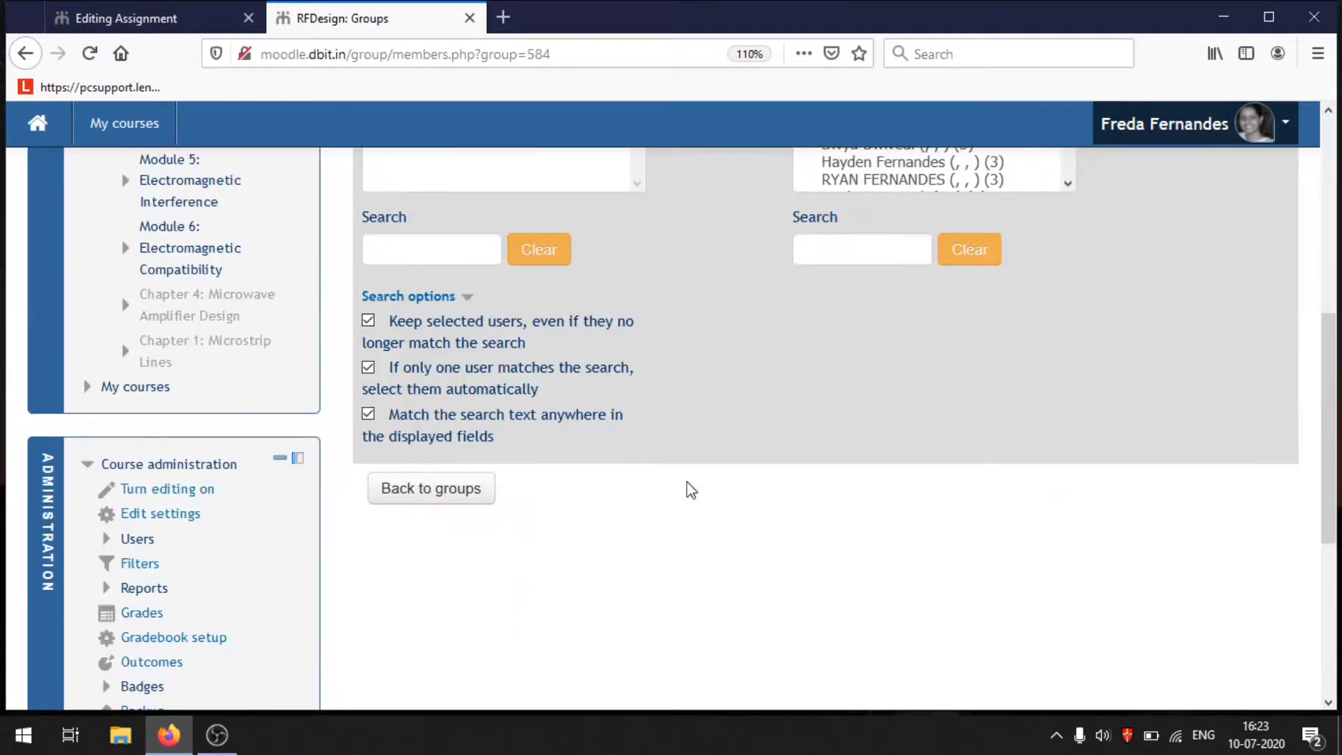
pyautogui.scroll(6, 688, 489)
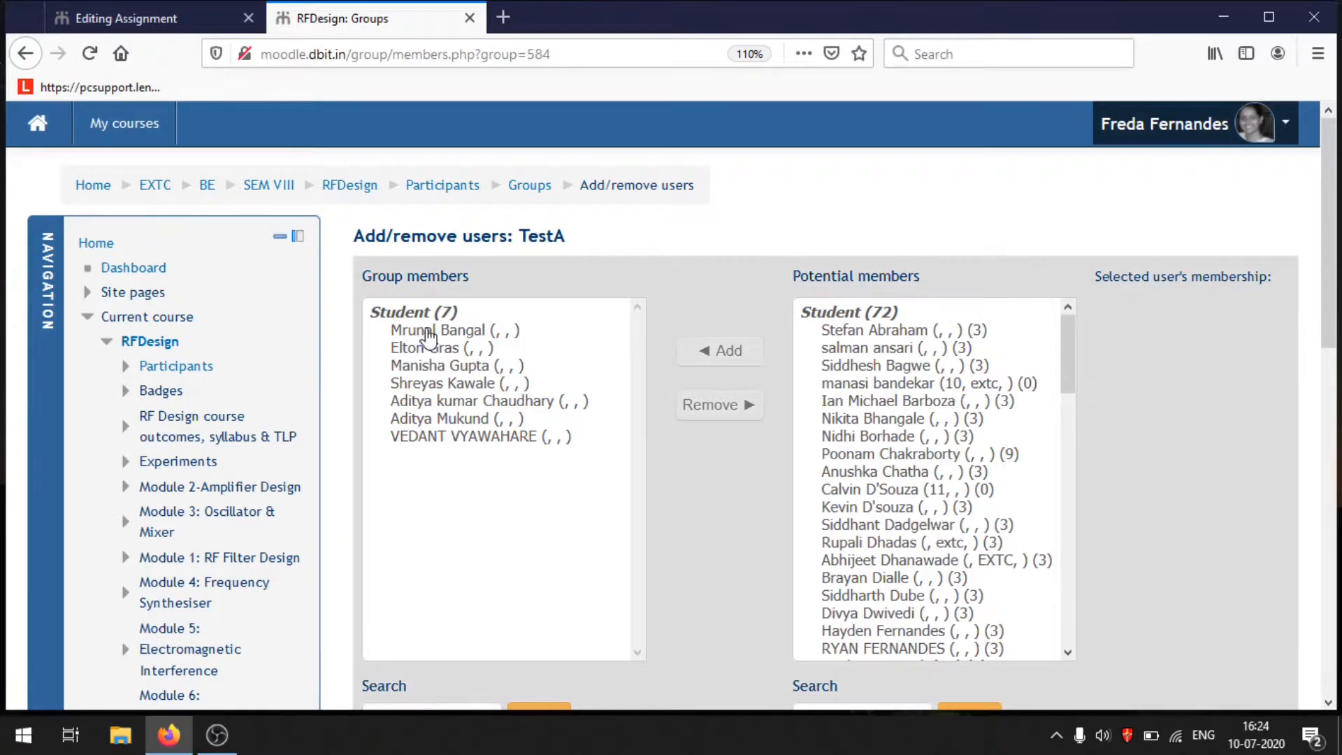
pyautogui.click(426, 332)
pyautogui.scroll(-3, 690, 350)
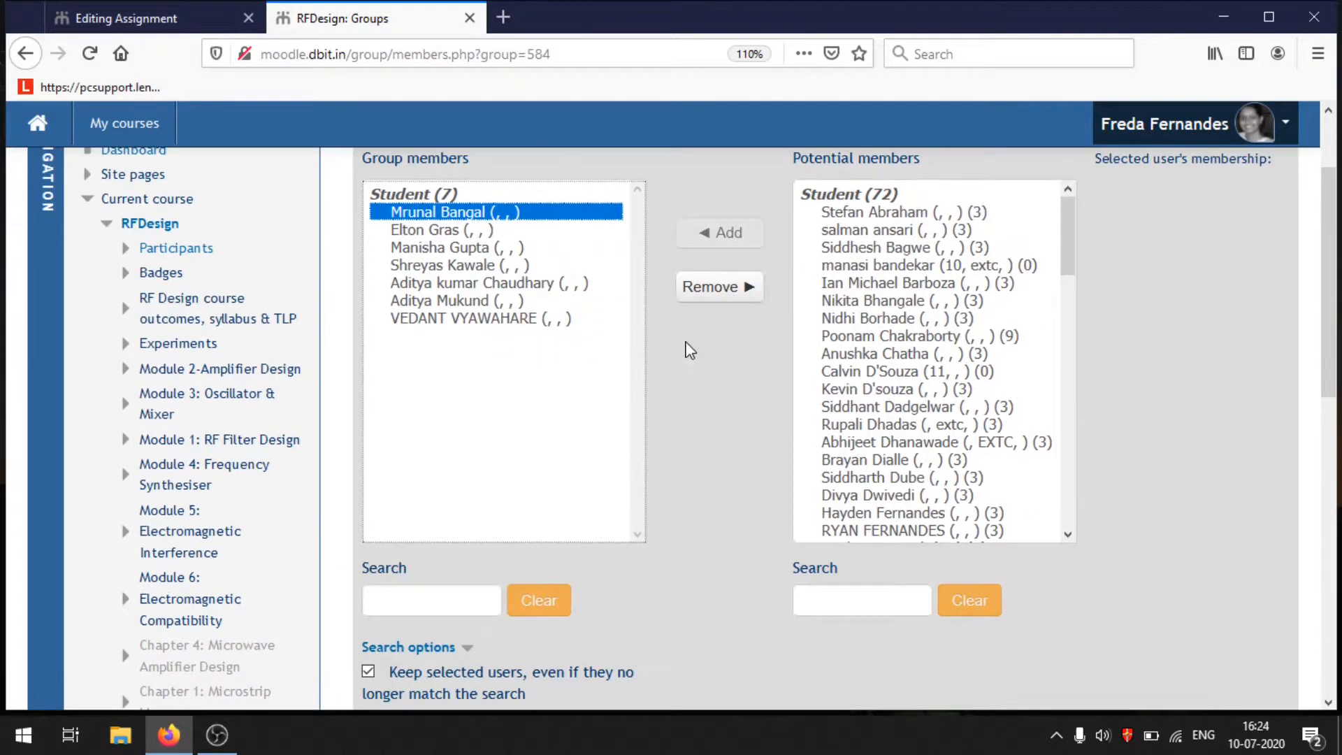
pyautogui.click(722, 297)
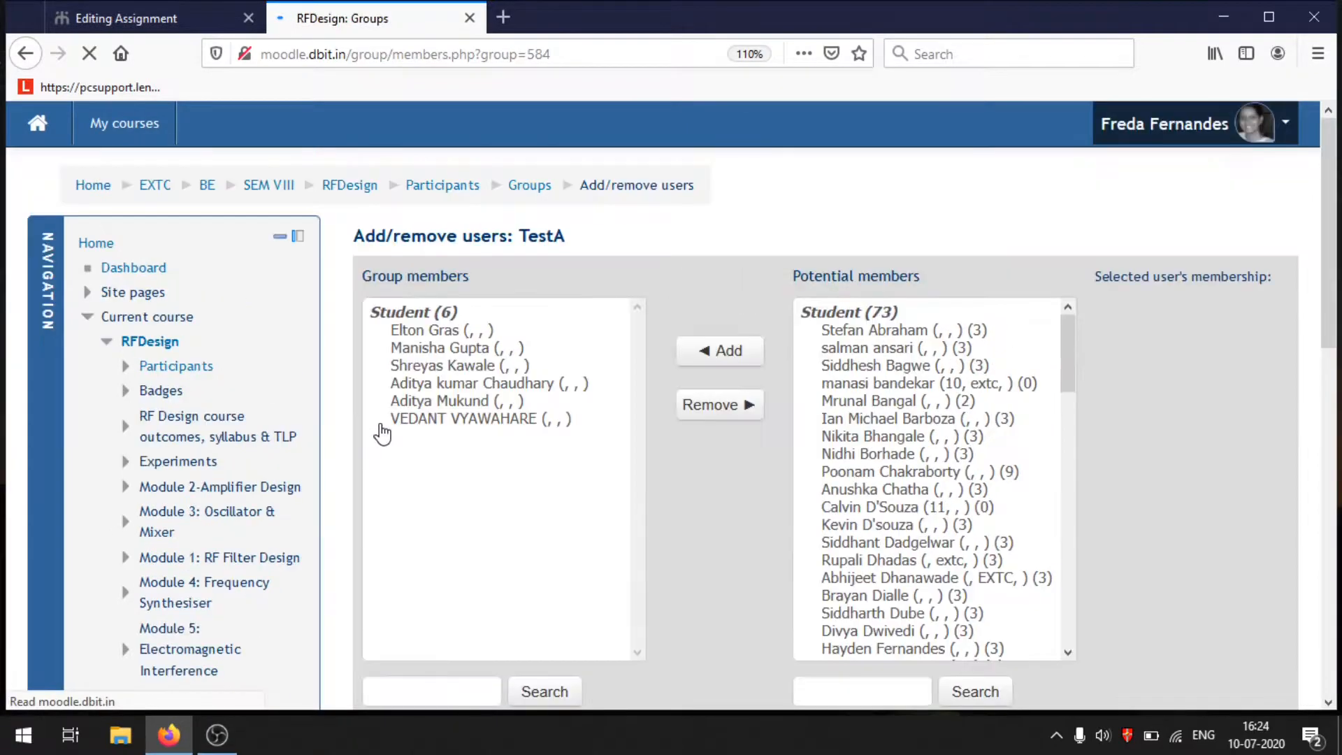
pyautogui.click(476, 384)
pyautogui.click(711, 412)
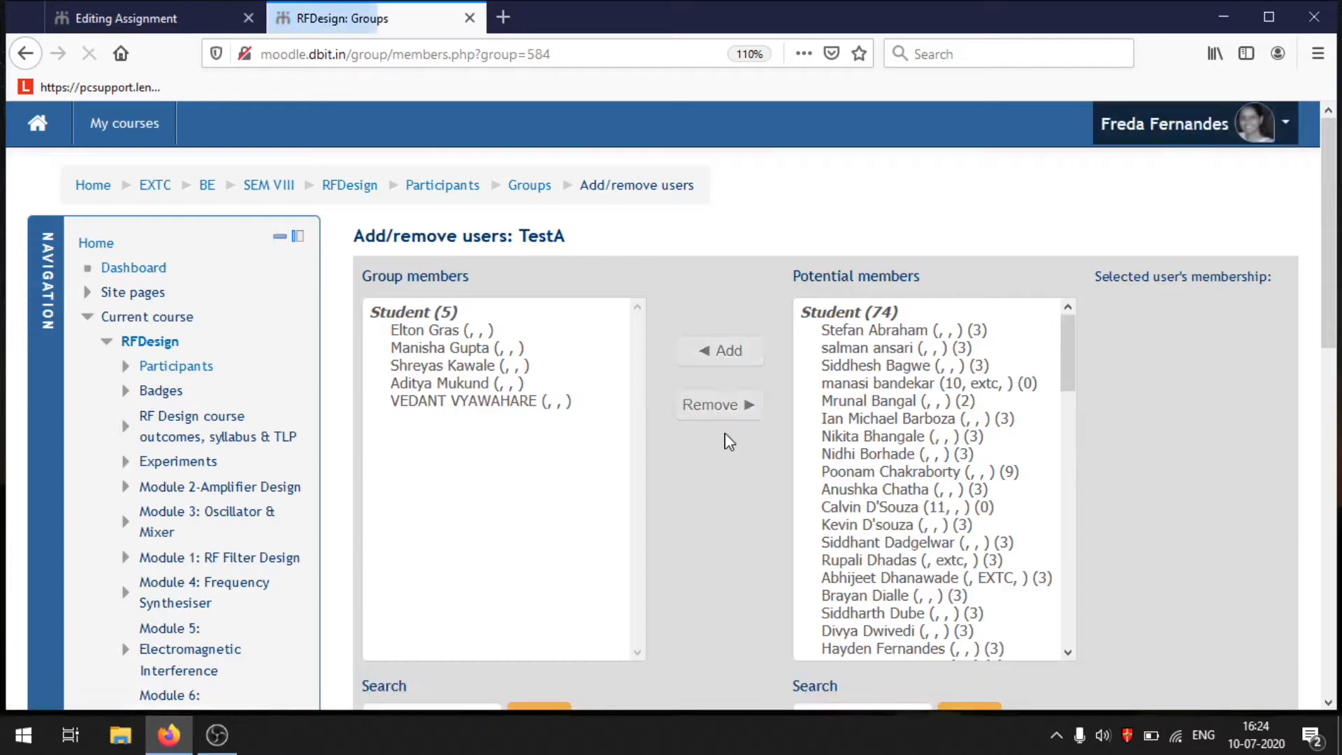
# Return to the course's Groups page and select TestA in the group list to view its updated members.
pyautogui.scroll(-5, 653, 451)
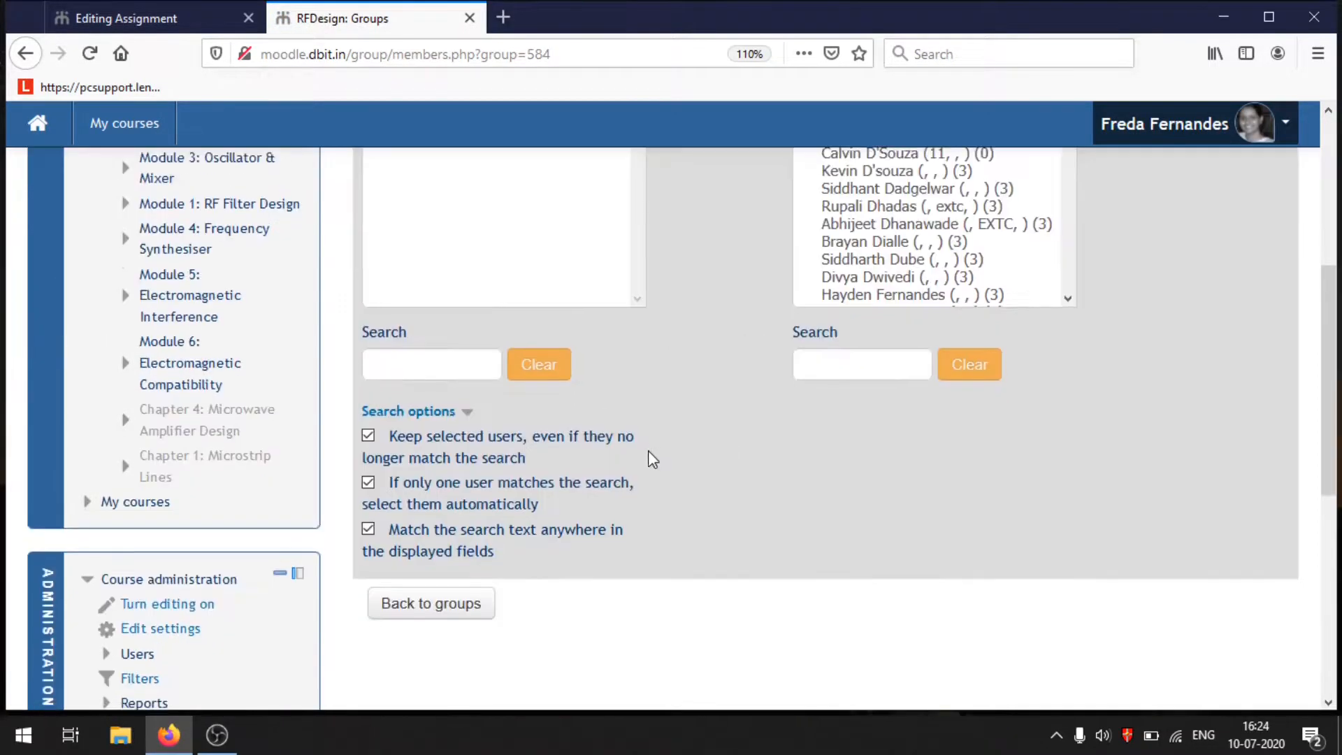
pyautogui.scroll(5, 473, 476)
pyautogui.scroll(-5, 636, 444)
pyautogui.scroll(5, 635, 444)
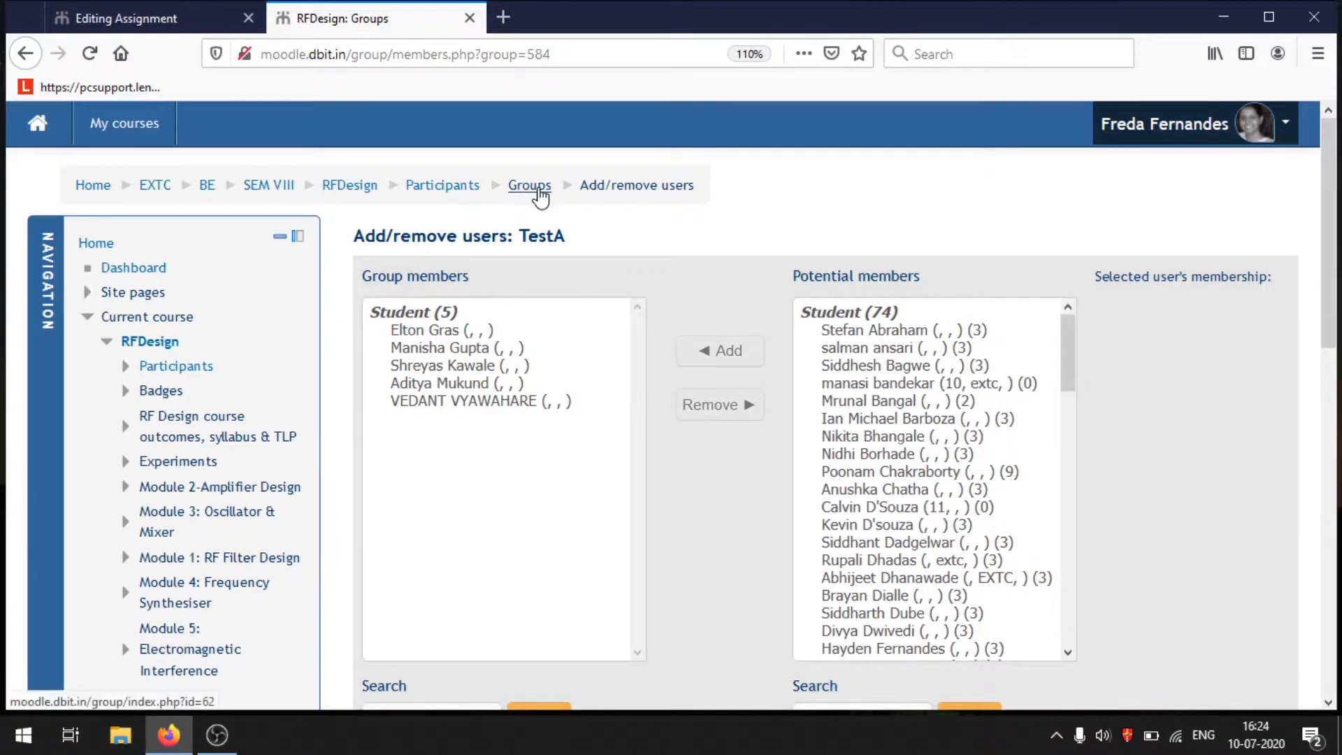
pyautogui.click(528, 186)
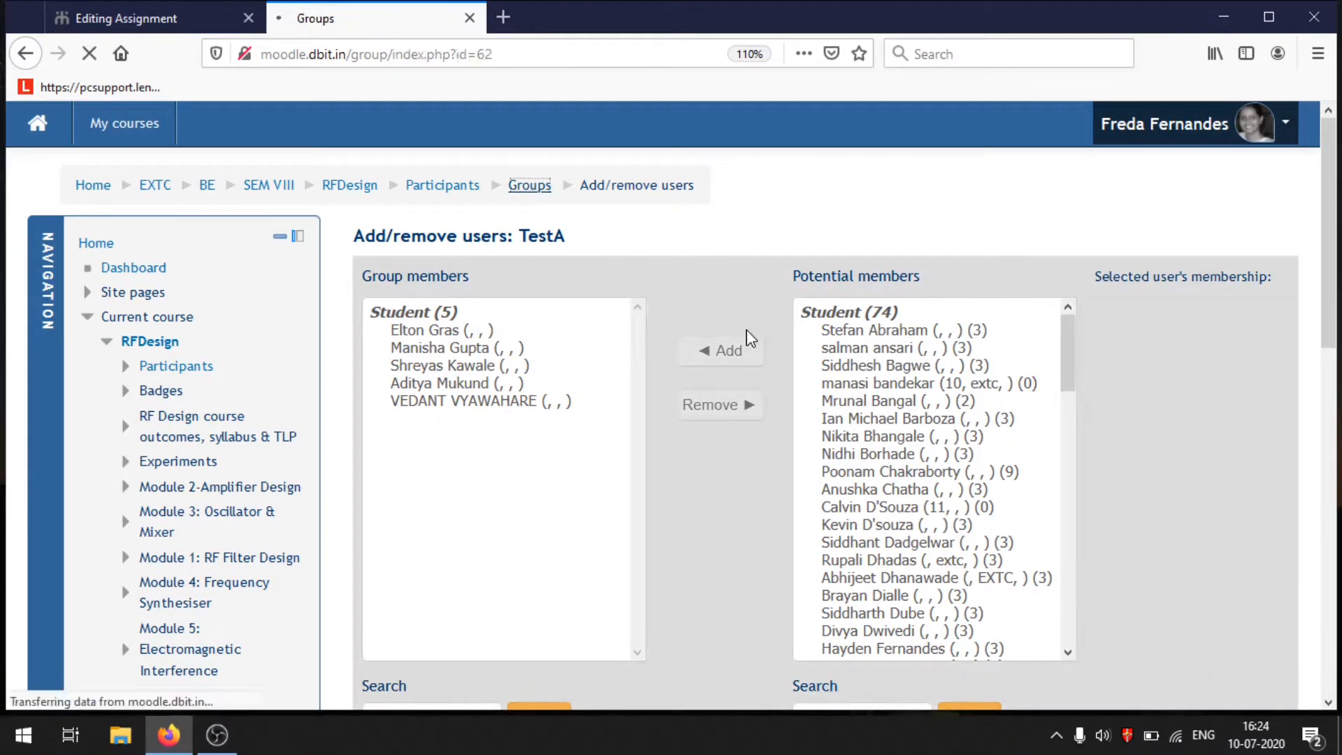
pyautogui.scroll(-3, 570, 524)
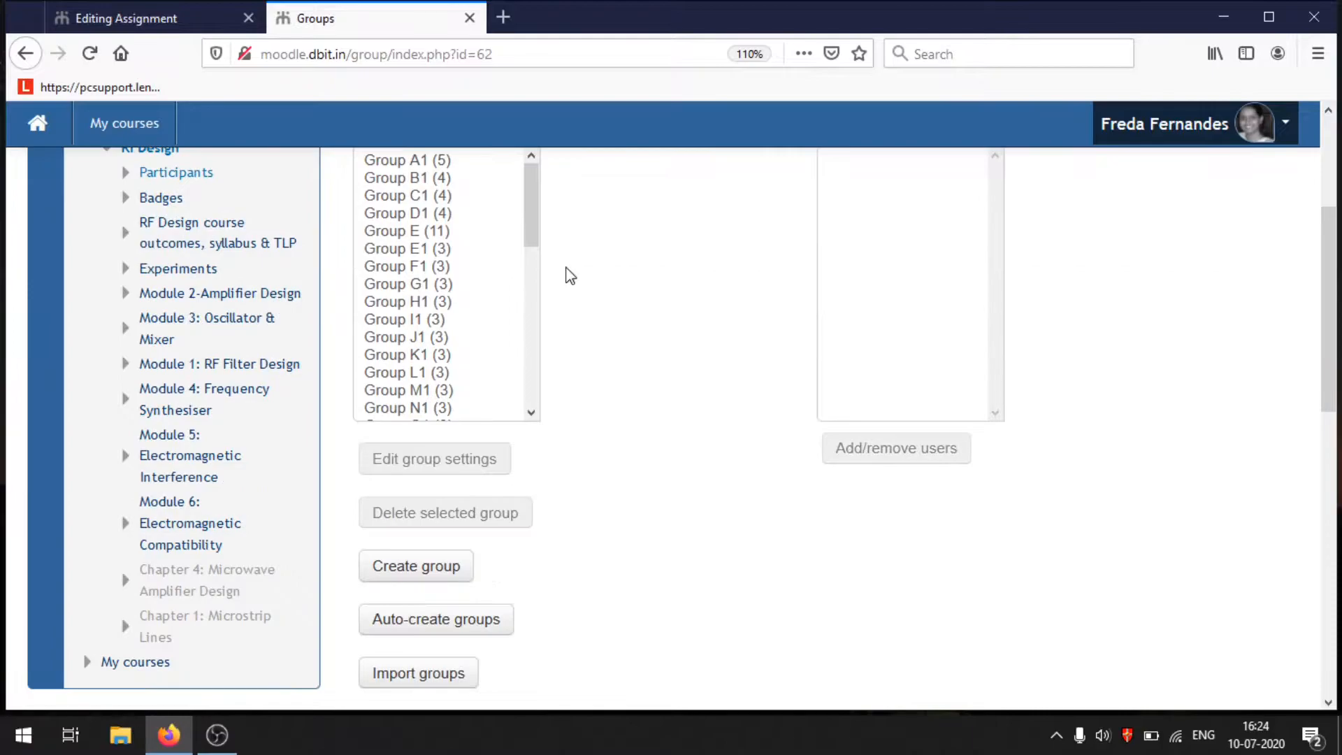
pyautogui.moveTo(527, 249); pyautogui.dragTo(545, 428)
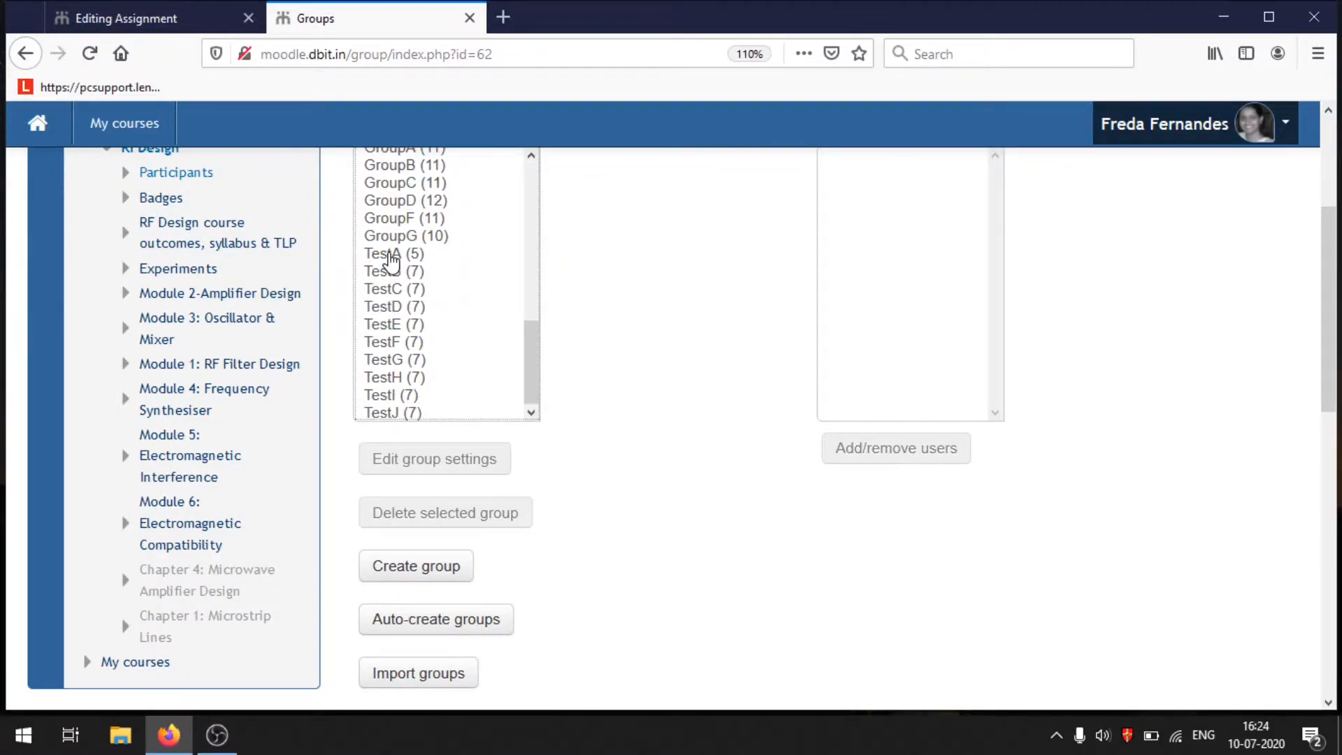
pyautogui.click(390, 254)
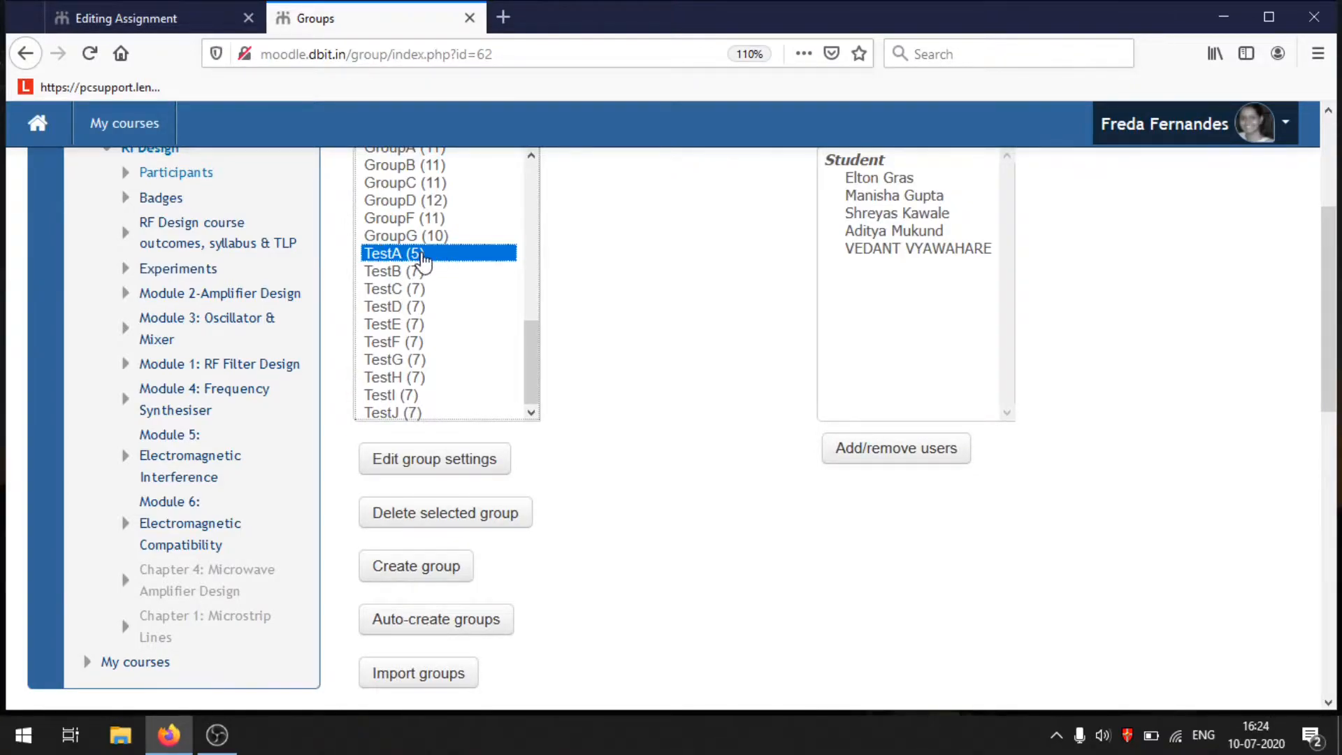
pyautogui.moveTo(530, 343)
pyautogui.mouseDown()
pyautogui.moveTo(532, 319)
pyautogui.moveTo(530, 355)
pyautogui.mouseUp()
# Open the RFDesign course page and turn editing on.
pyautogui.scroll(-3, 566, 497)
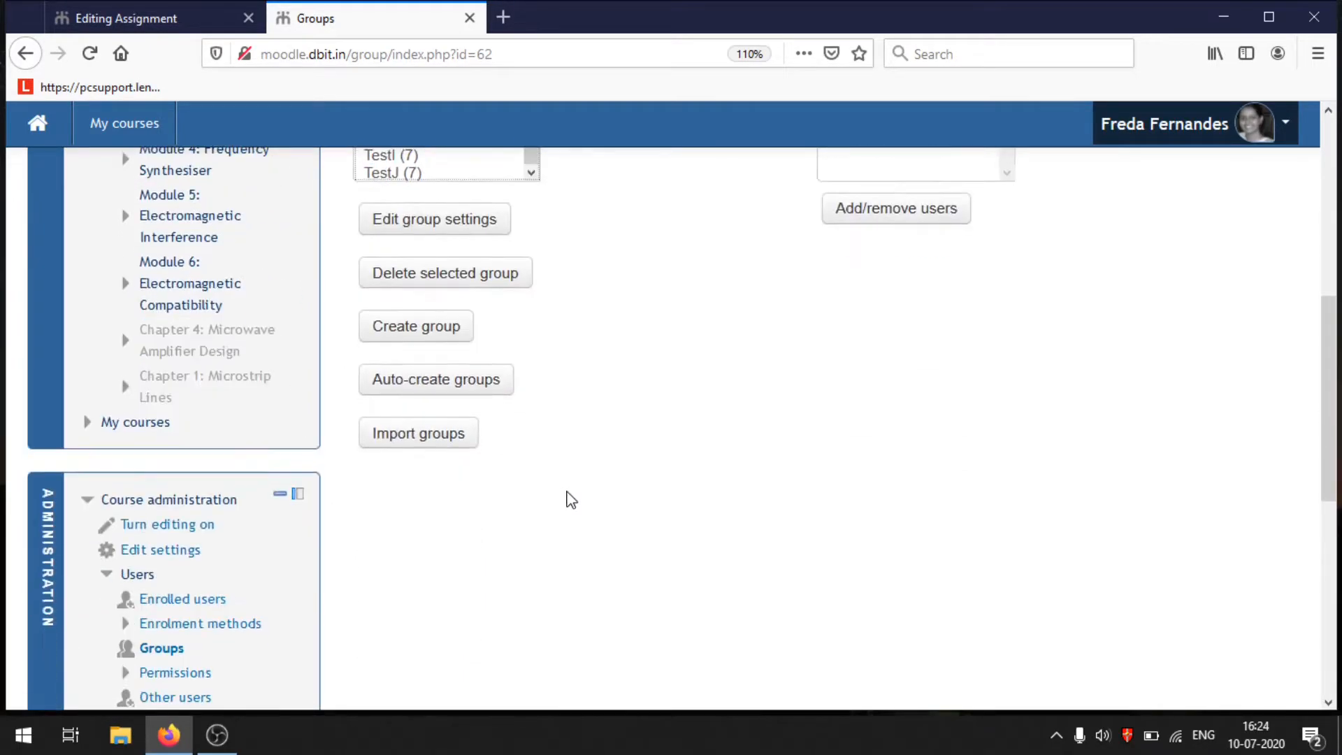
pyautogui.scroll(-3, 566, 499)
pyautogui.scroll(6, 571, 499)
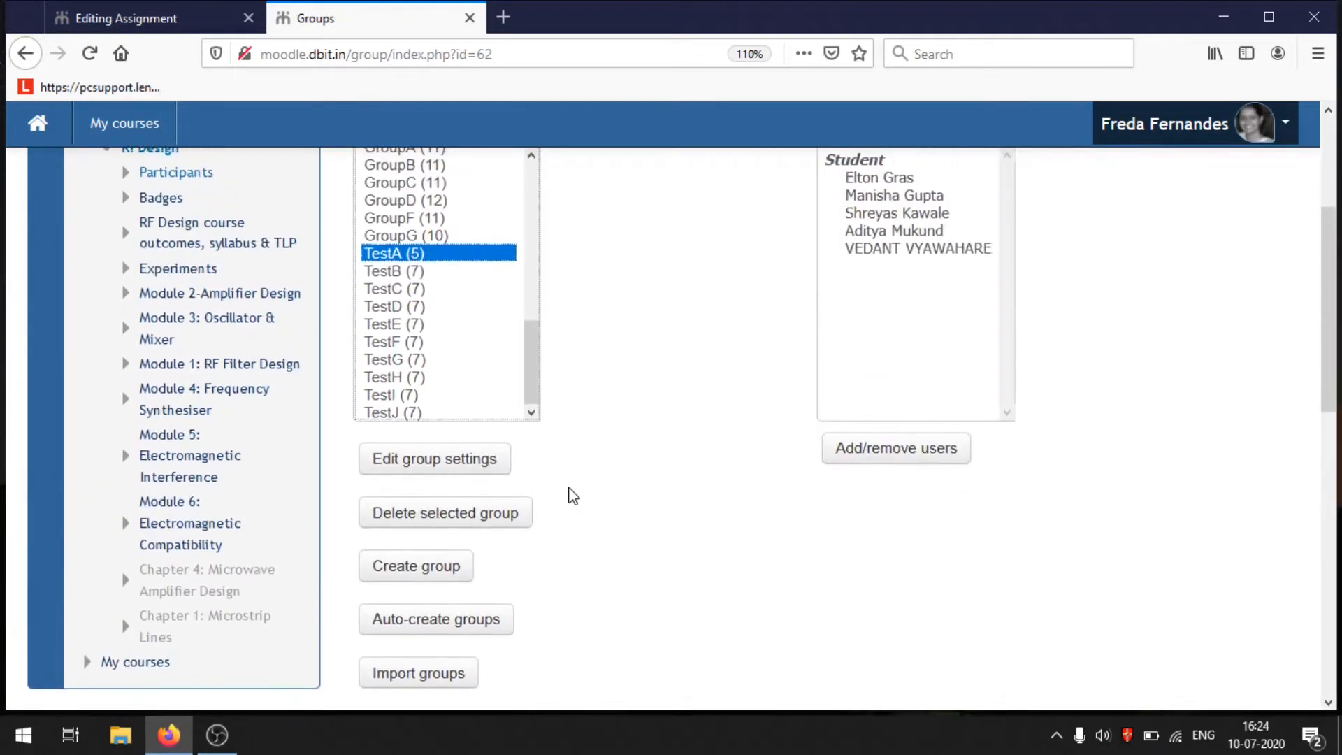
pyautogui.scroll(-7, 571, 495)
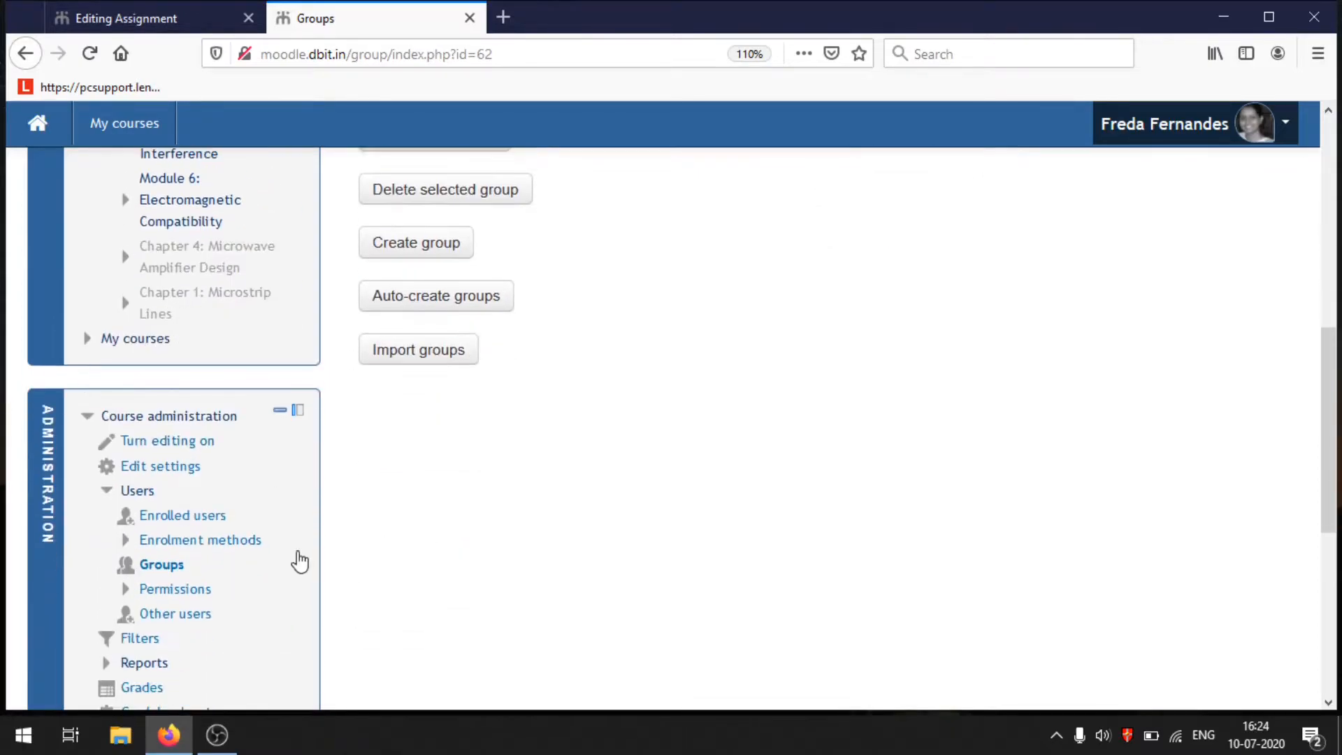
pyautogui.scroll(-2, 294, 503)
pyautogui.scroll(10, 338, 482)
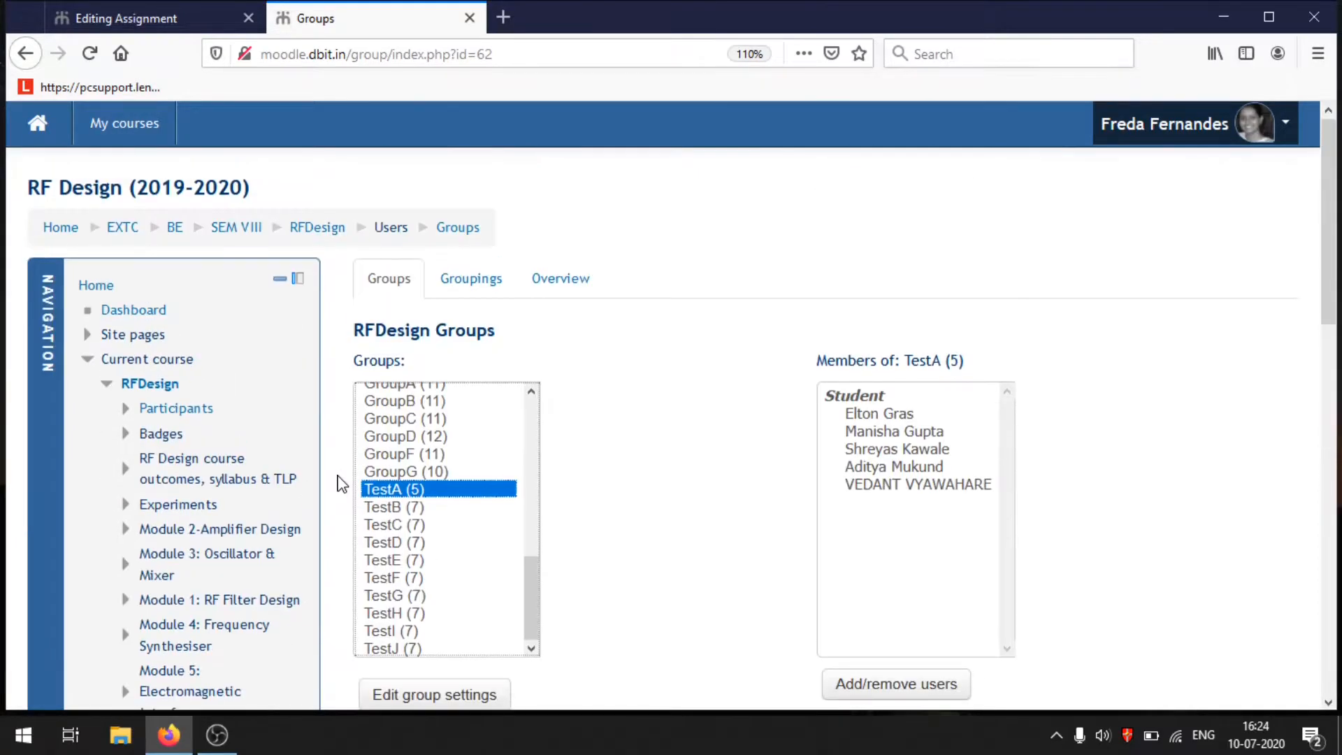
pyautogui.click(322, 233)
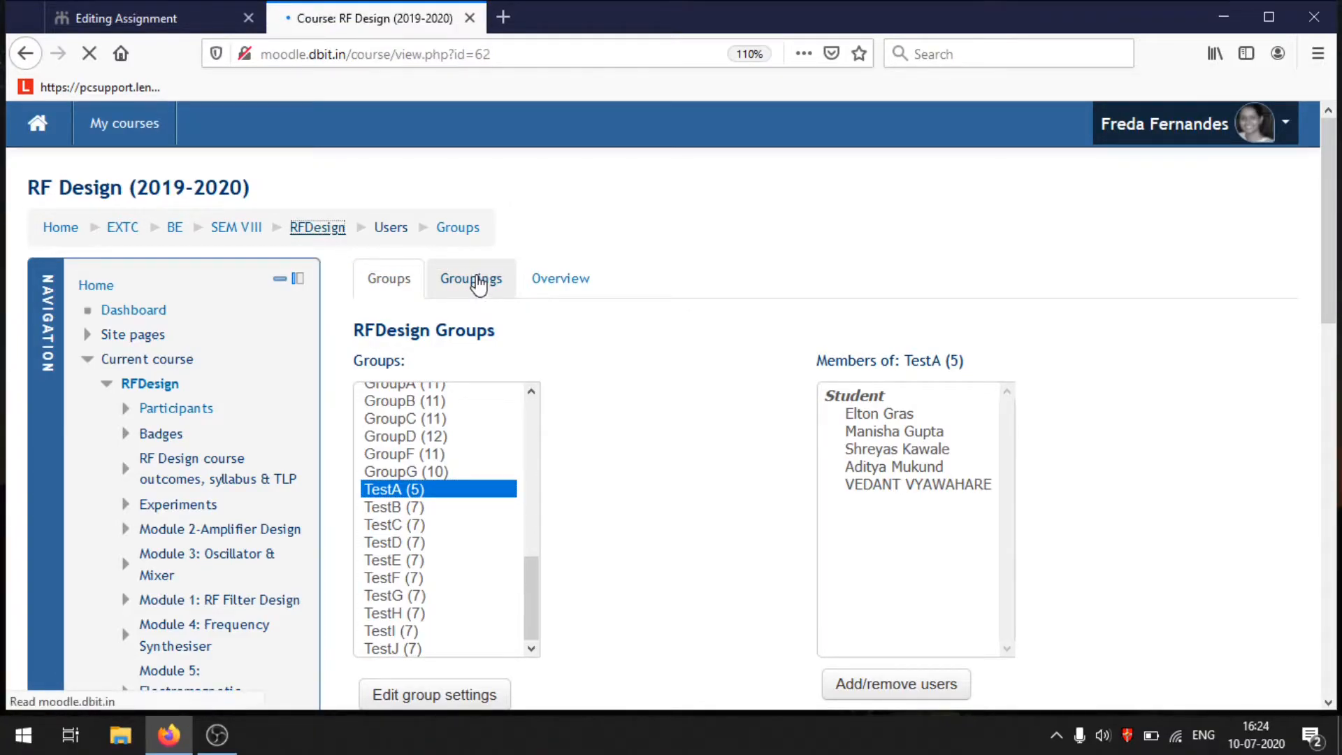
pyautogui.scroll(-15, 654, 299)
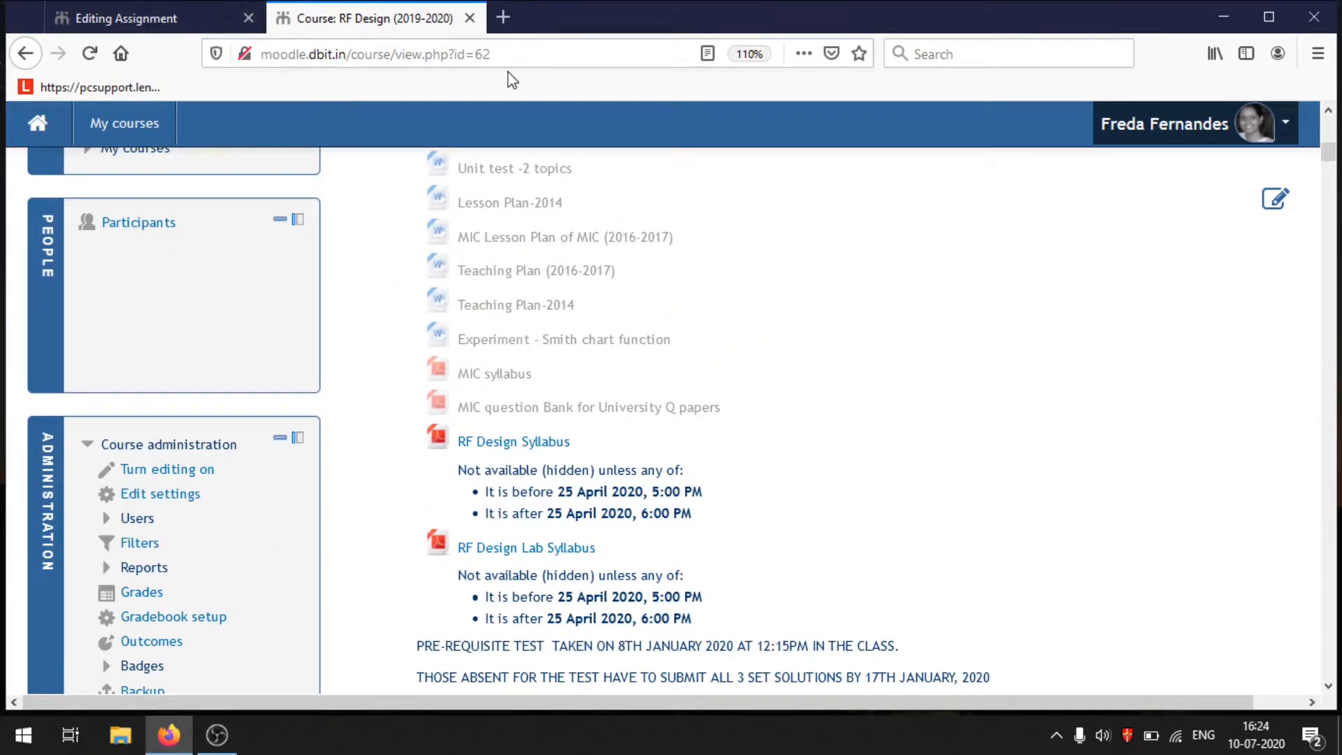
pyautogui.scroll(-6, 715, 381)
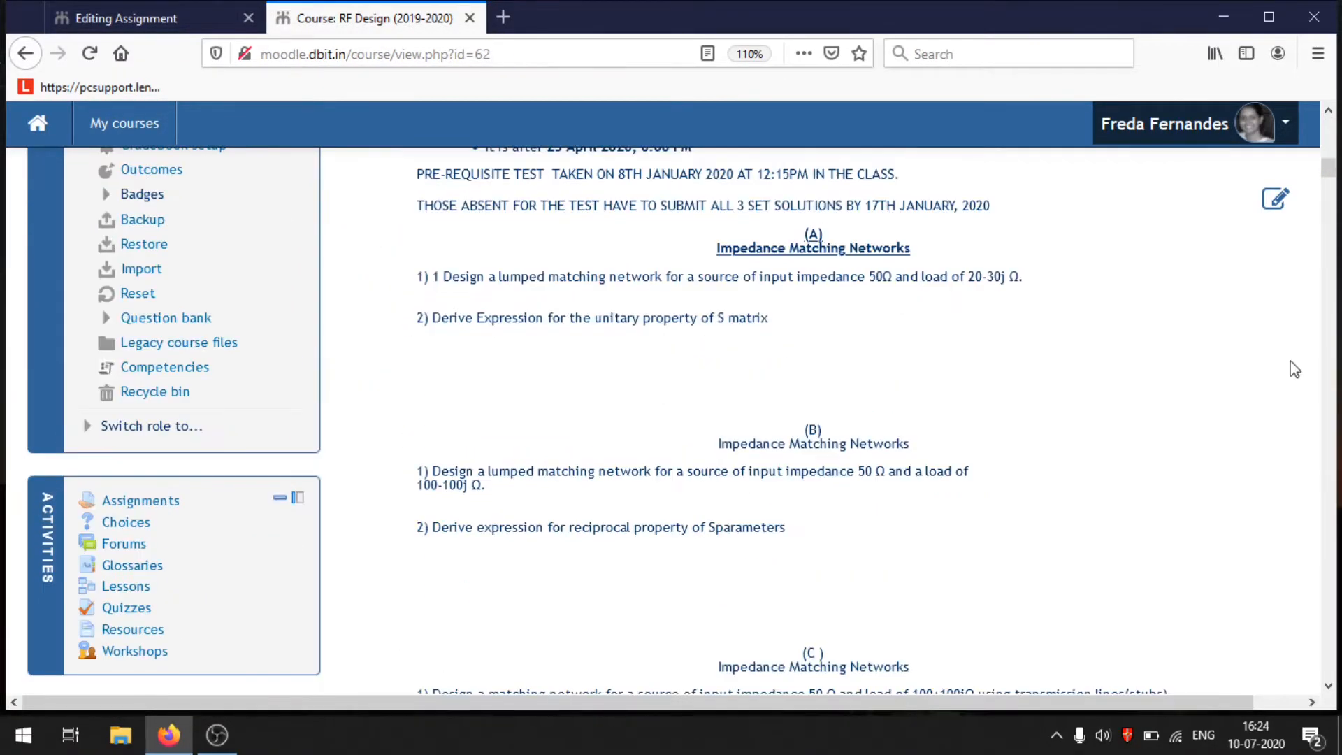
pyautogui.click(1276, 207)
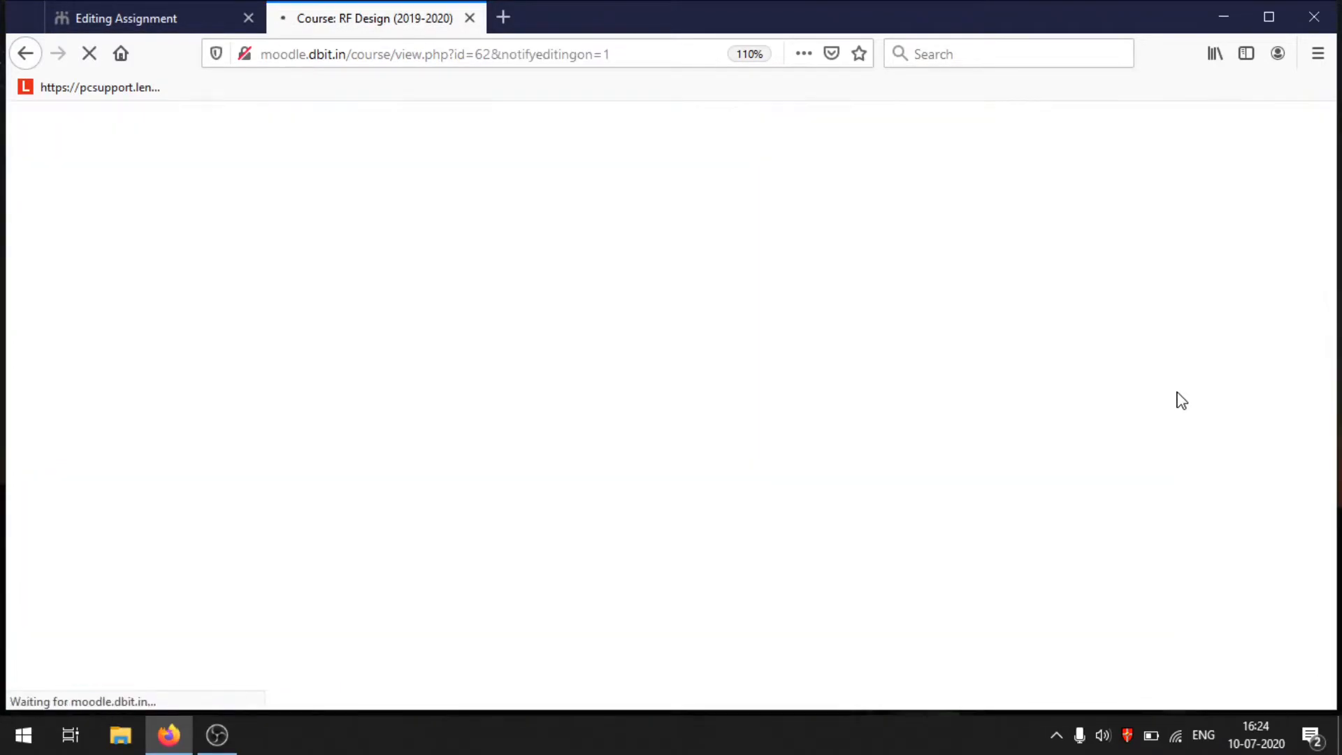
# Add a new Assignment activity at the end of the course section containing the IA2 handout and exam difficulties forum.
pyautogui.scroll(-12, 1000, 412)
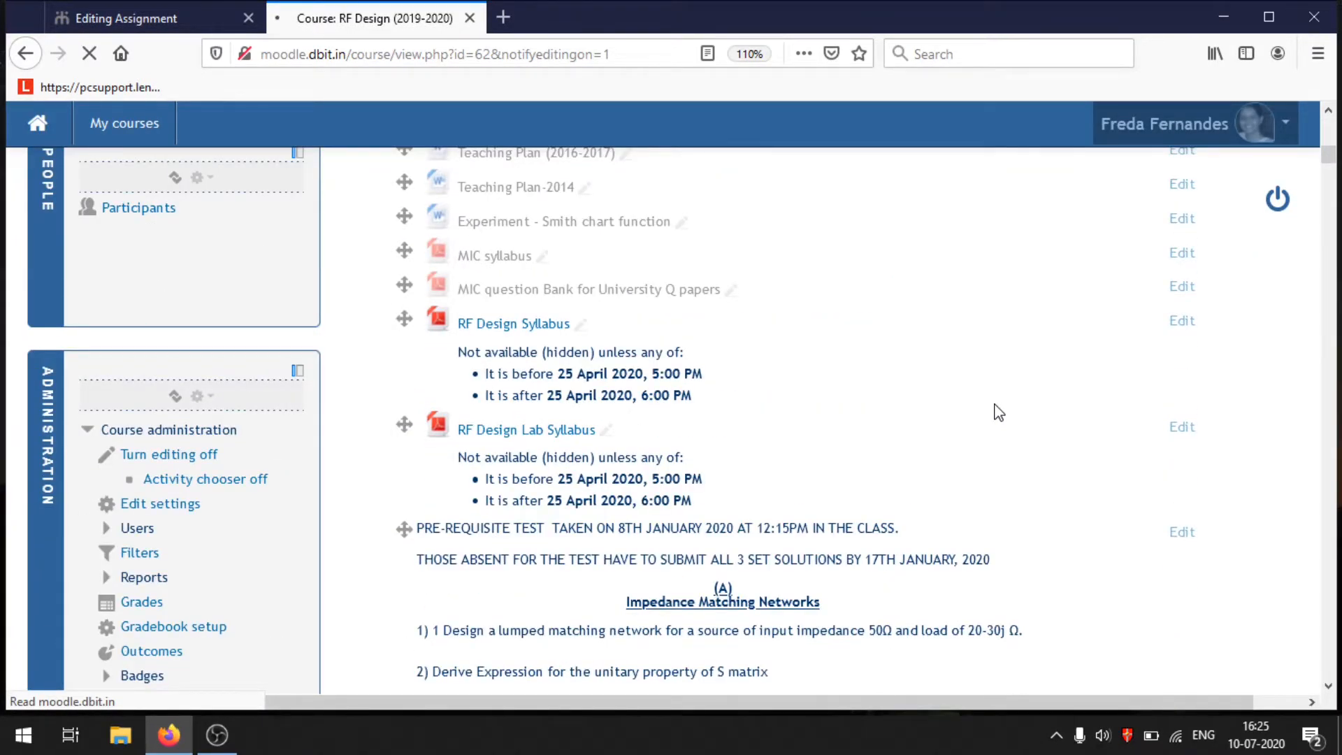
pyautogui.scroll(-20, 1000, 413)
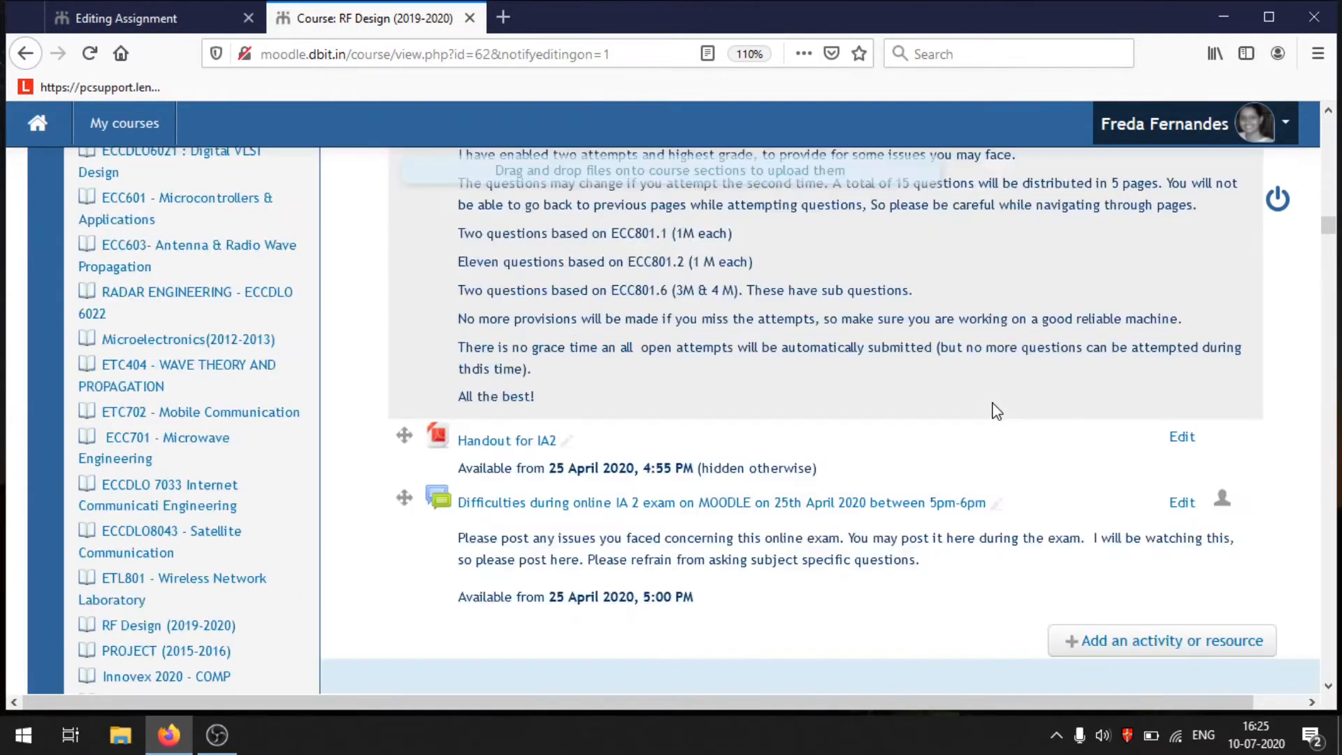
pyautogui.scroll(-3, 997, 411)
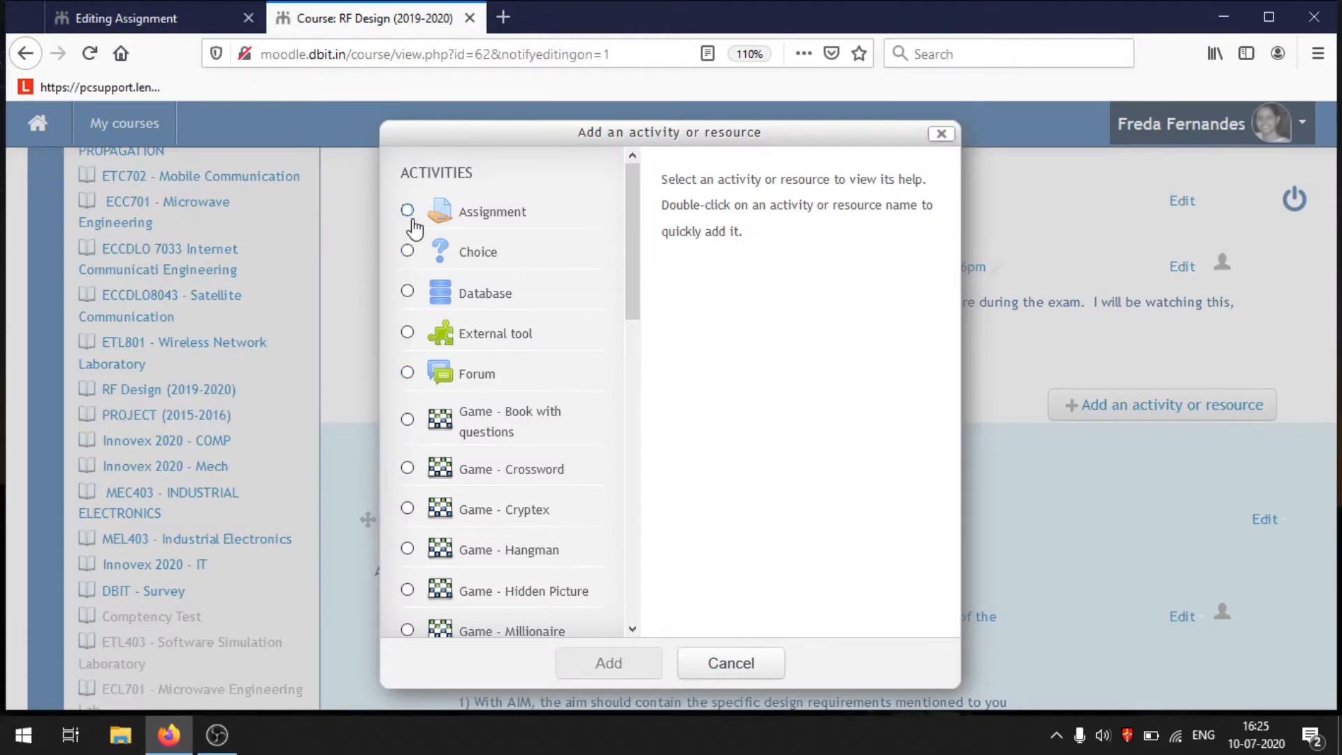
pyautogui.click(409, 212)
pyautogui.click(654, 661)
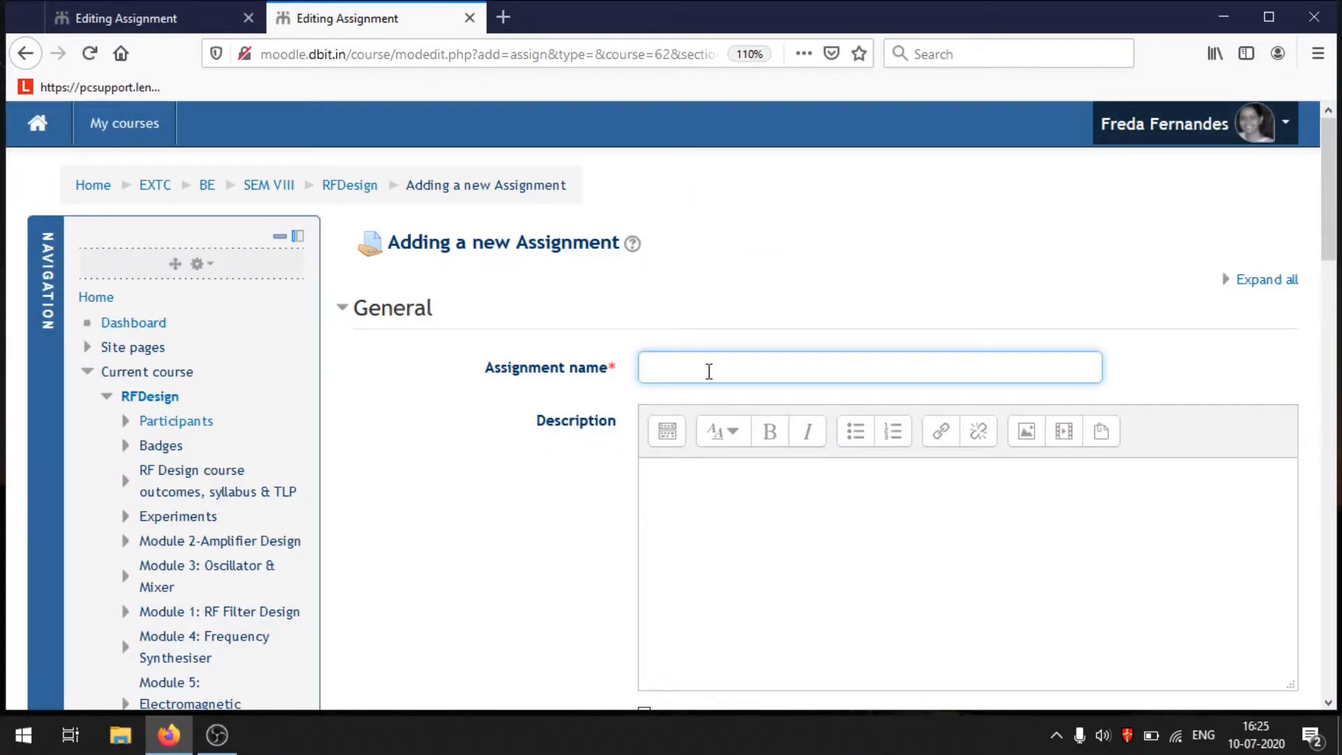
# Name the new assignment Group test.
pyautogui.write('Group test')
pyautogui.scroll(-3, 709, 371)
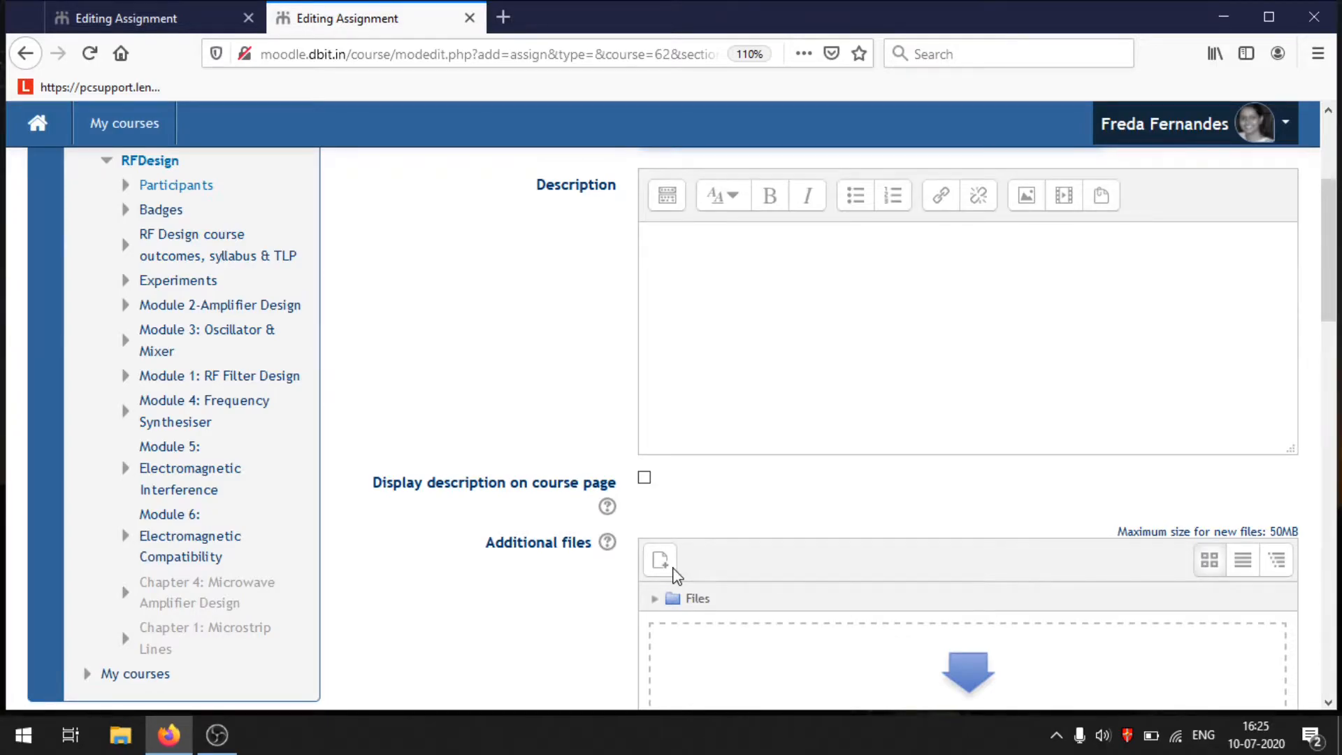
pyautogui.scroll(-3, 657, 524)
pyautogui.scroll(5, 706, 412)
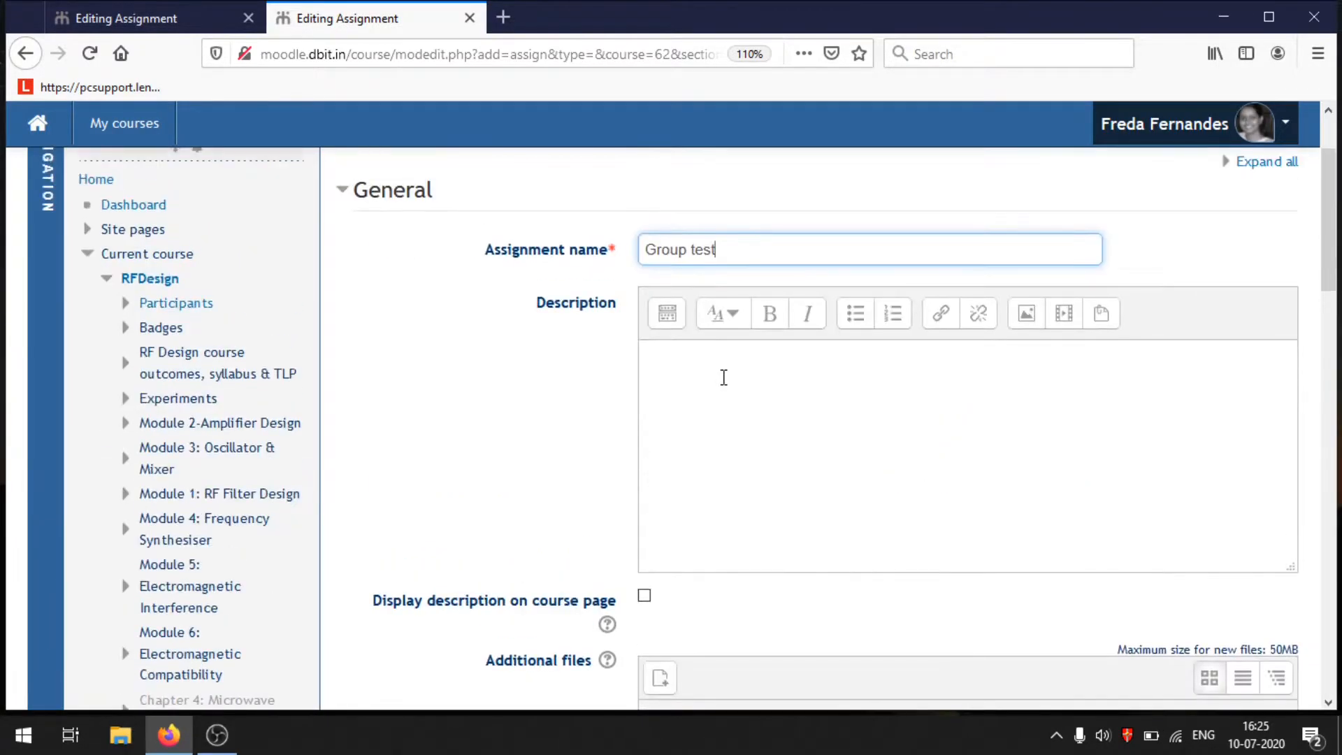
# Fill the assignment description with the placeholder text "1)dasfdeergrthrtytuy" and "hahahahaha".
pyautogui.click(724, 377)
pyautogui.write('dasfdeergrth')
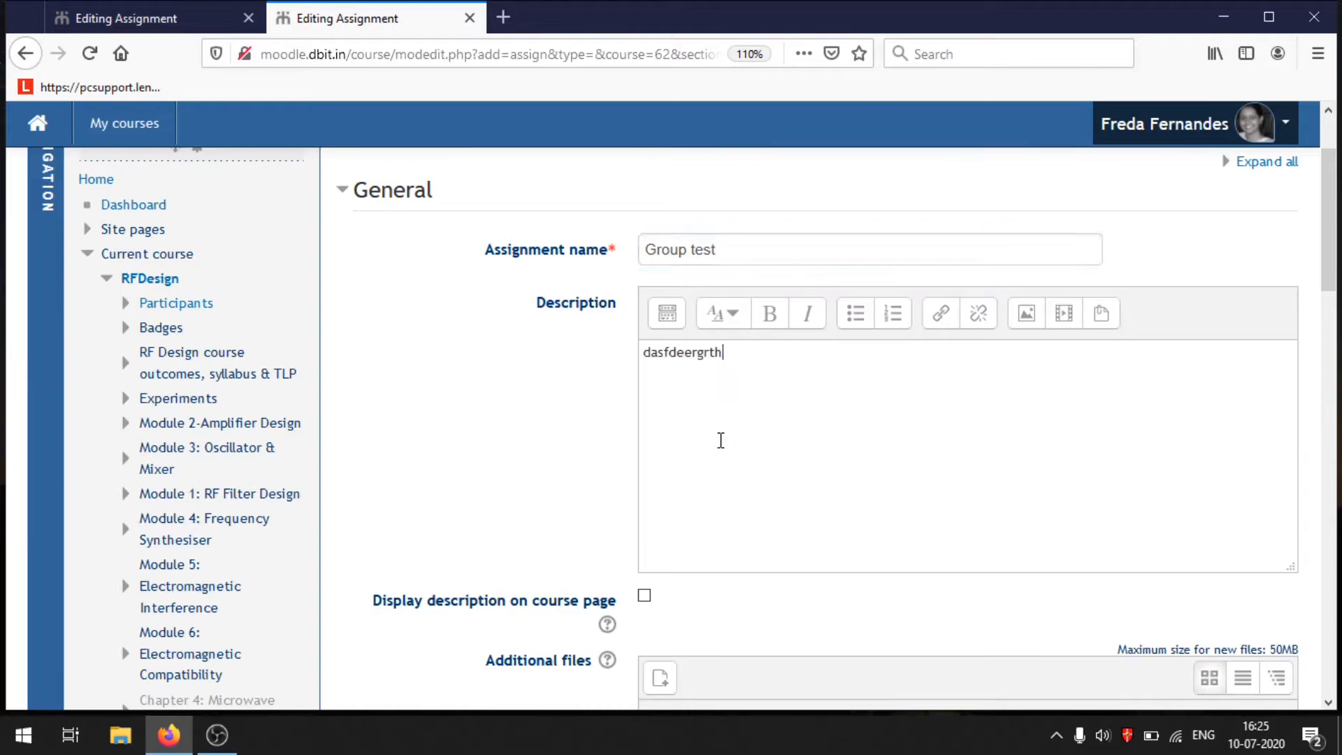
pyautogui.write('rtytuy')
pyautogui.click(640, 353)
pyautogui.write('1)')
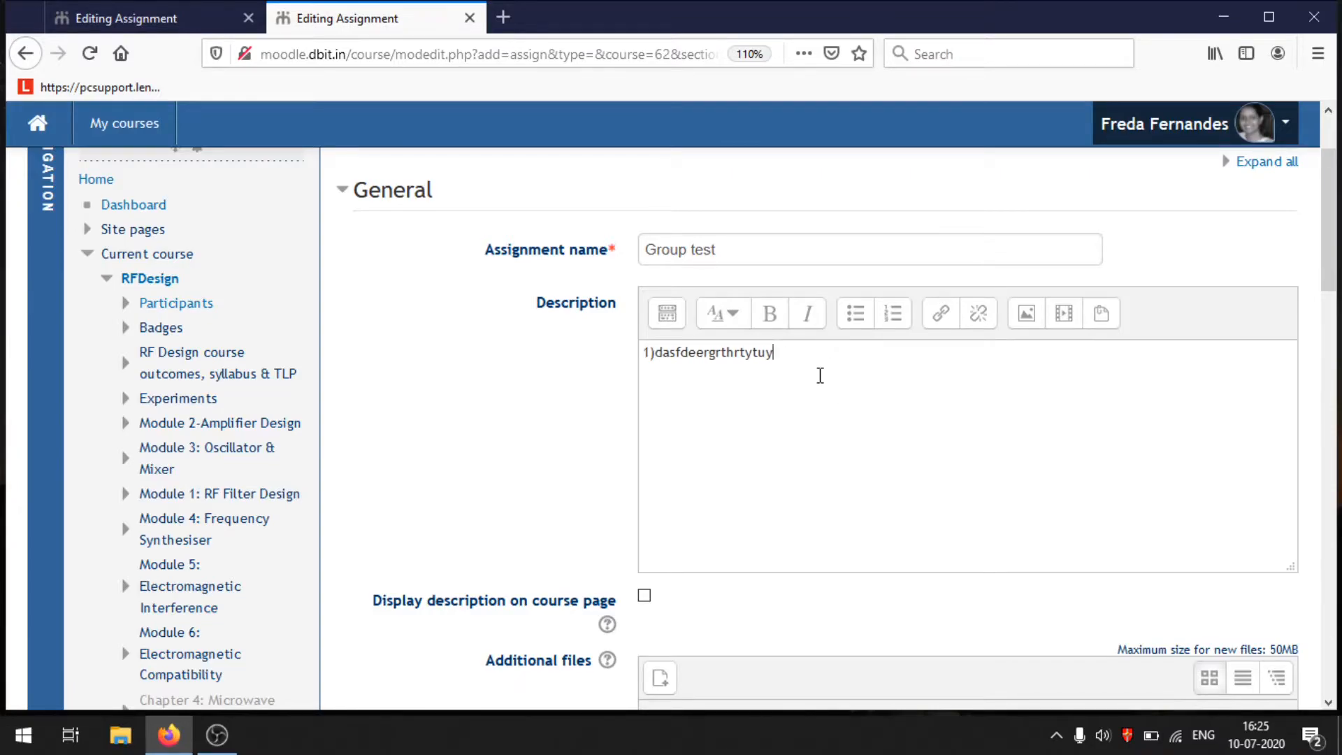
pyautogui.click(799, 388)
pyautogui.write('hahahahaha')
# Set Students submit in groups to Yes in the group submission settings and read that option's help.
pyautogui.scroll(-3, 842, 465)
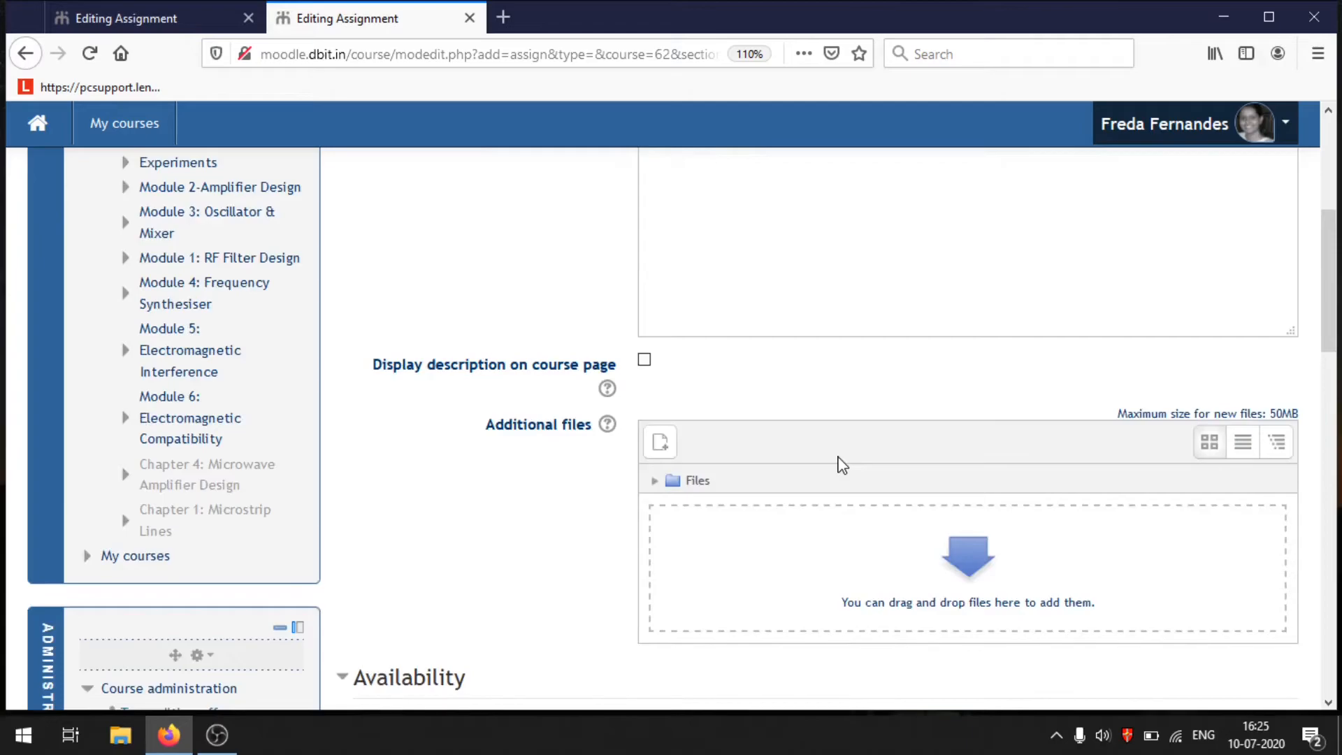
pyautogui.scroll(-5, 842, 464)
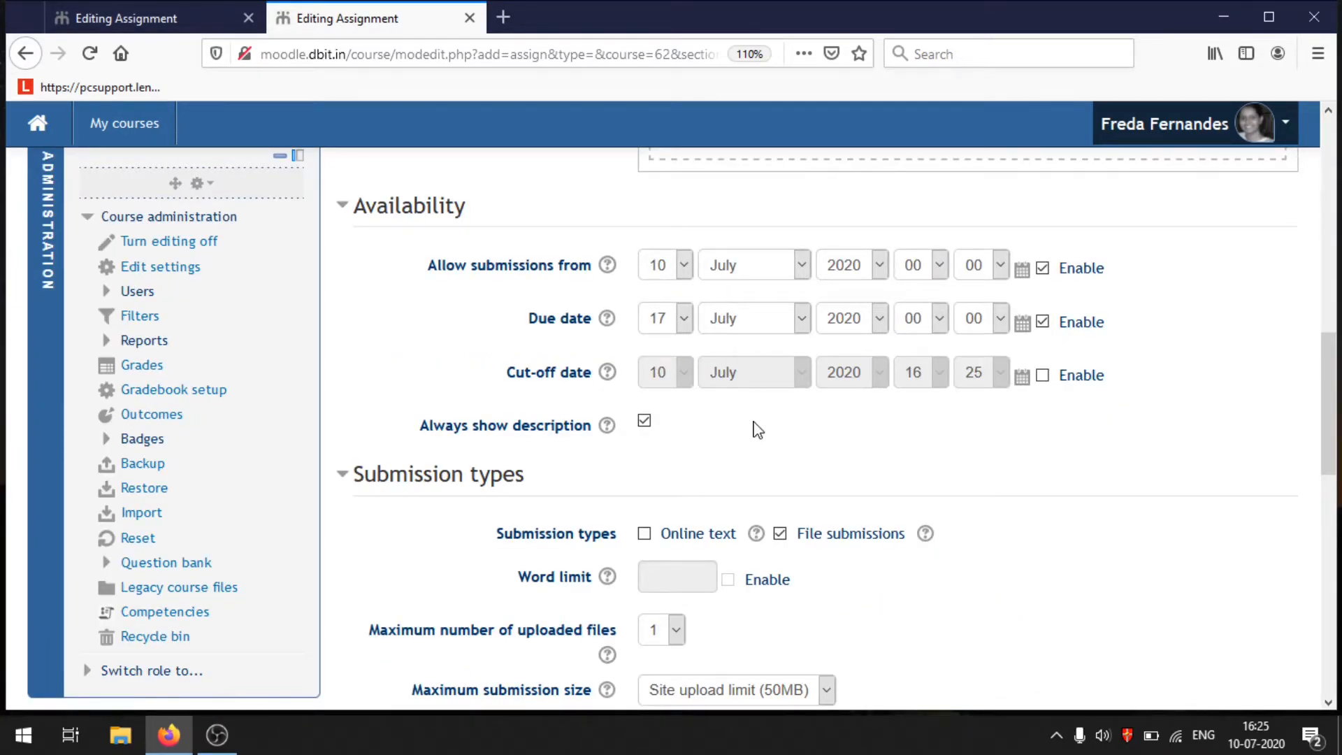
pyautogui.scroll(-5, 757, 430)
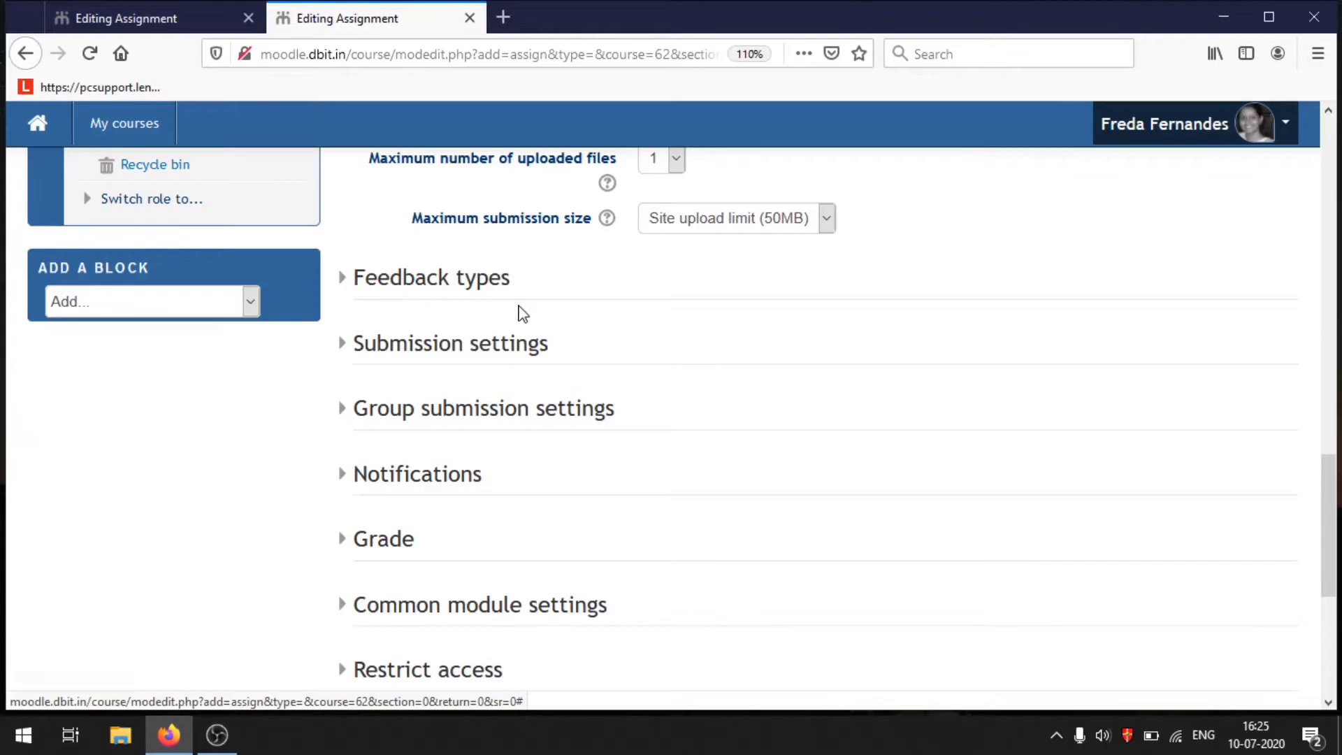
pyautogui.click(466, 418)
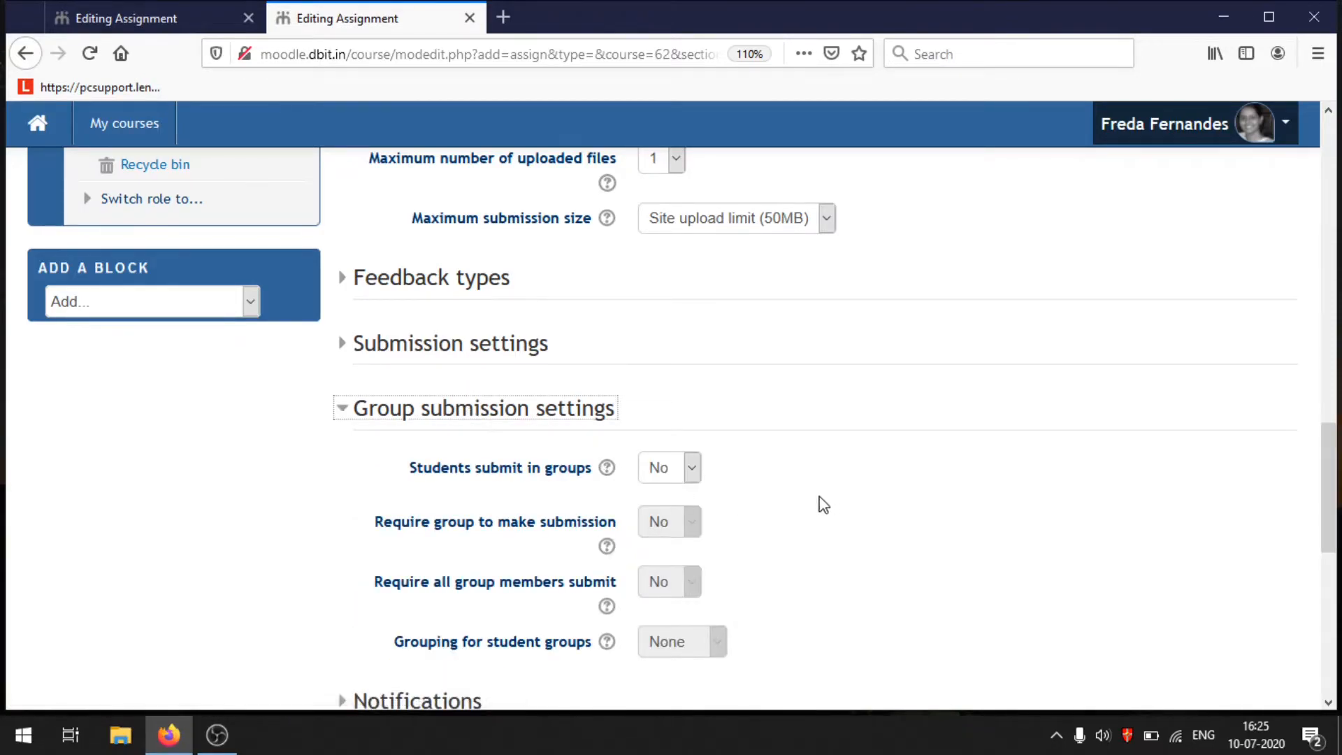
pyautogui.scroll(-3, 821, 503)
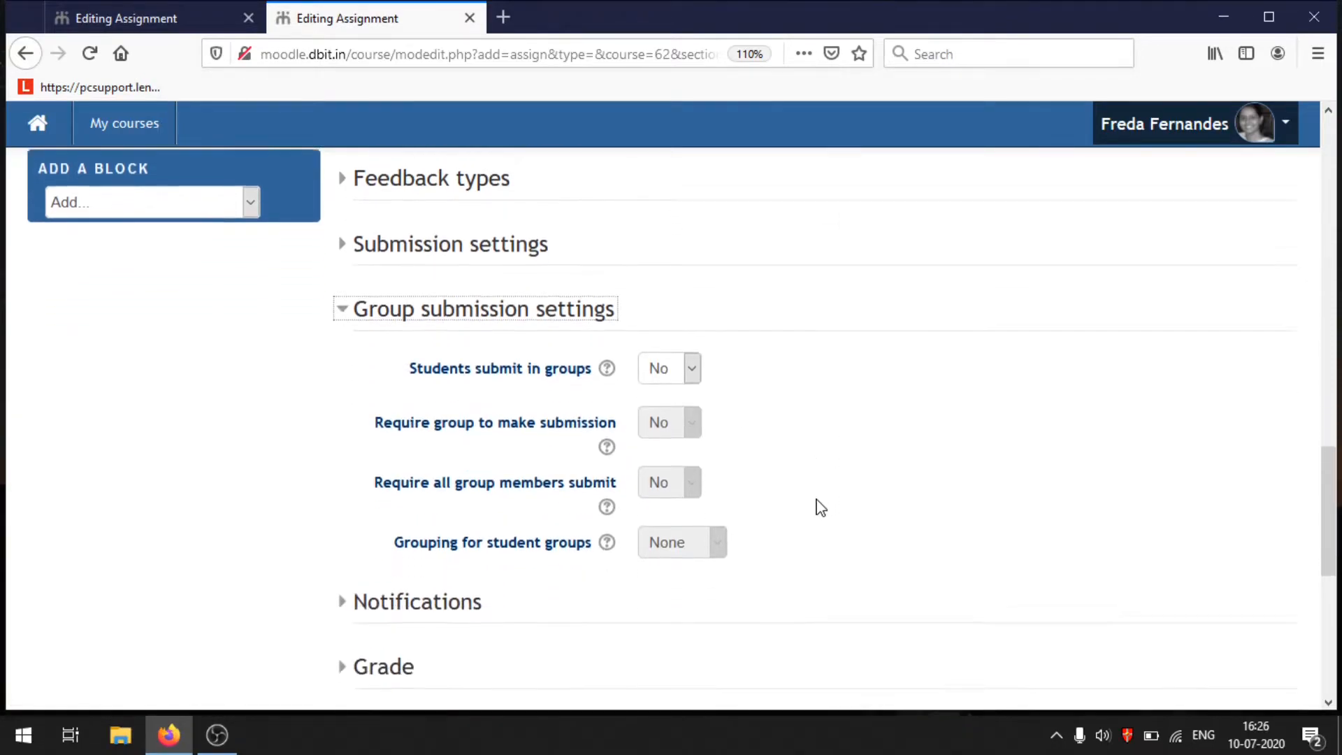
pyautogui.click(694, 354)
pyautogui.click(681, 412)
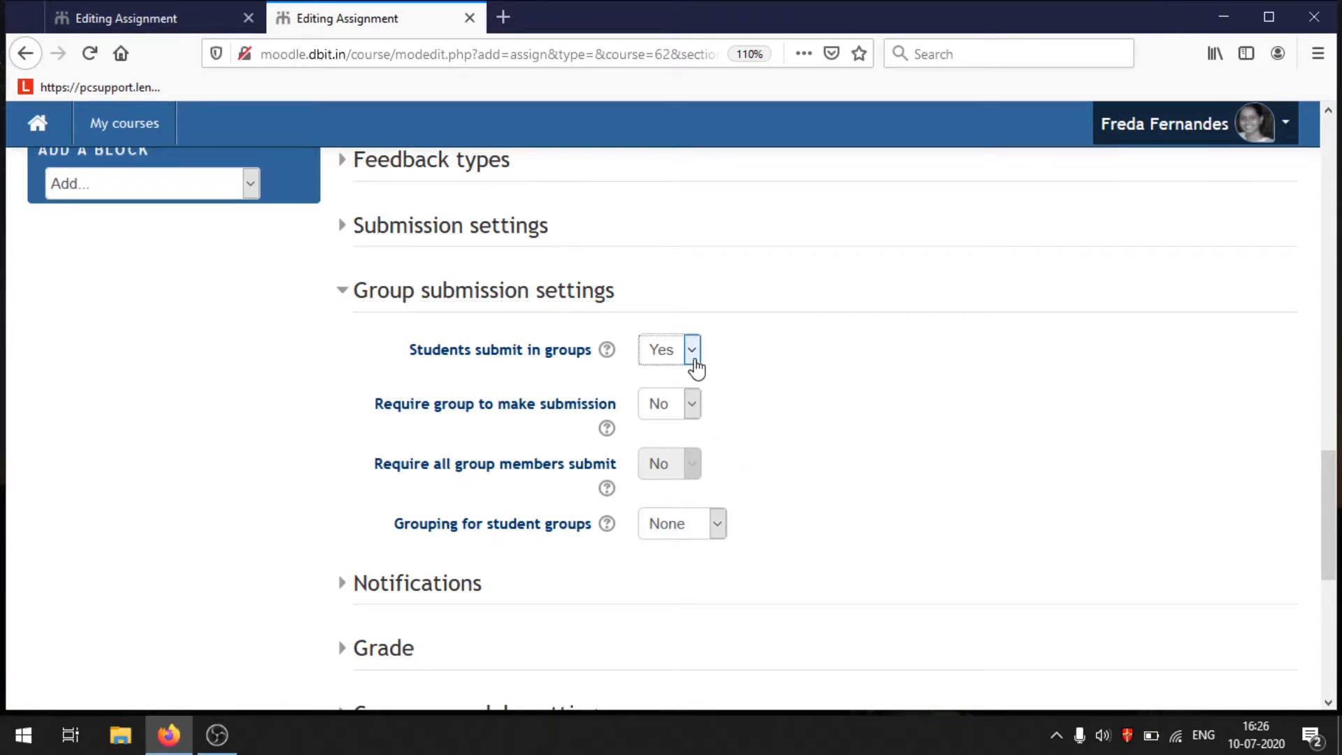
pyautogui.click(606, 350)
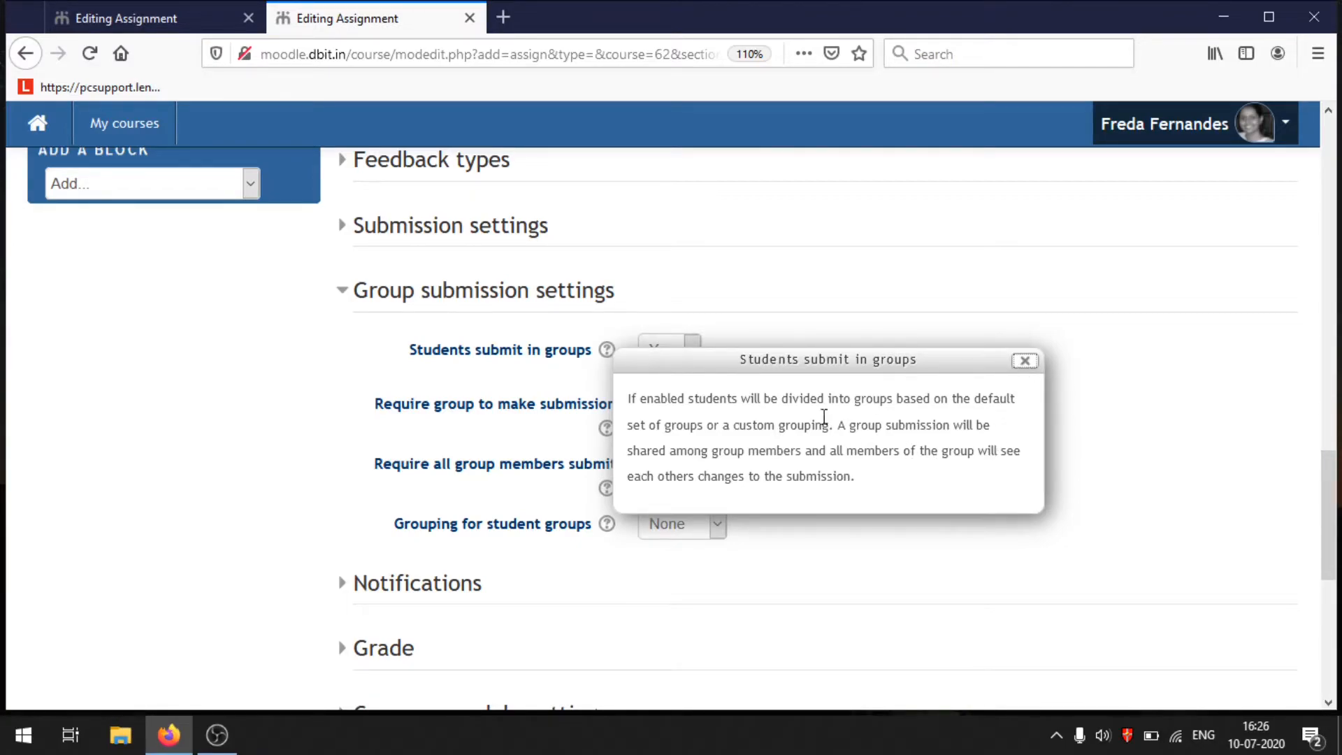
pyautogui.click(1025, 361)
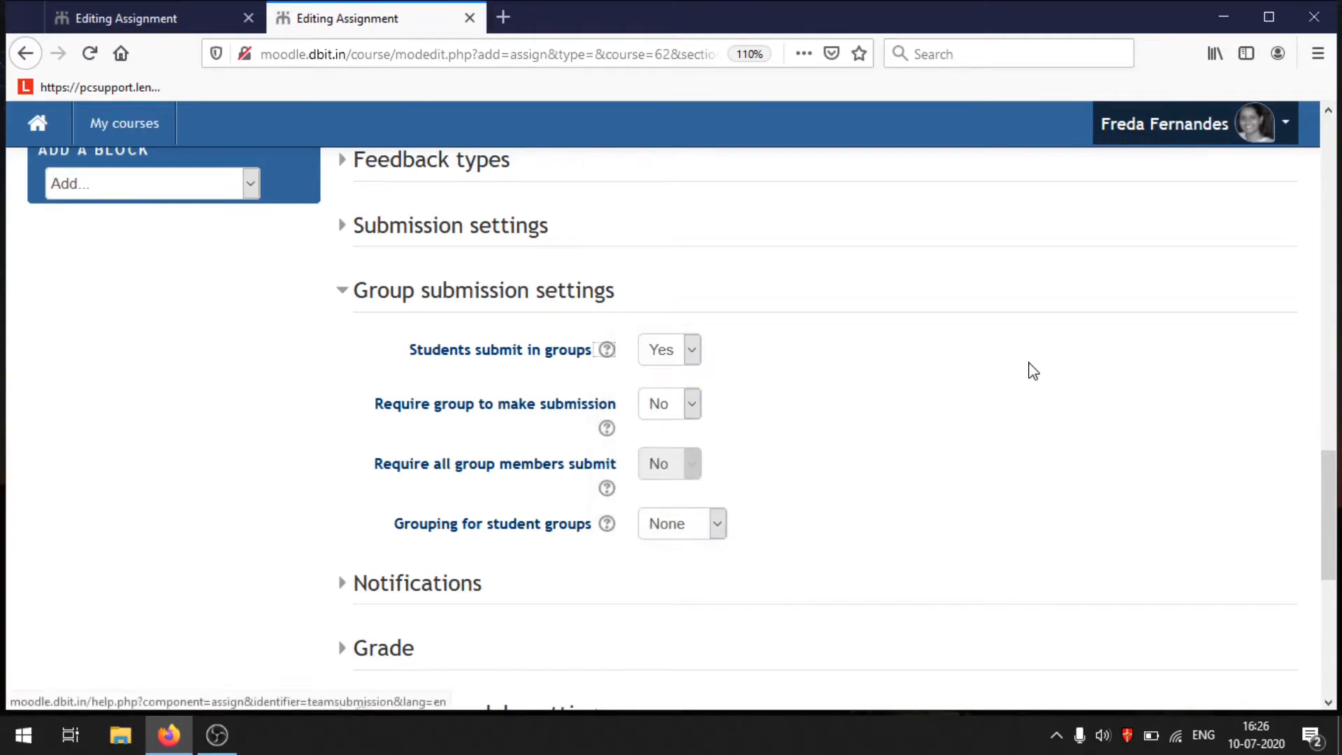
# Switch Students submit in groups to No and back to Yes.
pyautogui.click(692, 353)
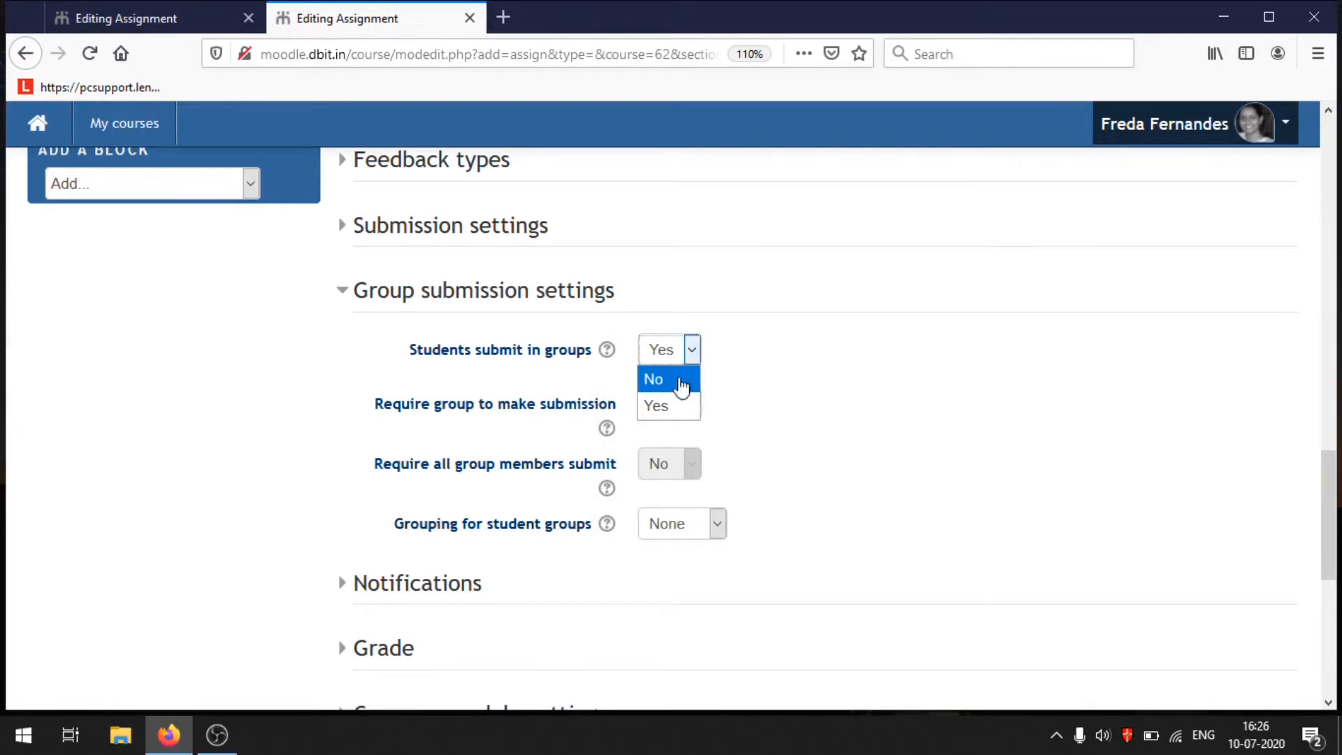
pyautogui.click(686, 377)
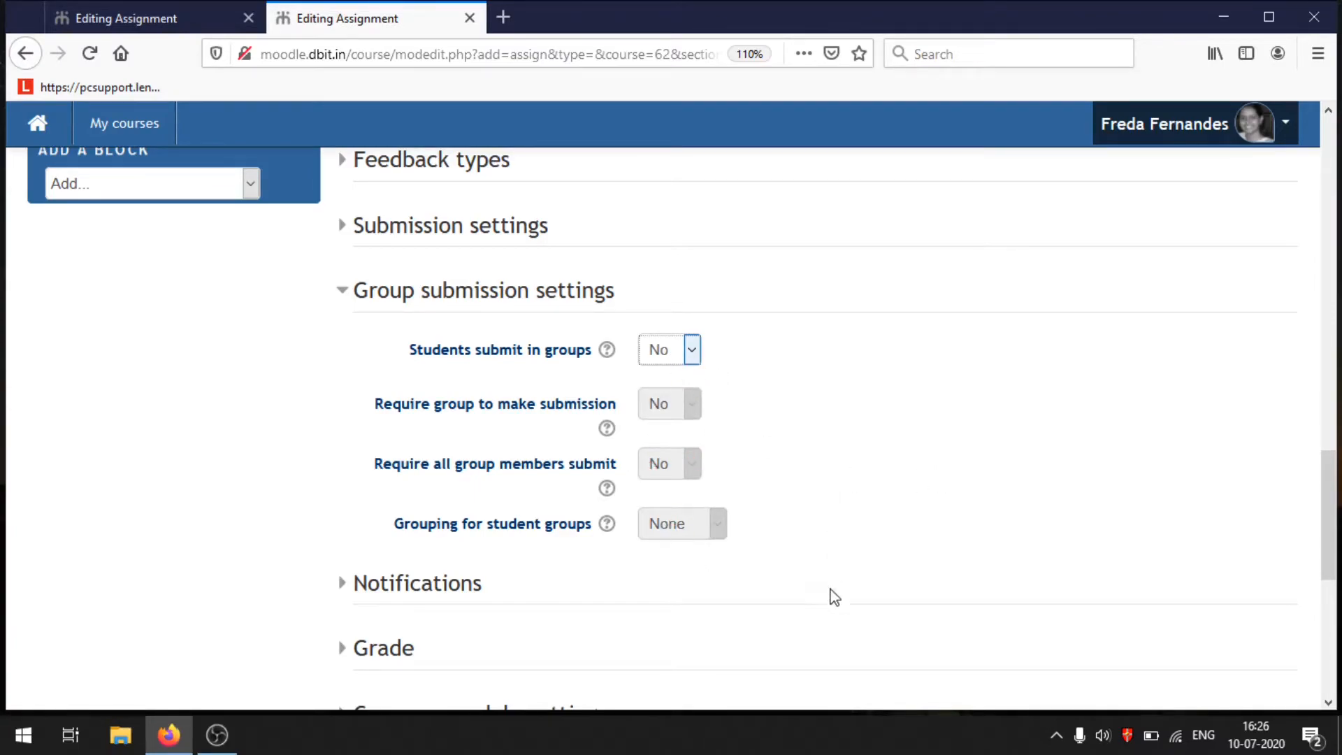
pyautogui.click(690, 351)
pyautogui.click(670, 409)
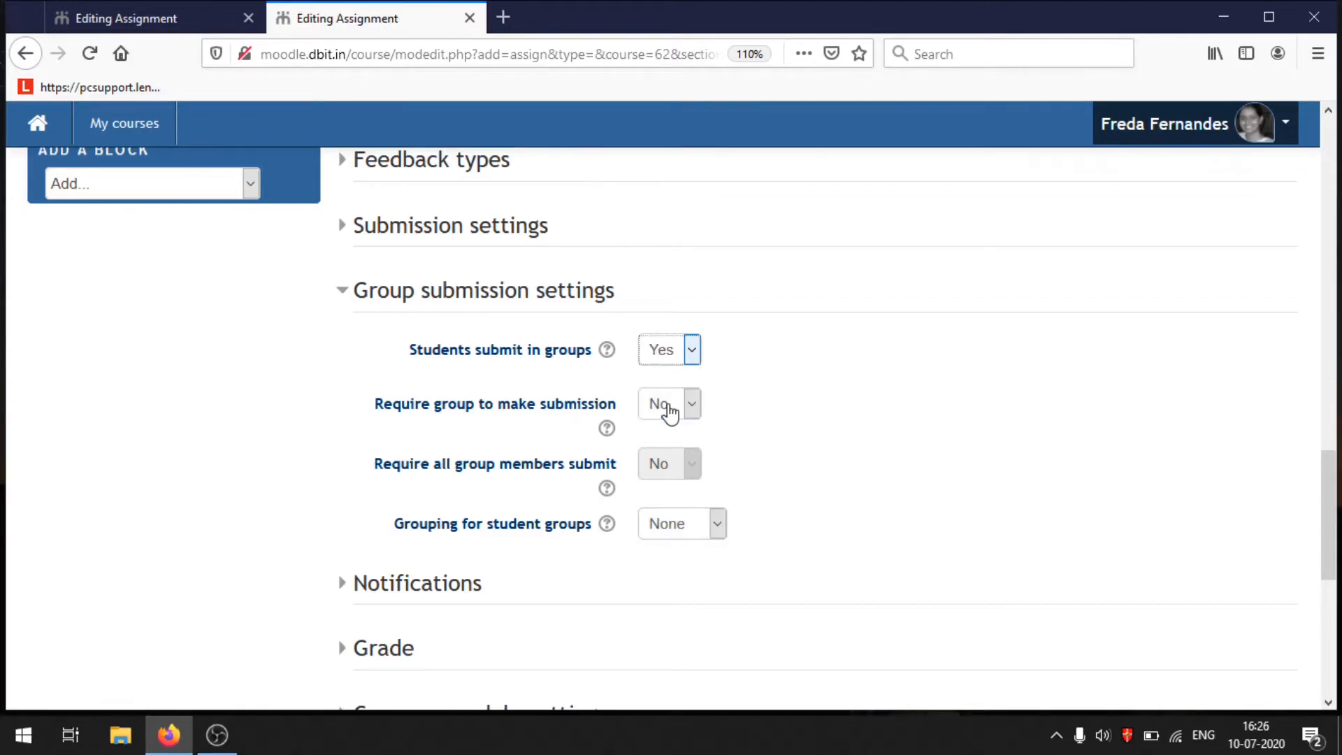
# Reopen the help for Students submit in groups and highlight its passage about sharing a group submission among members.
pyautogui.click(606, 350)
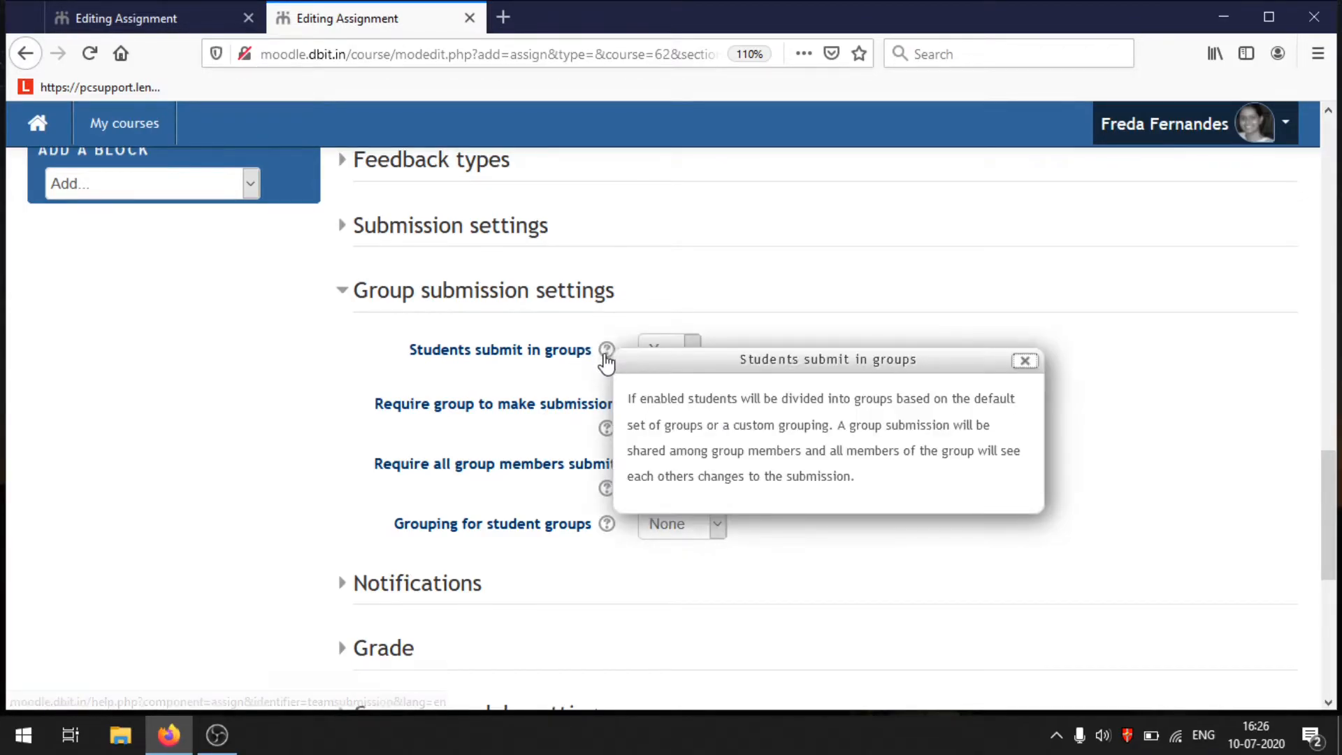
pyautogui.moveTo(836, 425); pyautogui.dragTo(911, 467)
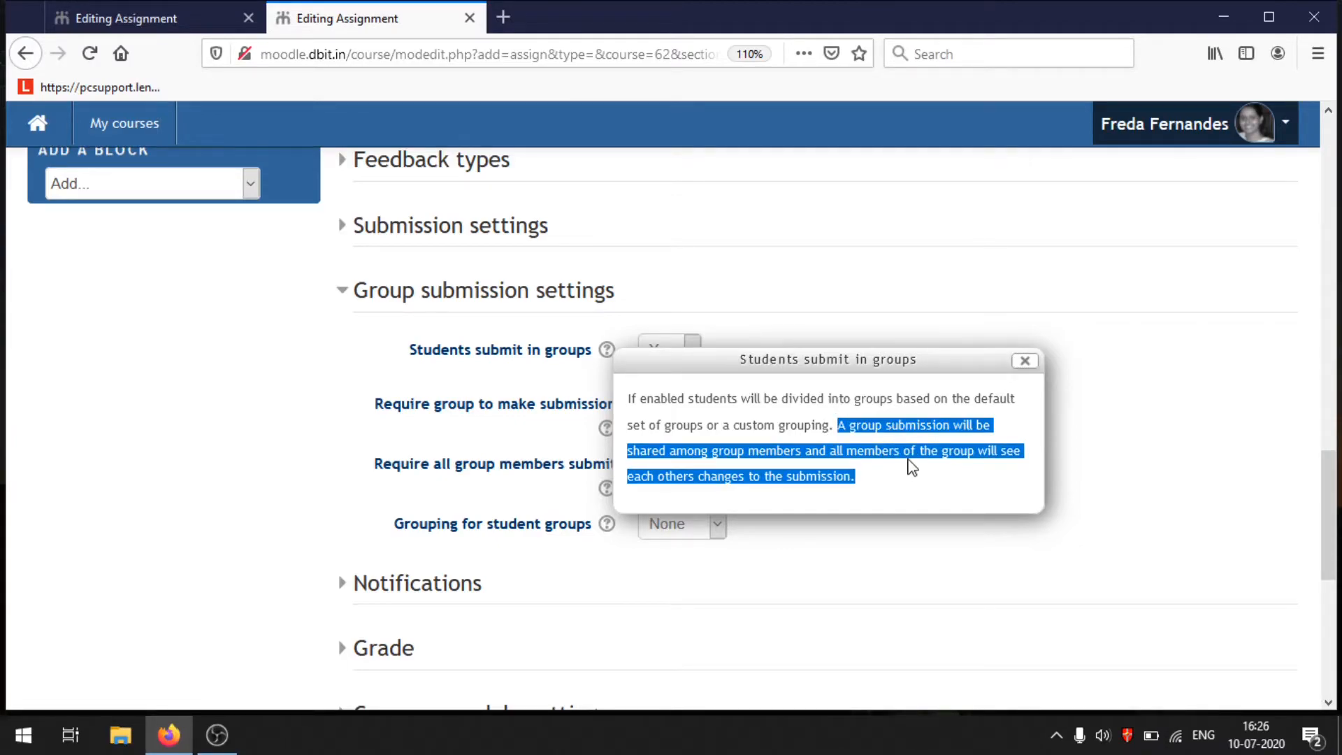
# Close the help and set Students submit in groups to No.
pyautogui.click(1026, 360)
pyautogui.click(688, 350)
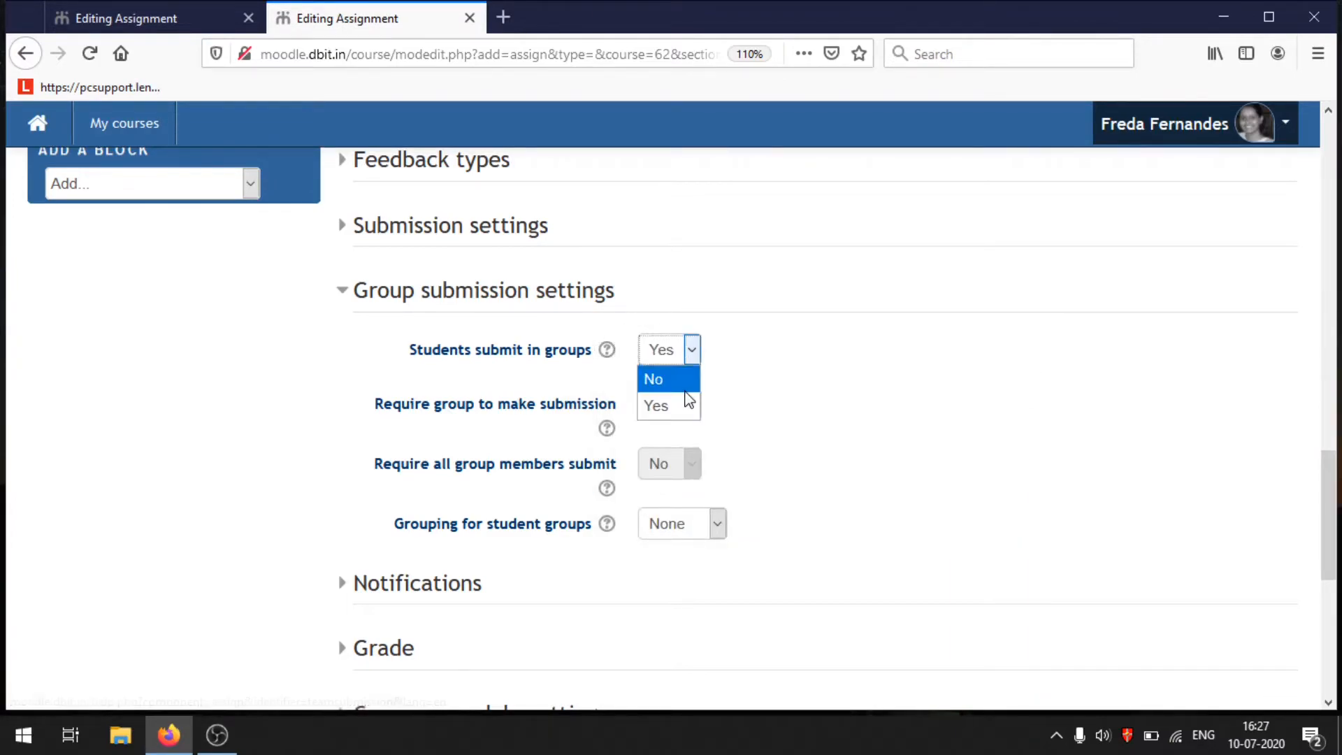
pyautogui.click(689, 378)
# Add a Group access restriction so that students must belong to TestA.
pyautogui.scroll(-2, 677, 320)
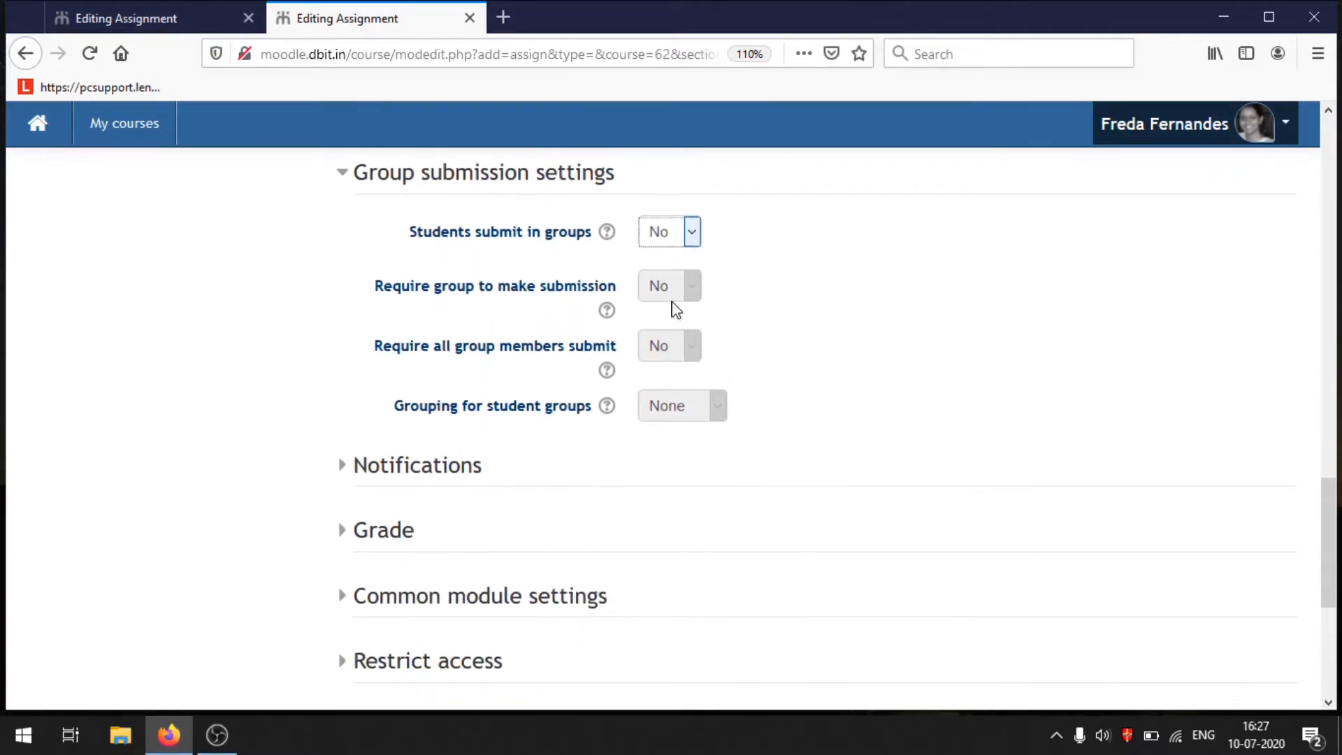
pyautogui.scroll(-2, 710, 473)
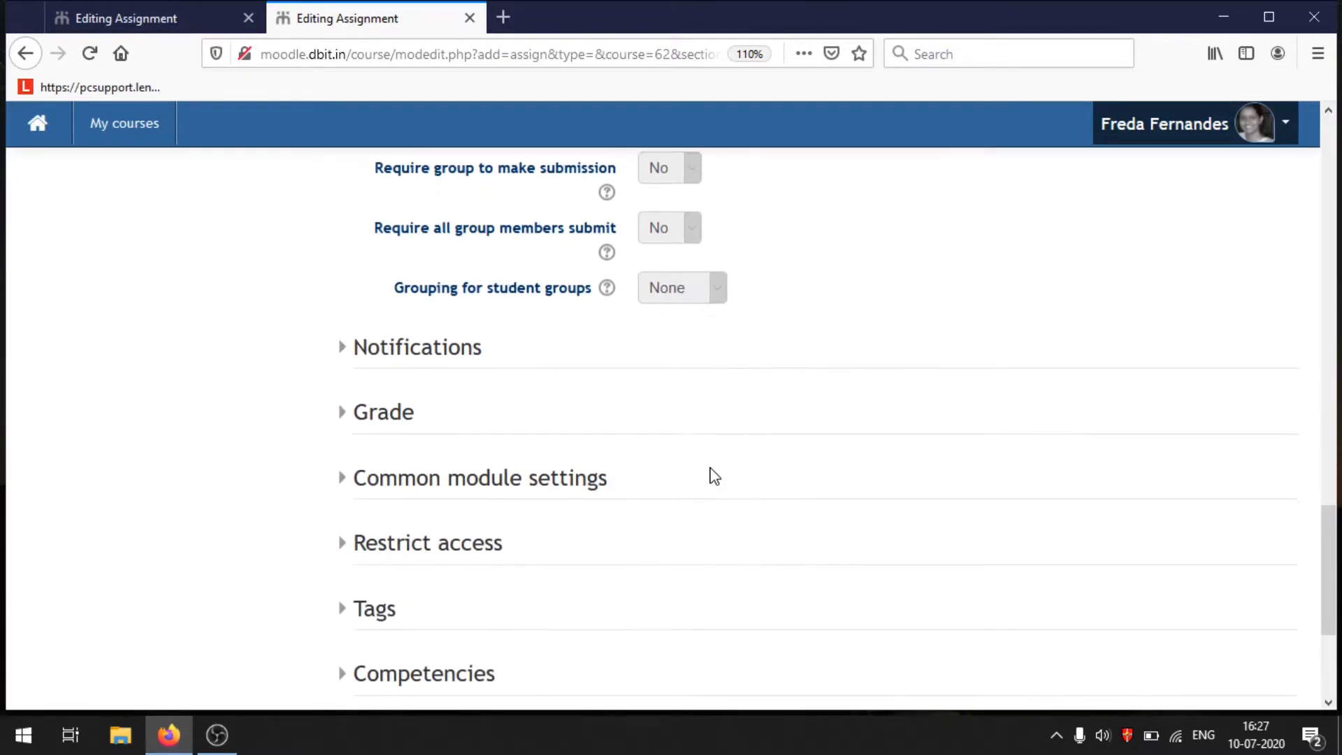
pyautogui.click(458, 556)
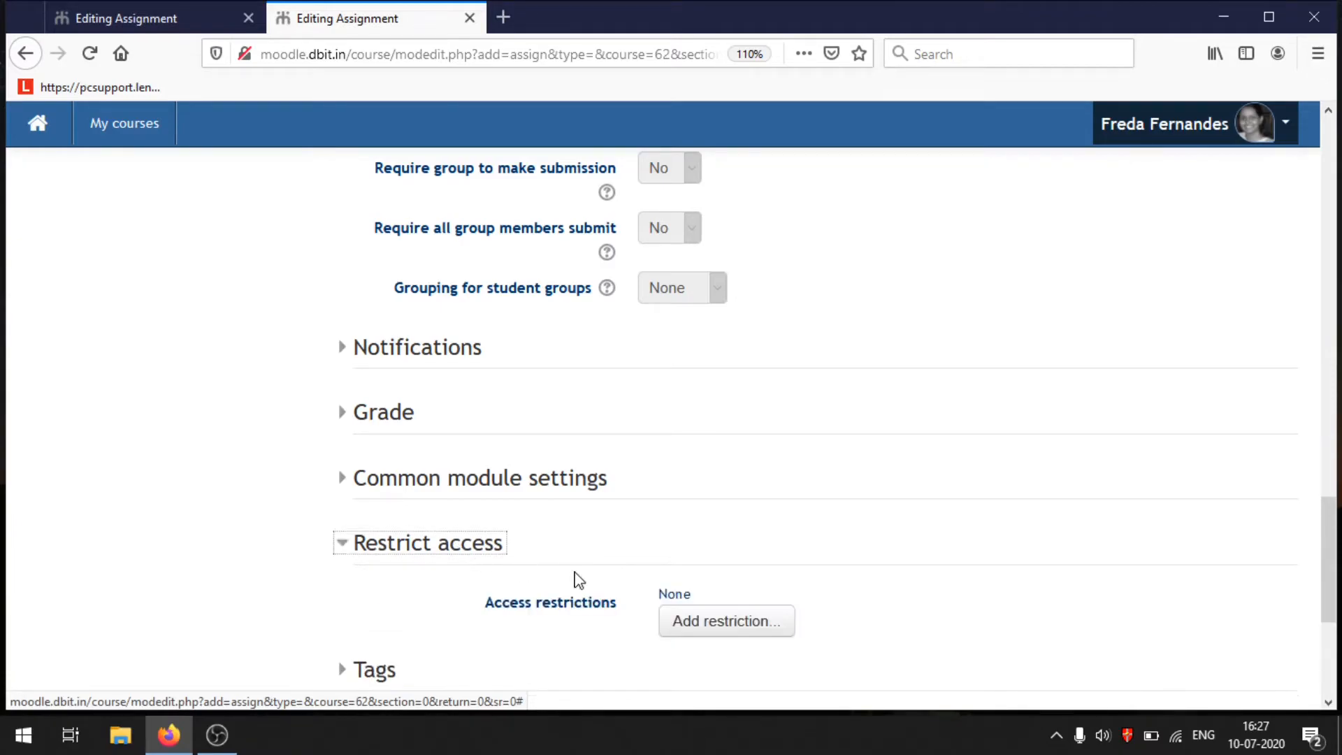
pyautogui.scroll(-2, 699, 573)
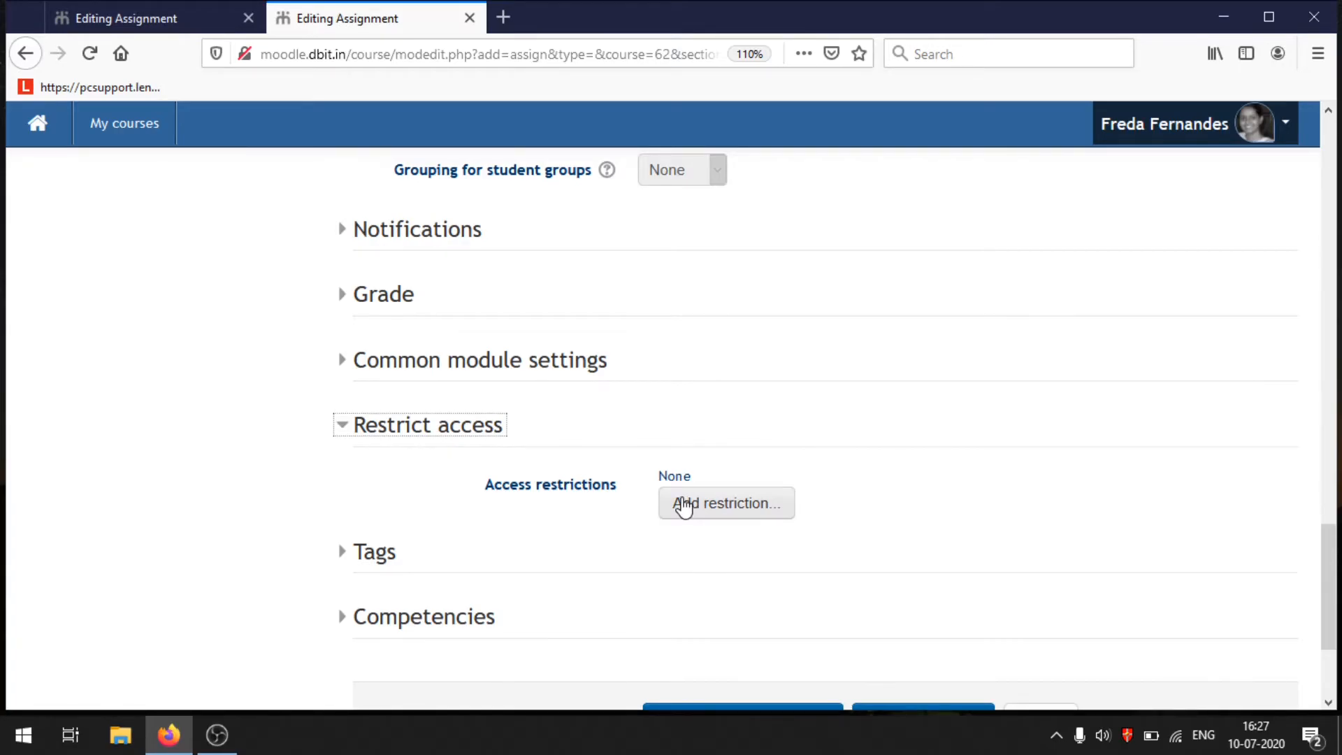
pyautogui.click(683, 505)
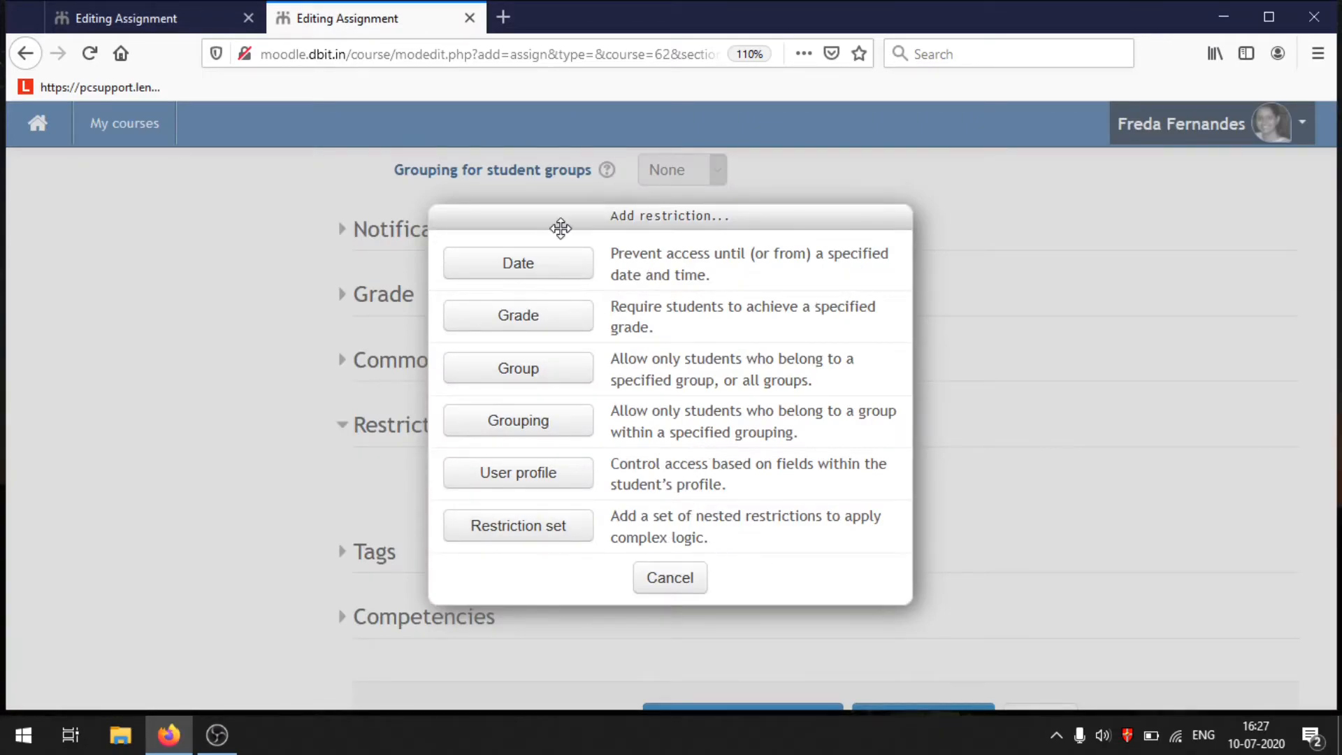
pyautogui.click(541, 378)
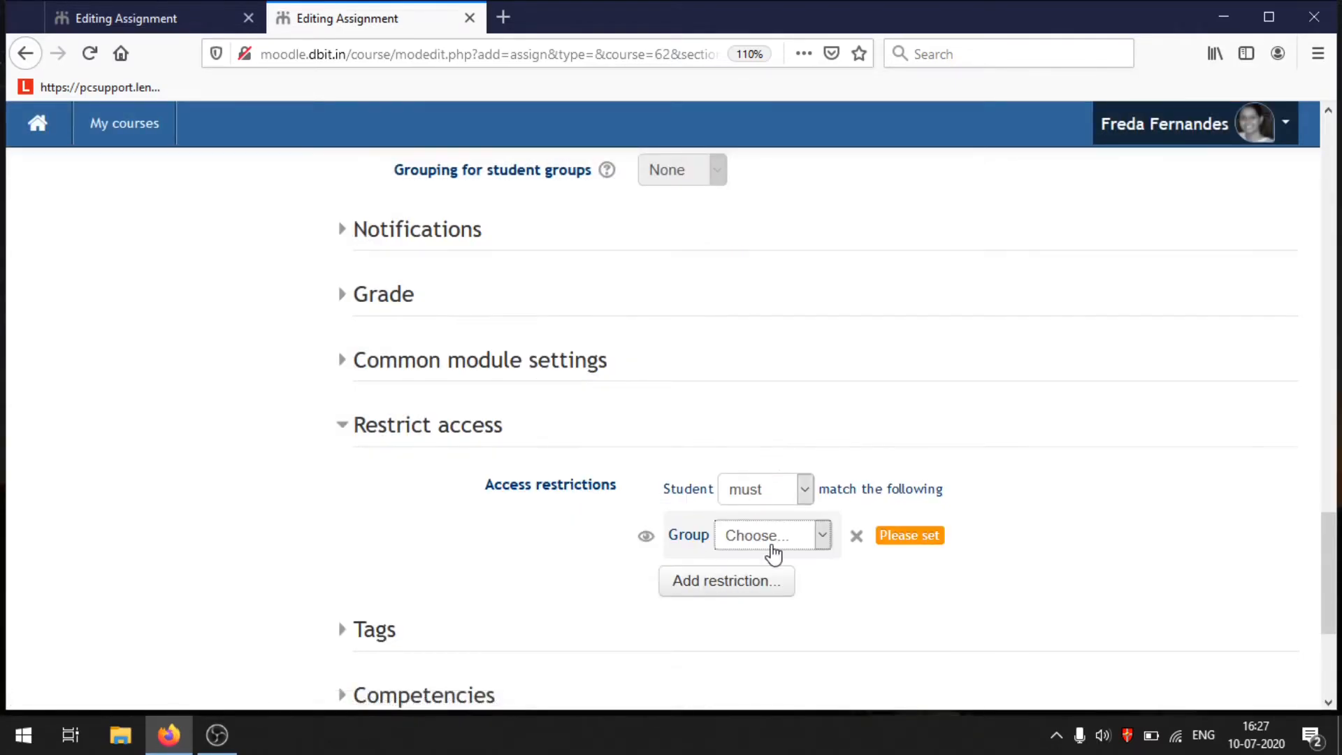
pyautogui.click(774, 552)
pyautogui.moveTo(827, 261); pyautogui.dragTo(836, 509)
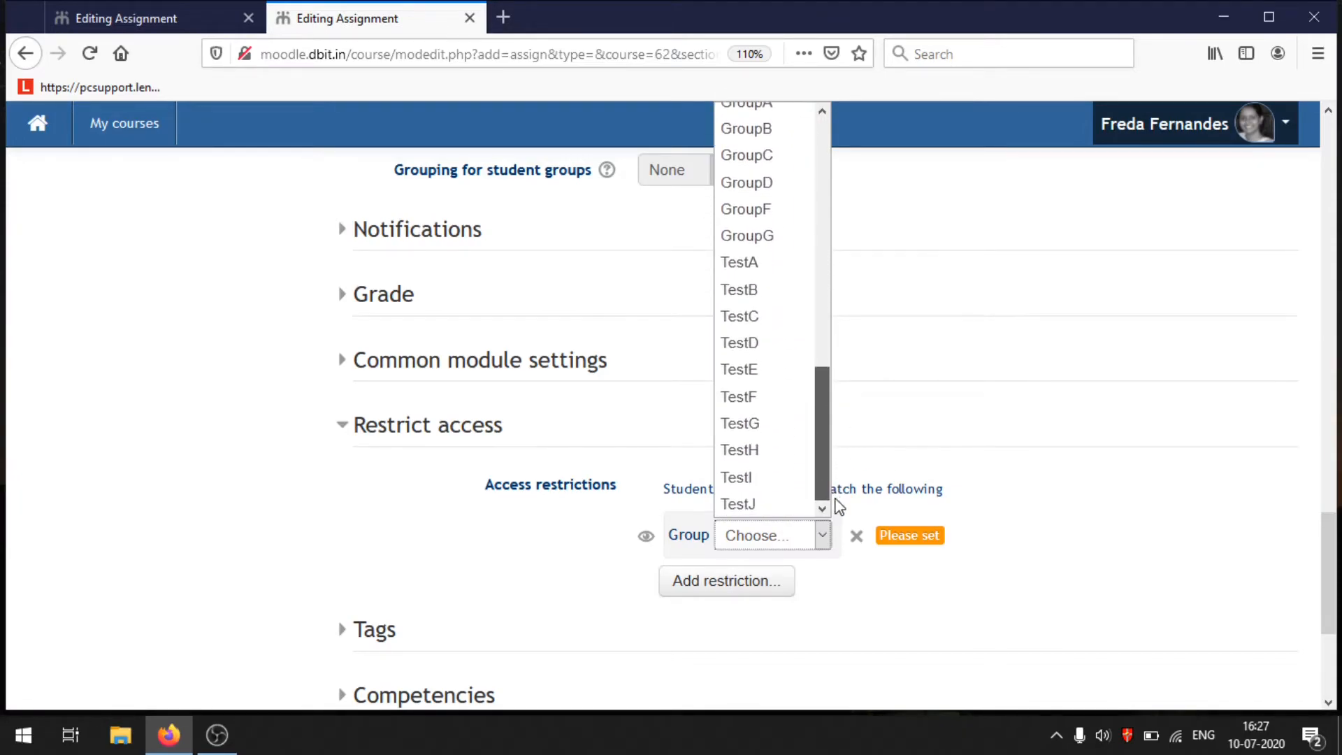
pyautogui.click(750, 263)
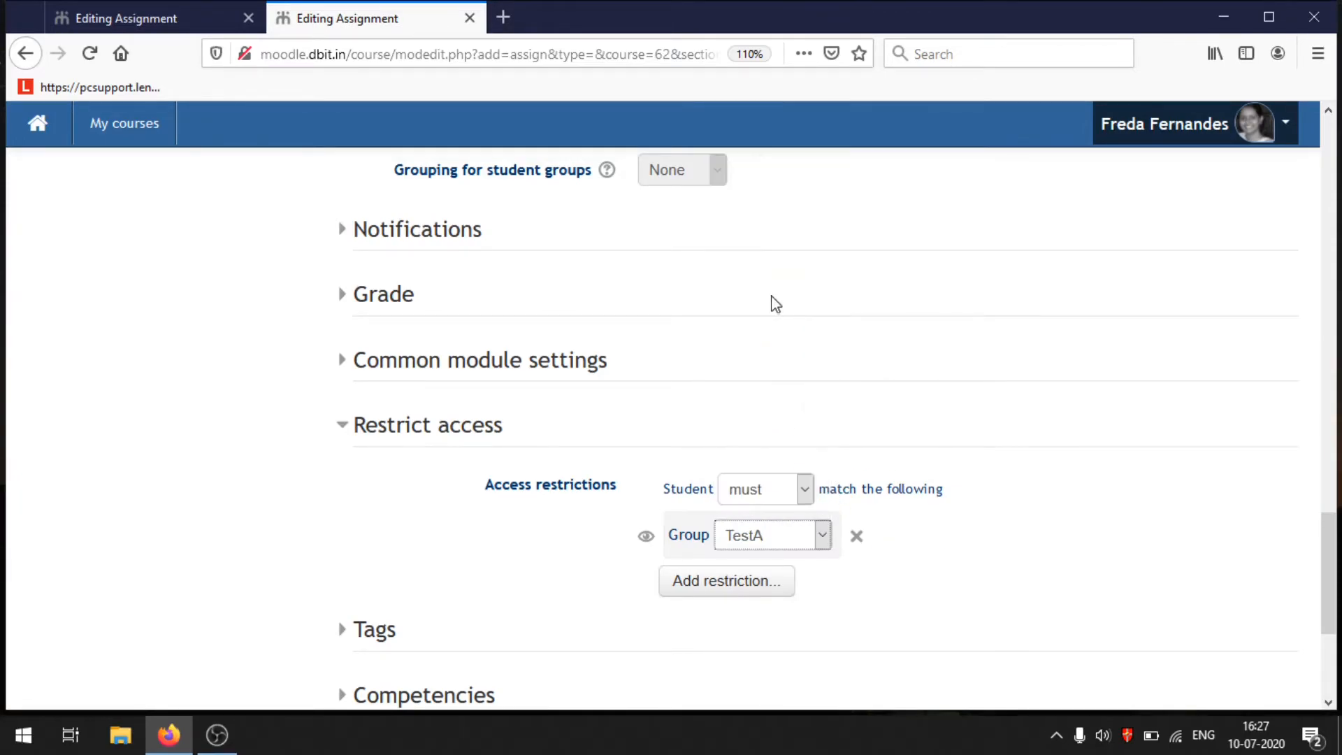
# Hide the assignment entirely from students outside TestA, then save it and return to the course.
pyautogui.click(646, 538)
pyautogui.scroll(-3, 795, 546)
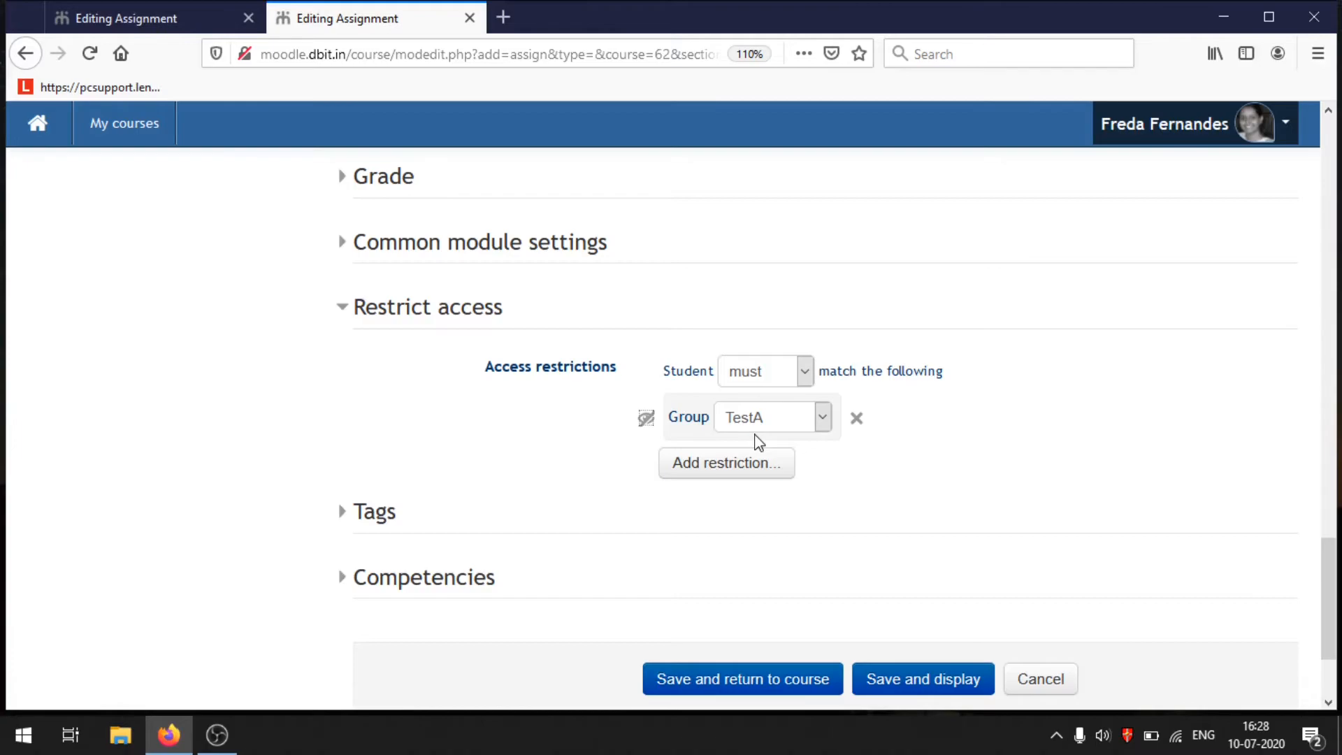
pyautogui.click(810, 686)
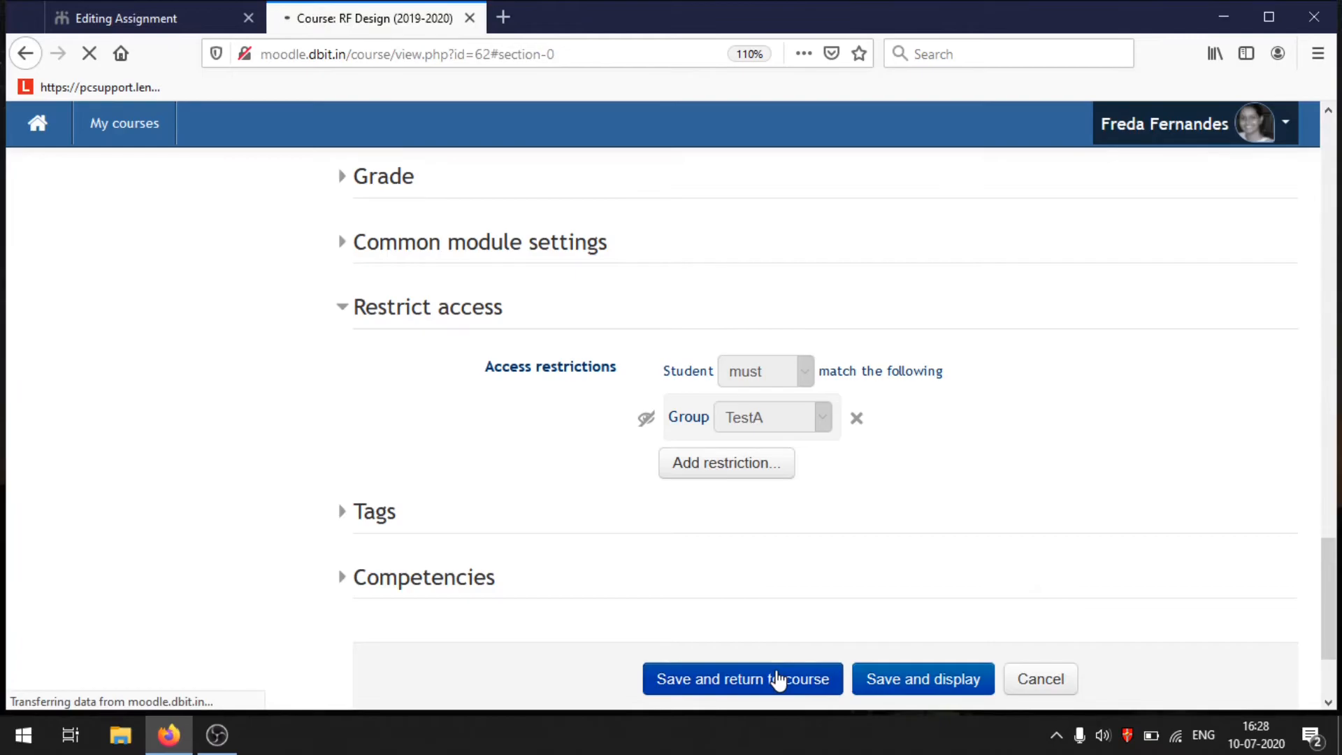
# Find the Group test assignment on the course page and check its access restriction.
pyautogui.scroll(-5, 646, 465)
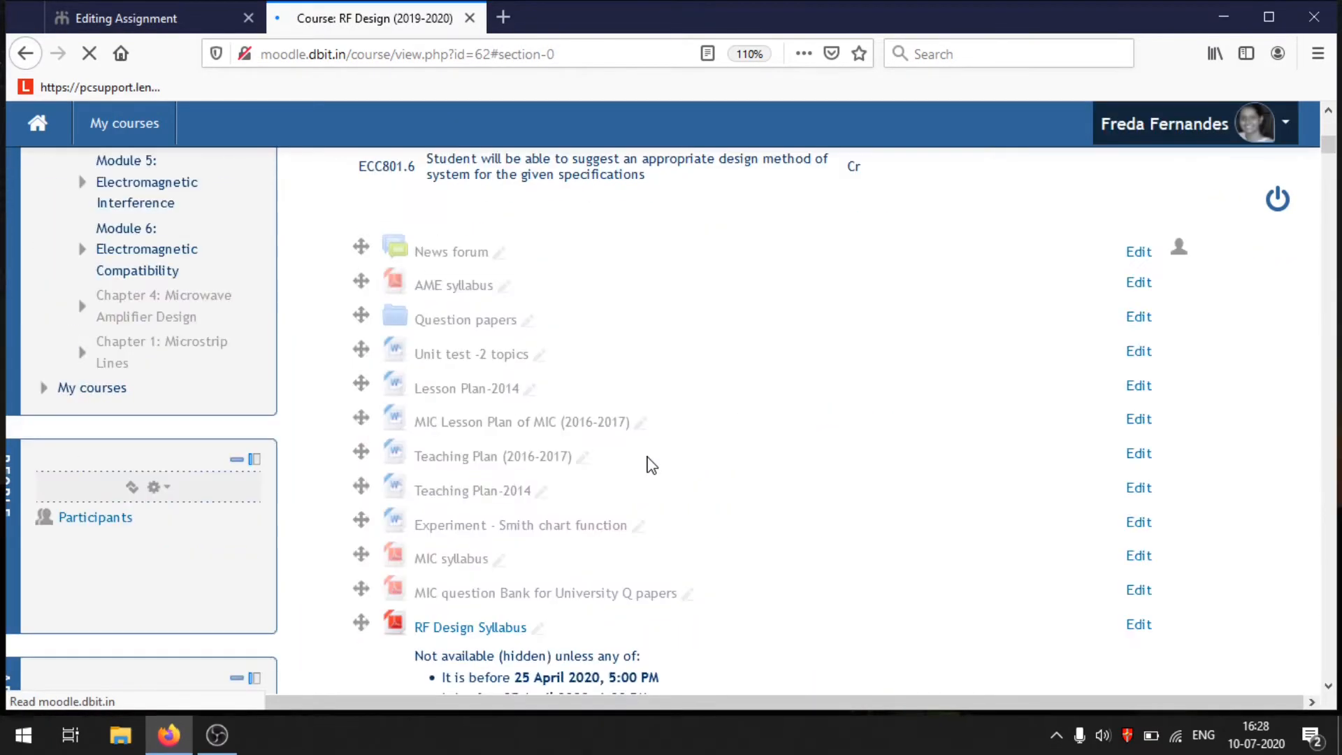
pyautogui.scroll(-10, 651, 464)
pyautogui.scroll(-7, 652, 456)
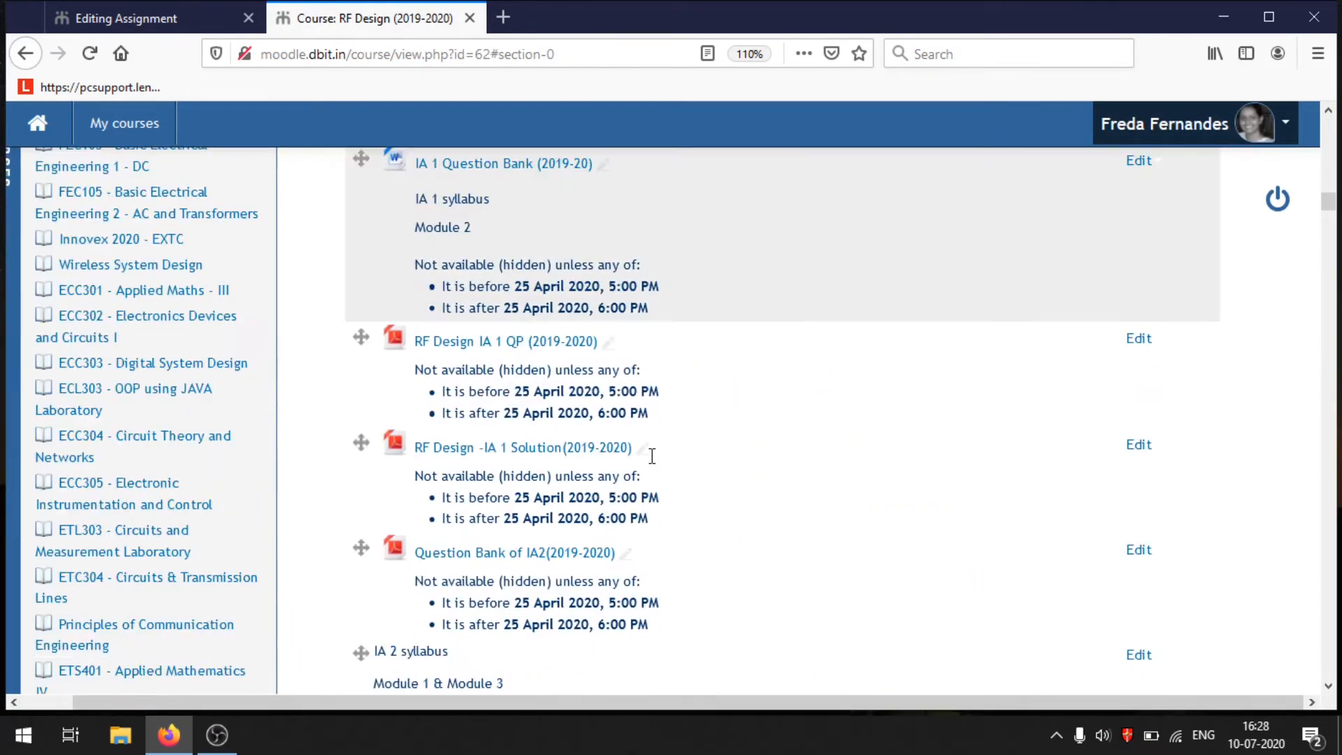
pyautogui.scroll(-10, 651, 456)
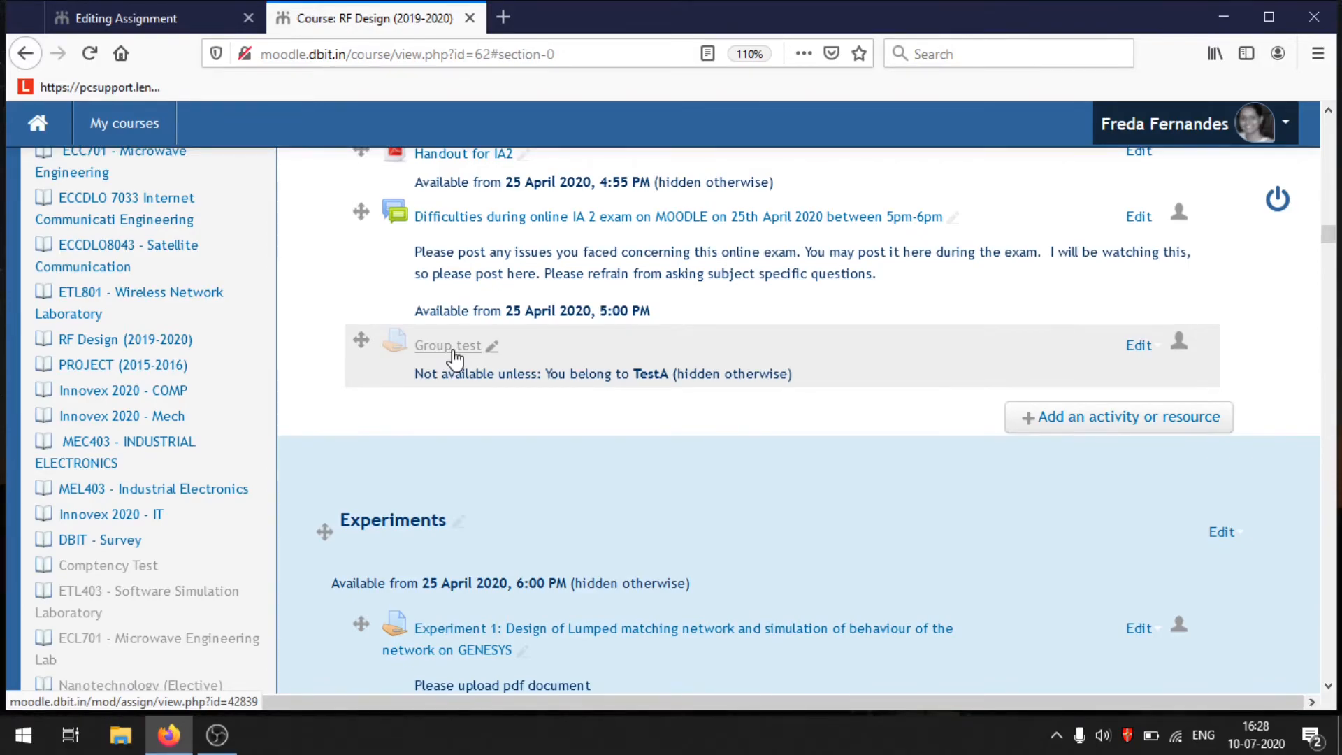
pyautogui.scroll(7, 423, 362)
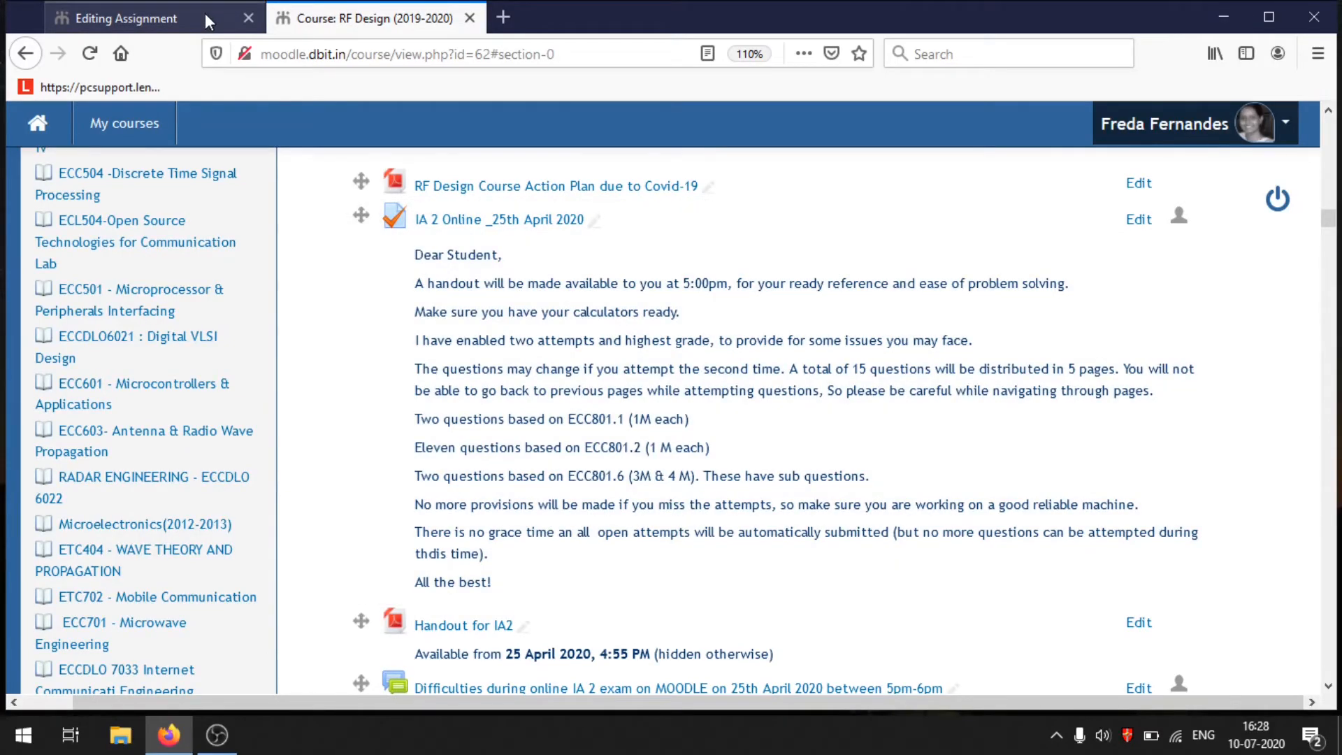
# Switch to the open EMI & EMC Assignment page and go to the RFDesign participants list.
pyautogui.click(206, 19)
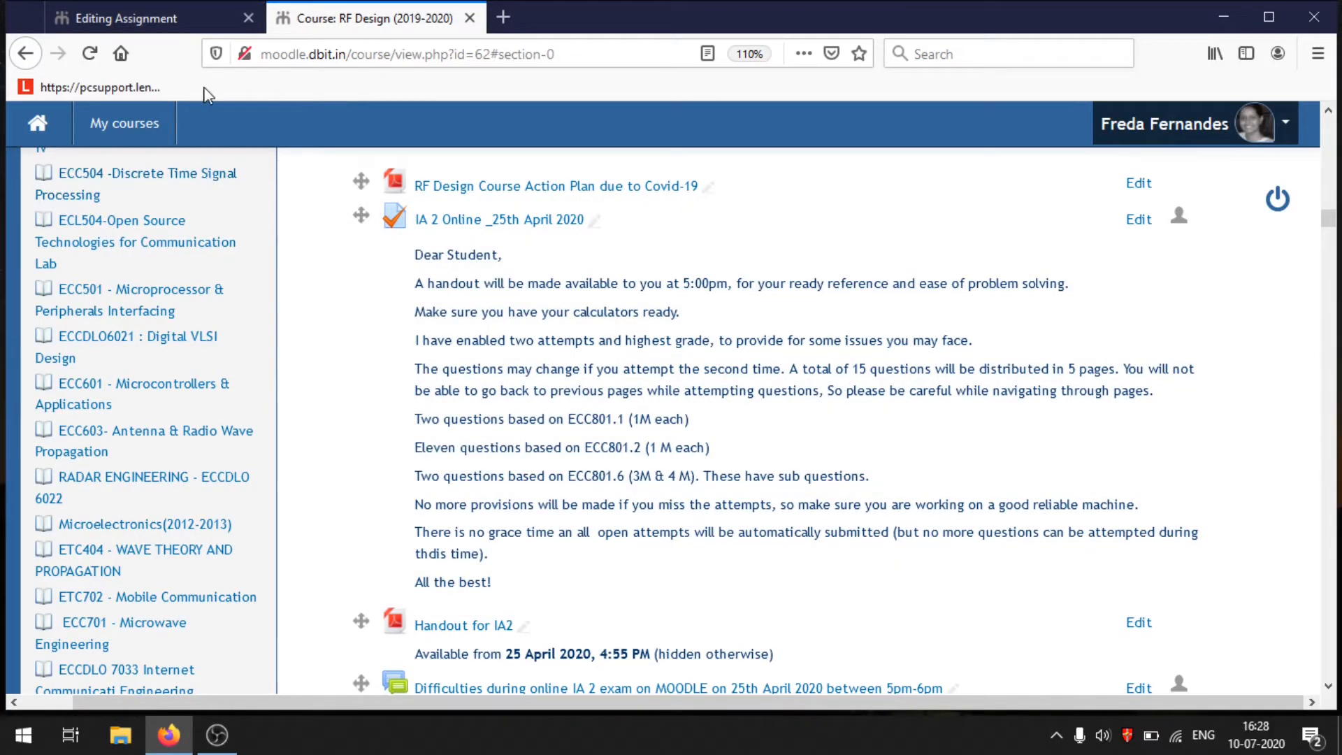
pyautogui.scroll(5, 247, 263)
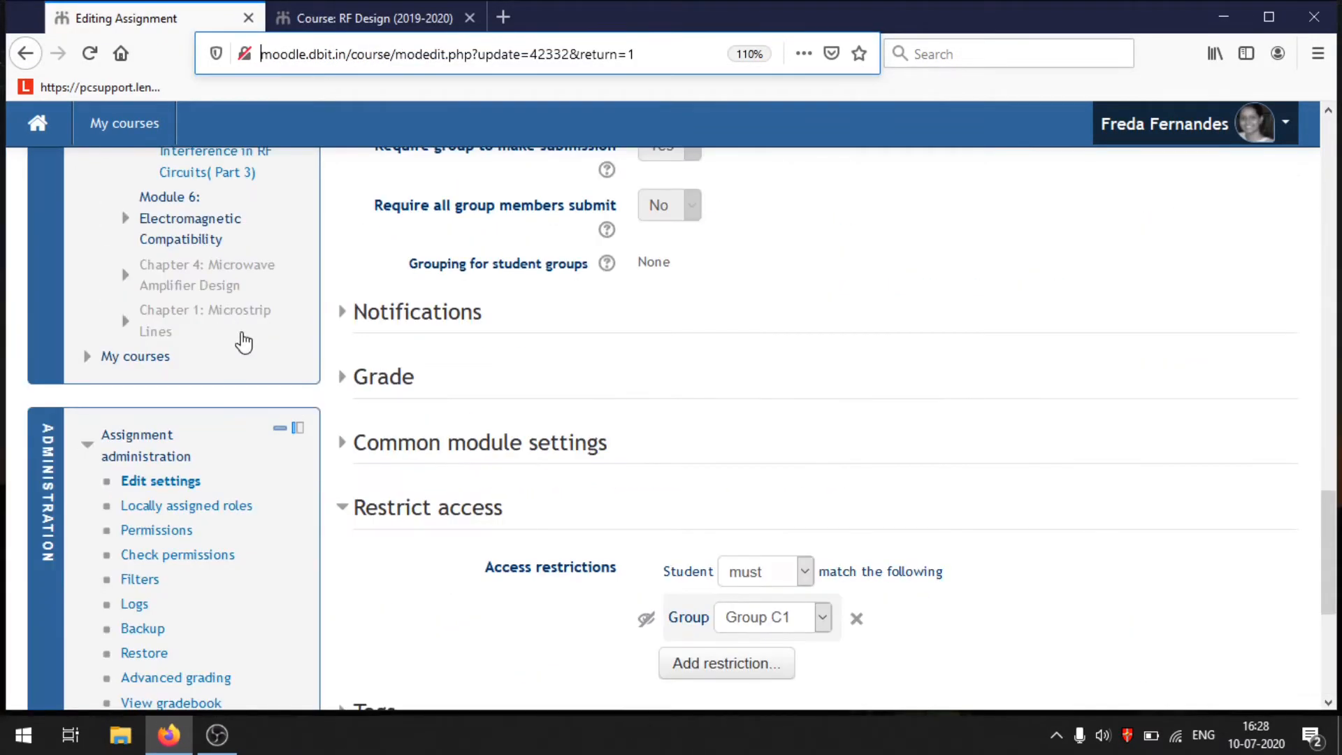
pyautogui.scroll(-2, 210, 370)
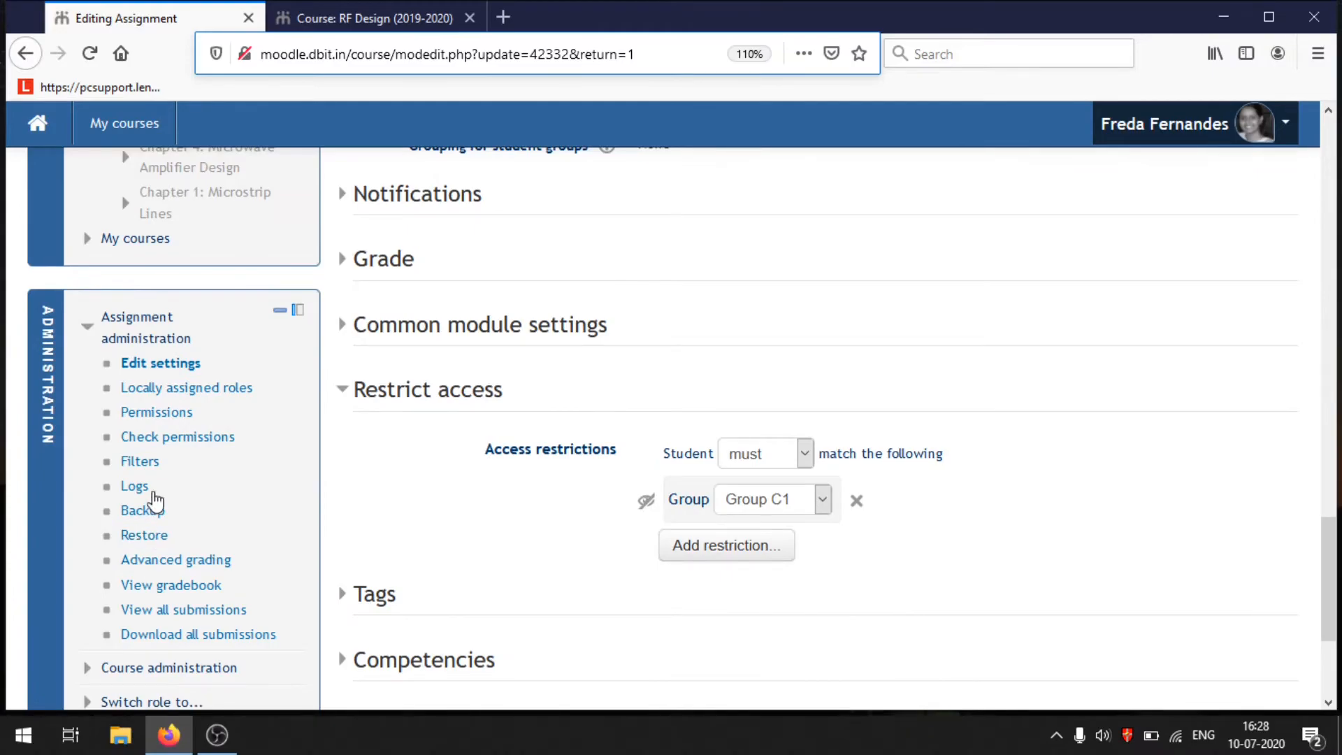
pyautogui.scroll(-3, 155, 498)
pyautogui.scroll(8, 158, 489)
pyautogui.scroll(12, 157, 486)
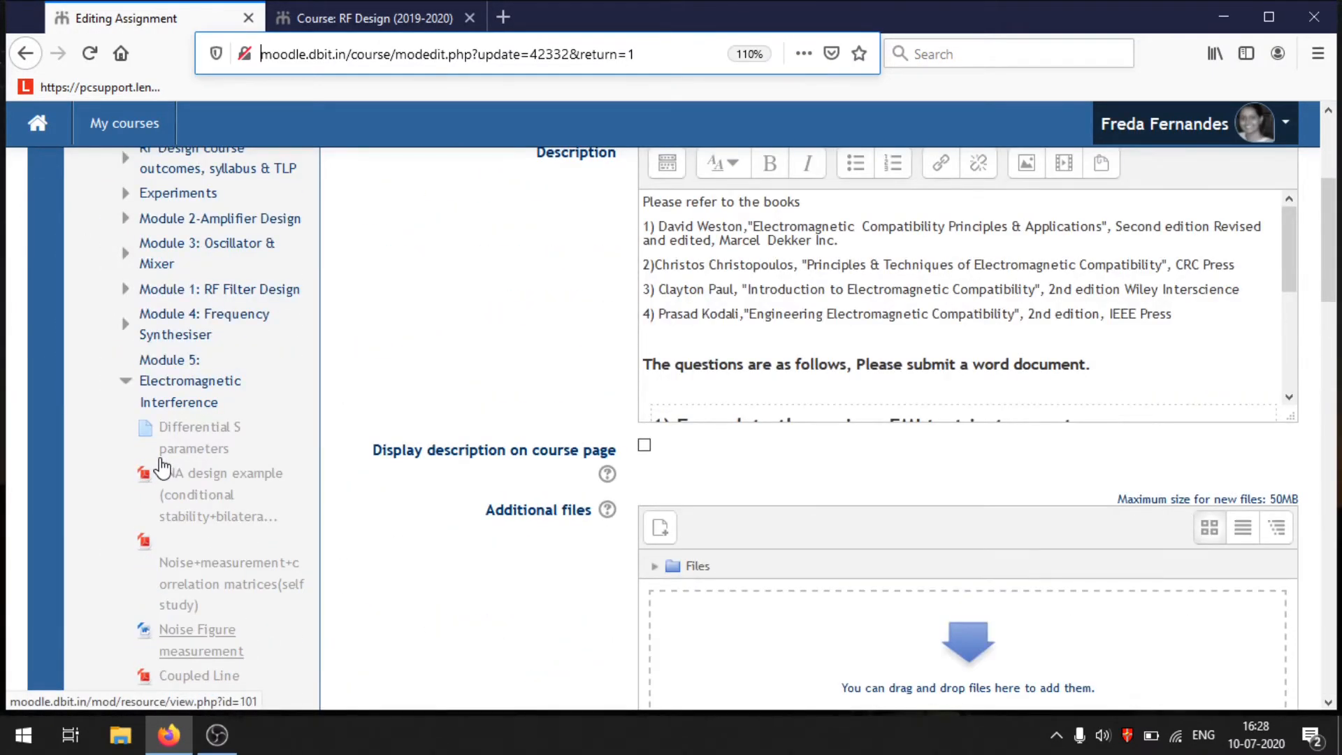
pyautogui.scroll(-20, 162, 467)
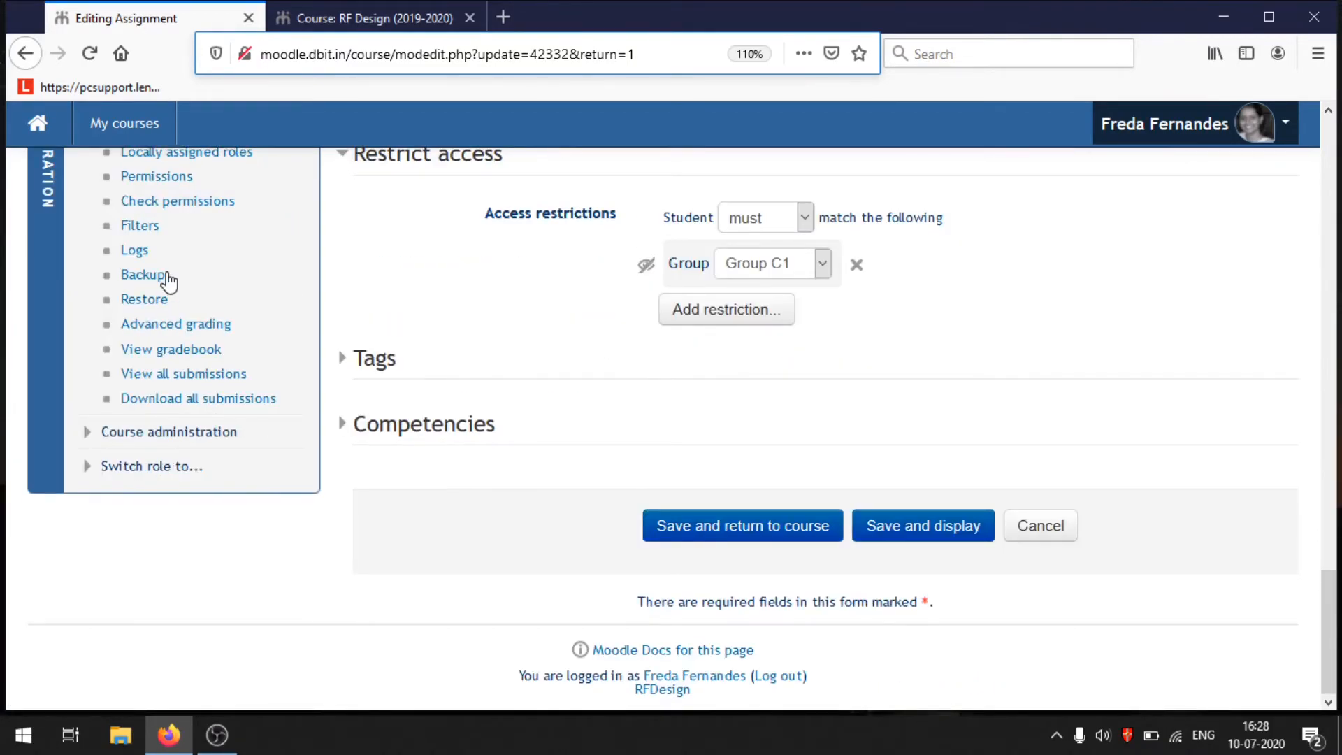
pyautogui.scroll(3, 168, 282)
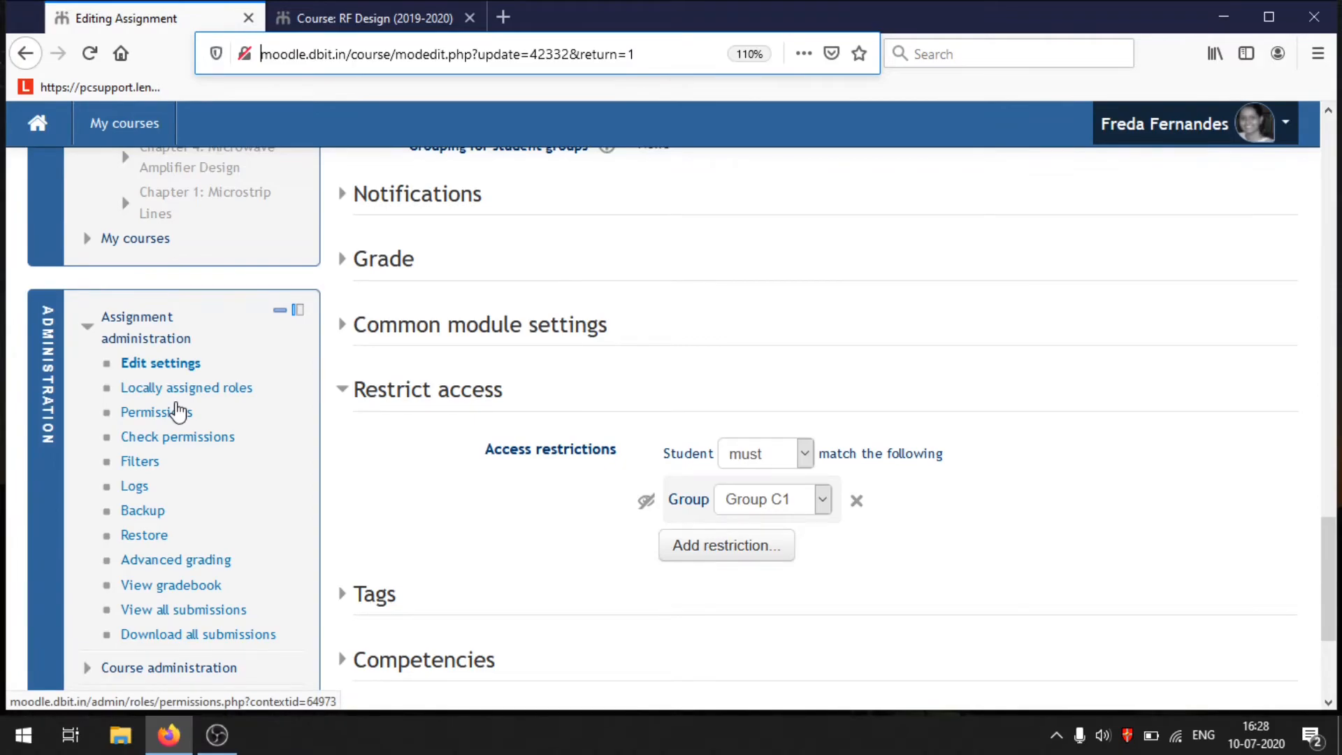
pyautogui.scroll(5, 218, 301)
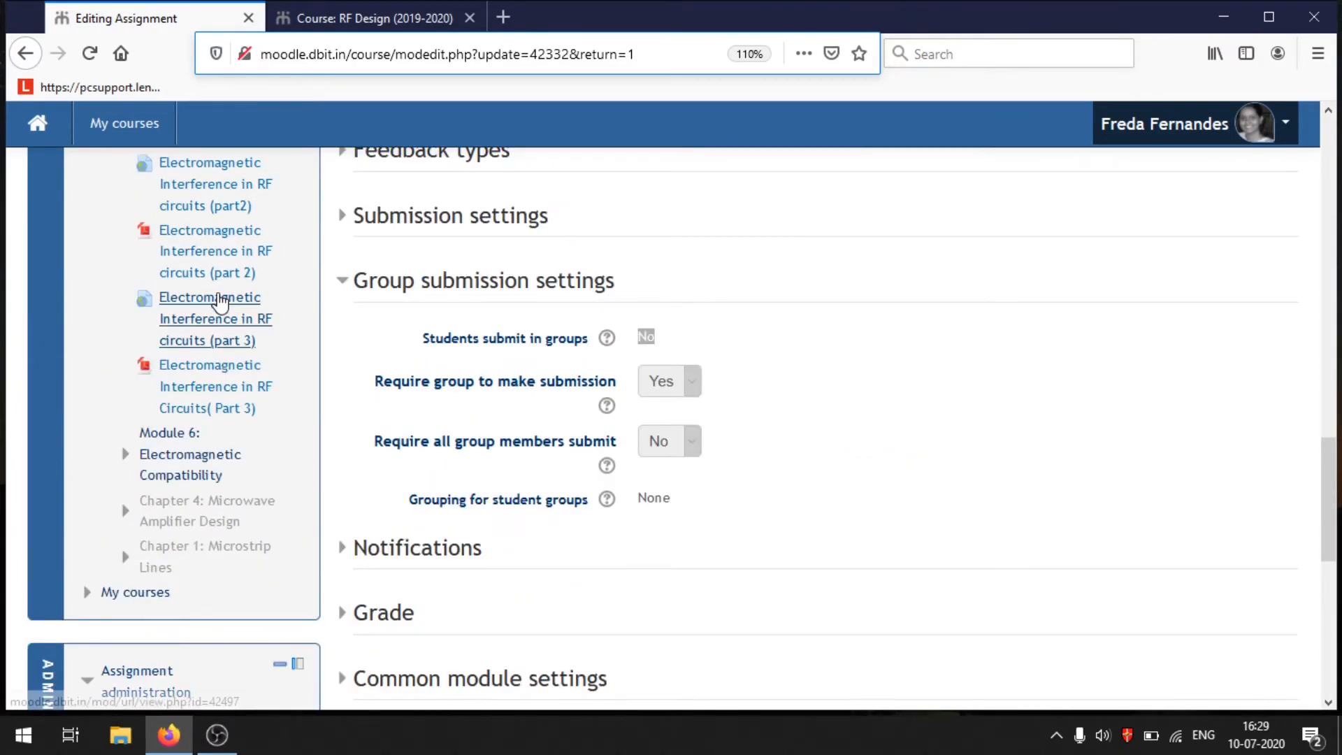
pyautogui.scroll(15, 218, 301)
pyautogui.click(195, 364)
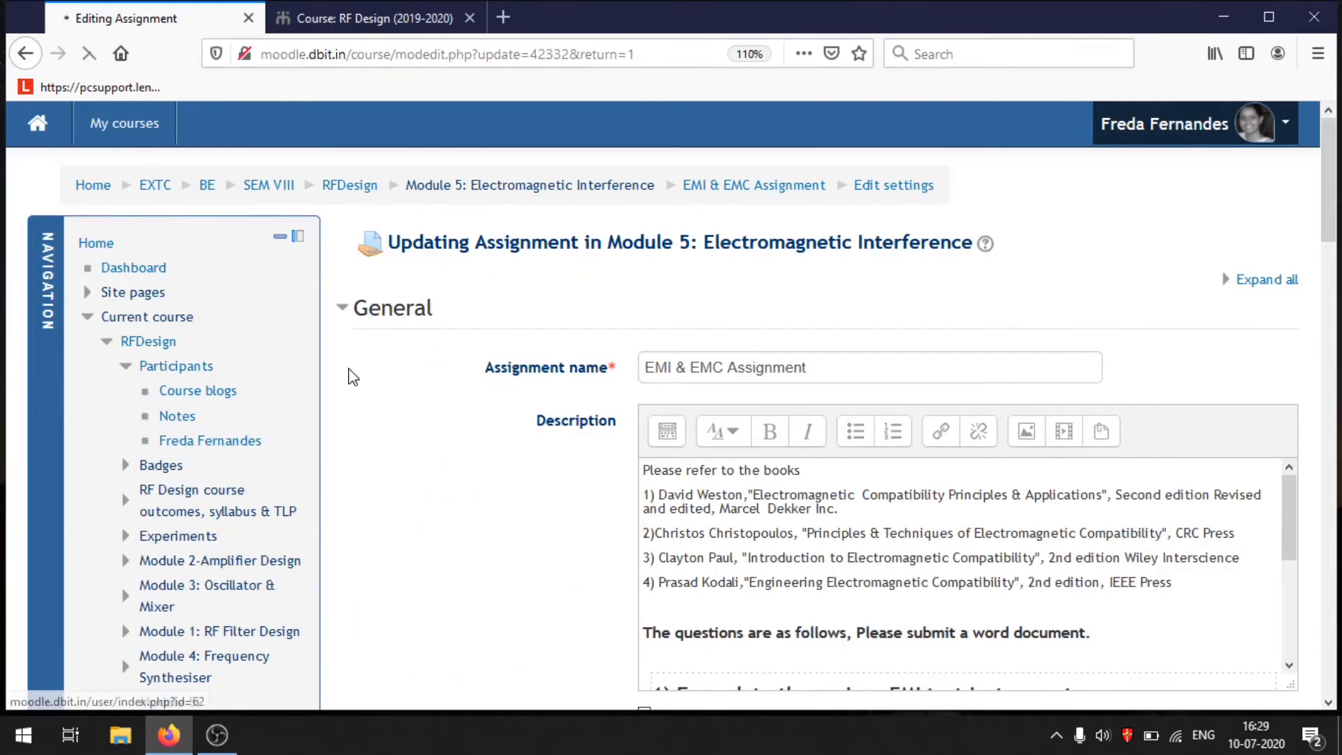
# Open the RFDesign groups page from the course's user administration and show the members of TestA.
pyautogui.scroll(-6, 335, 388)
pyautogui.scroll(-5, 320, 390)
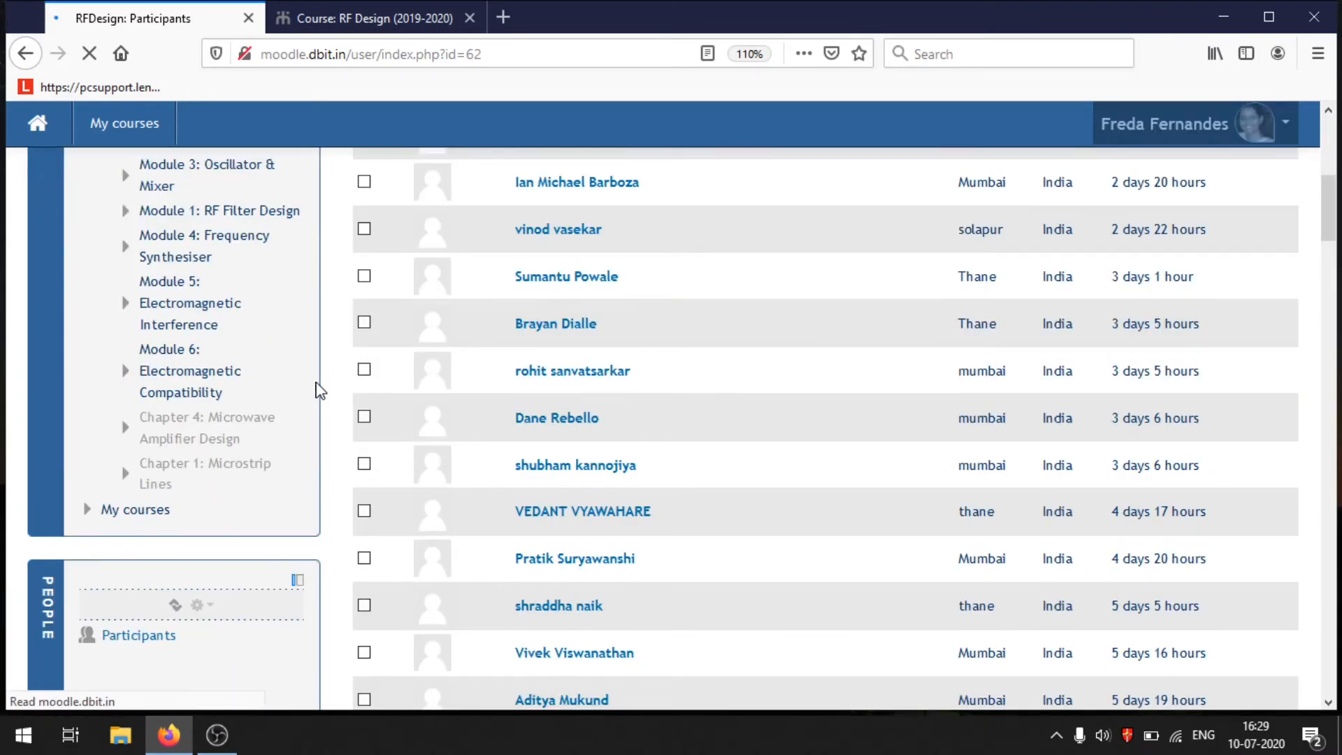
pyautogui.scroll(-6, 320, 390)
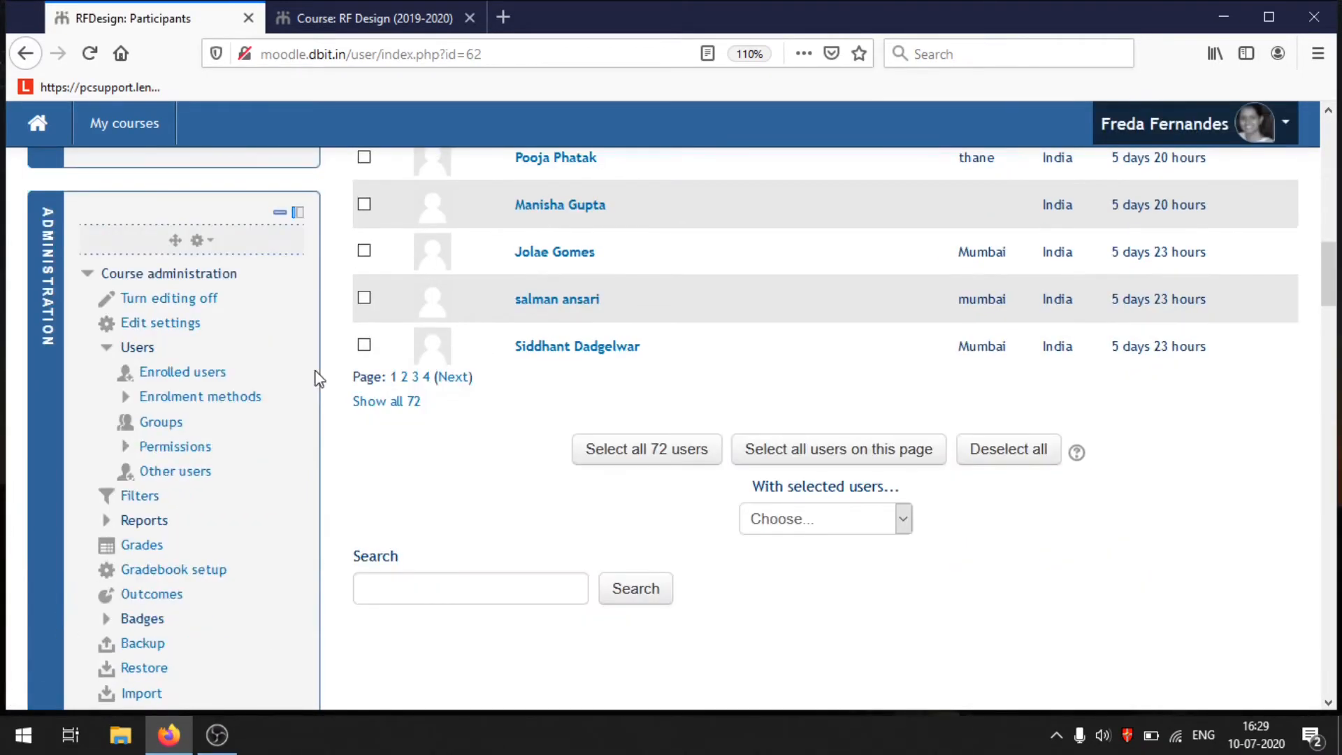
pyautogui.click(166, 422)
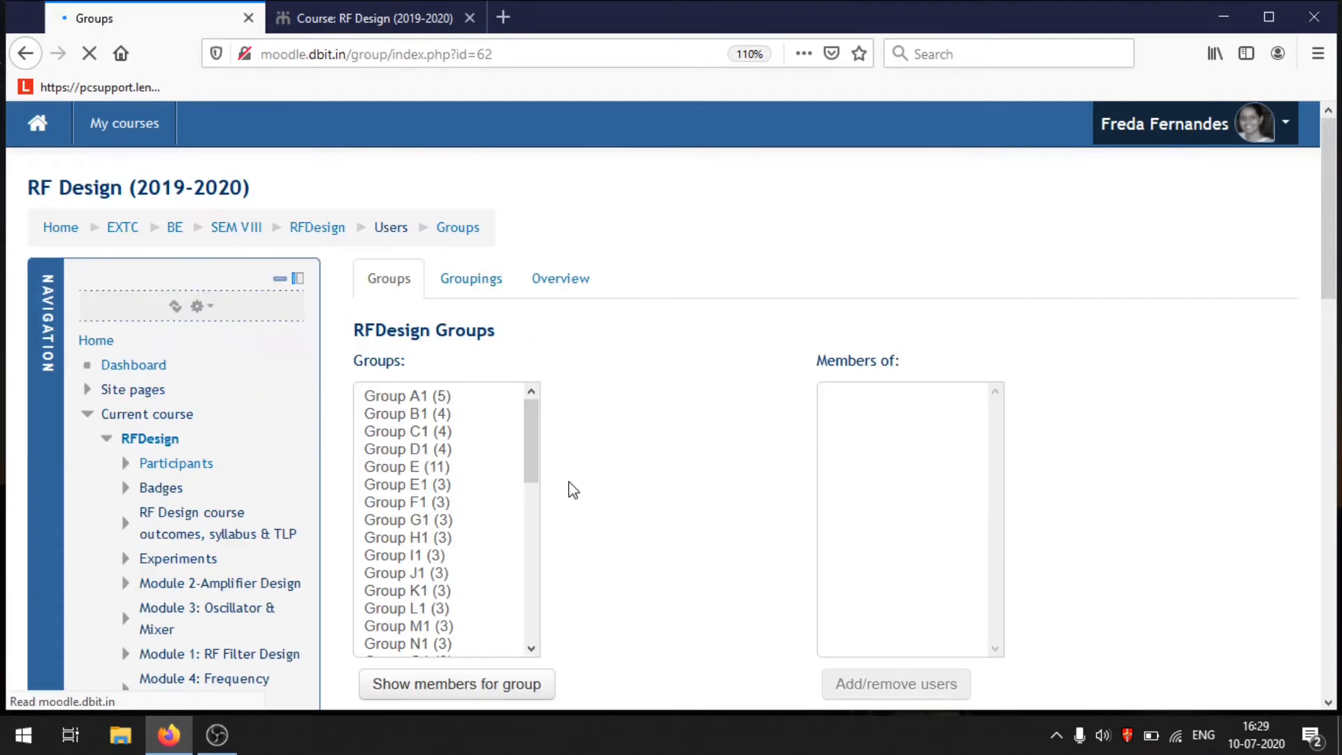
pyautogui.scroll(-8, 517, 629)
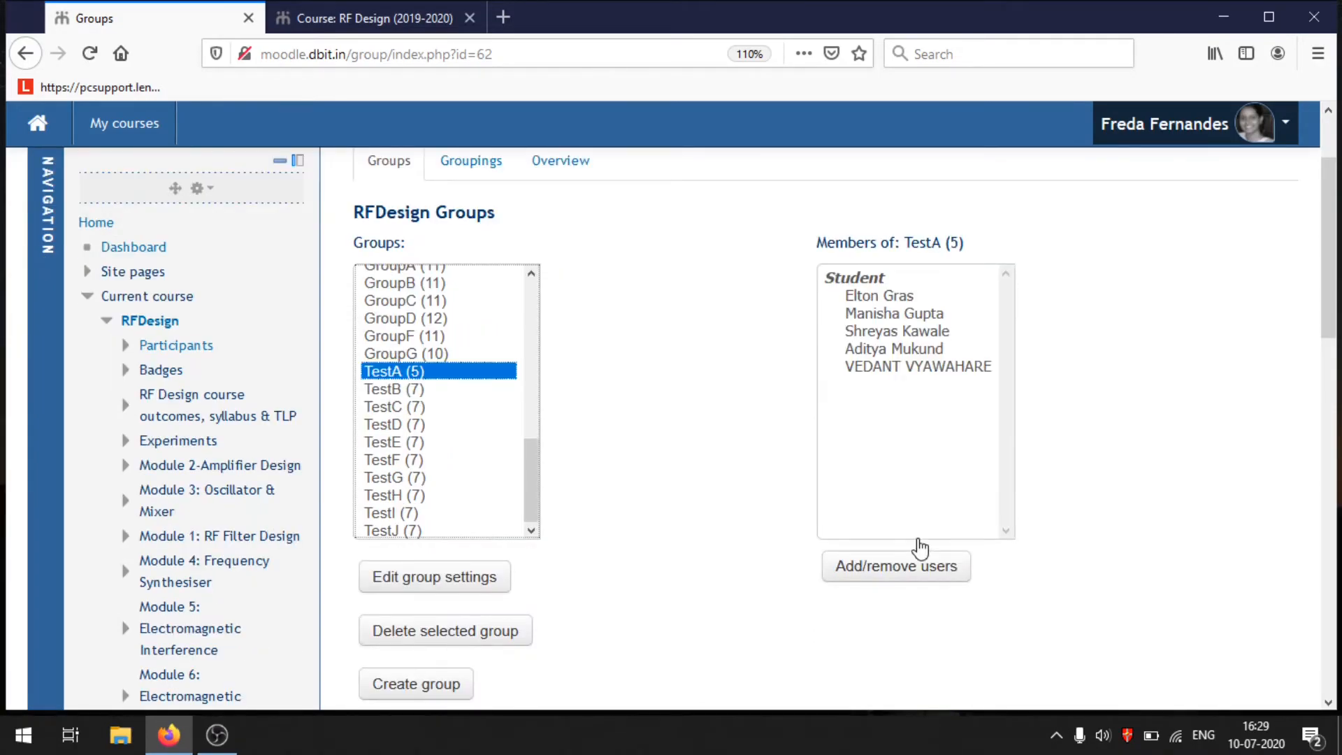
# Add the teacher to the TestA group from the potential members.
pyautogui.click(865, 572)
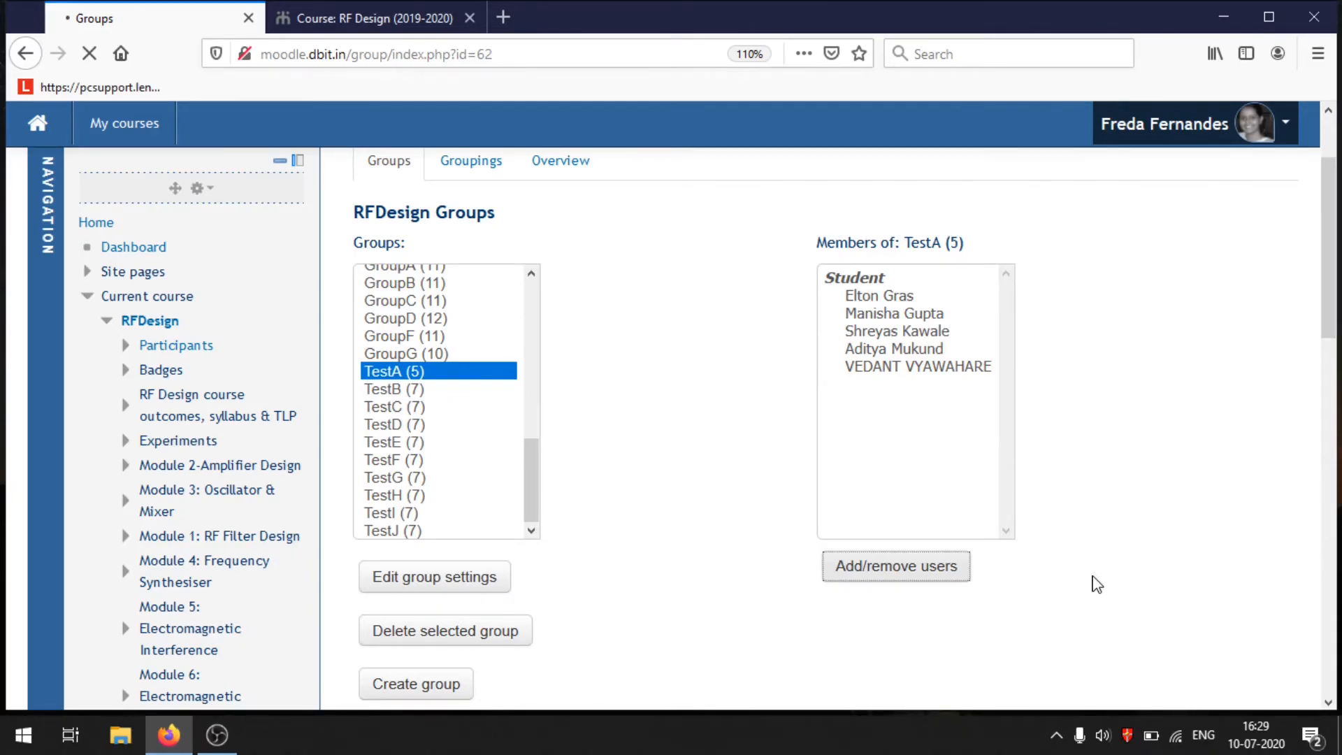
pyautogui.scroll(-8, 1077, 461)
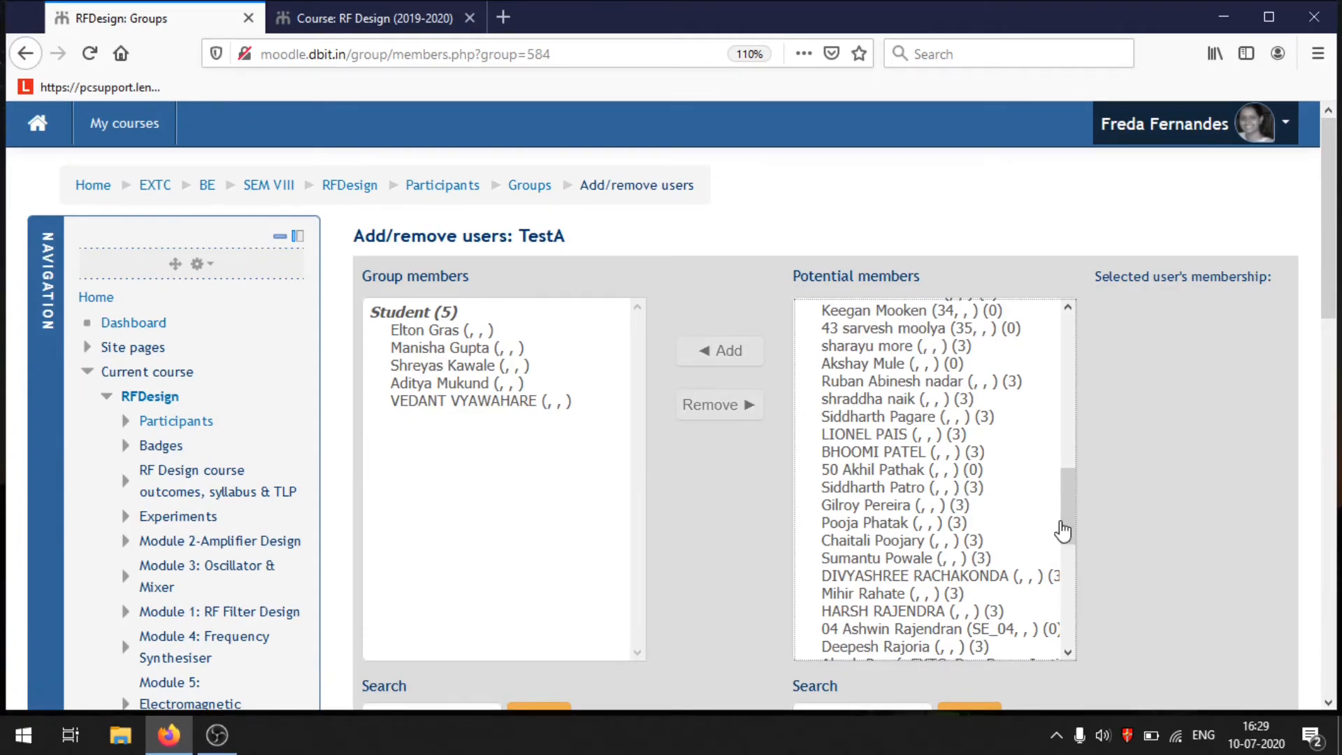
pyautogui.scroll(-5, 909, 638)
pyautogui.doubleClick(909, 636)
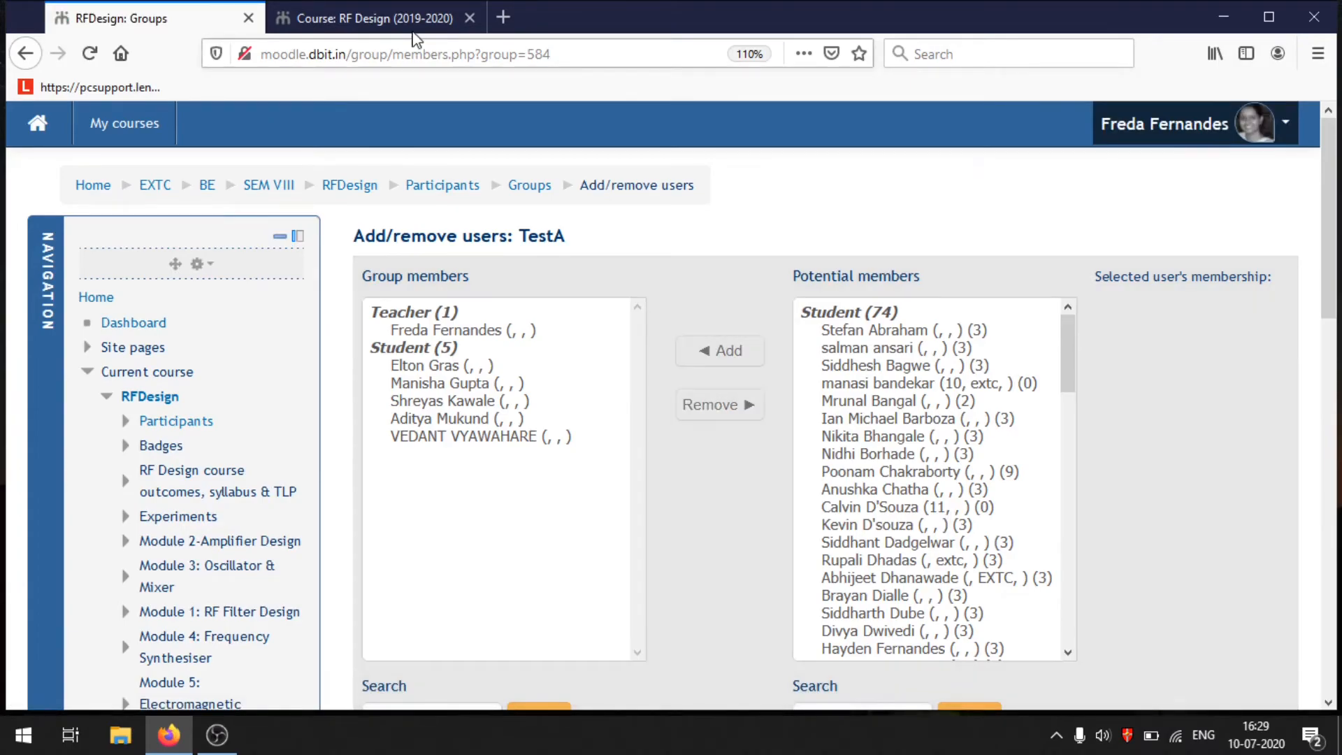
# Reload the RF Design course page, switch to the Student role, and view the Group test assignment's submission page.
pyautogui.click(412, 32)
pyautogui.click(90, 54)
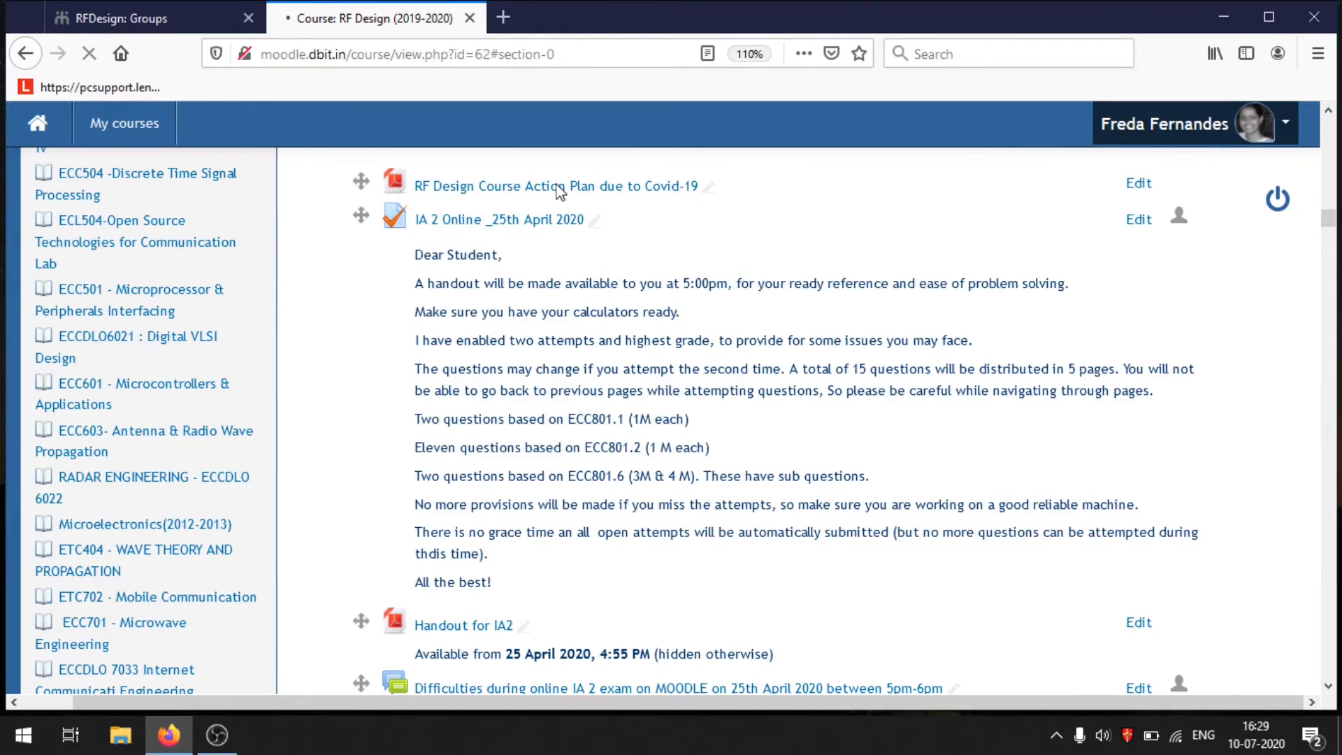
pyautogui.scroll(-5, 560, 294)
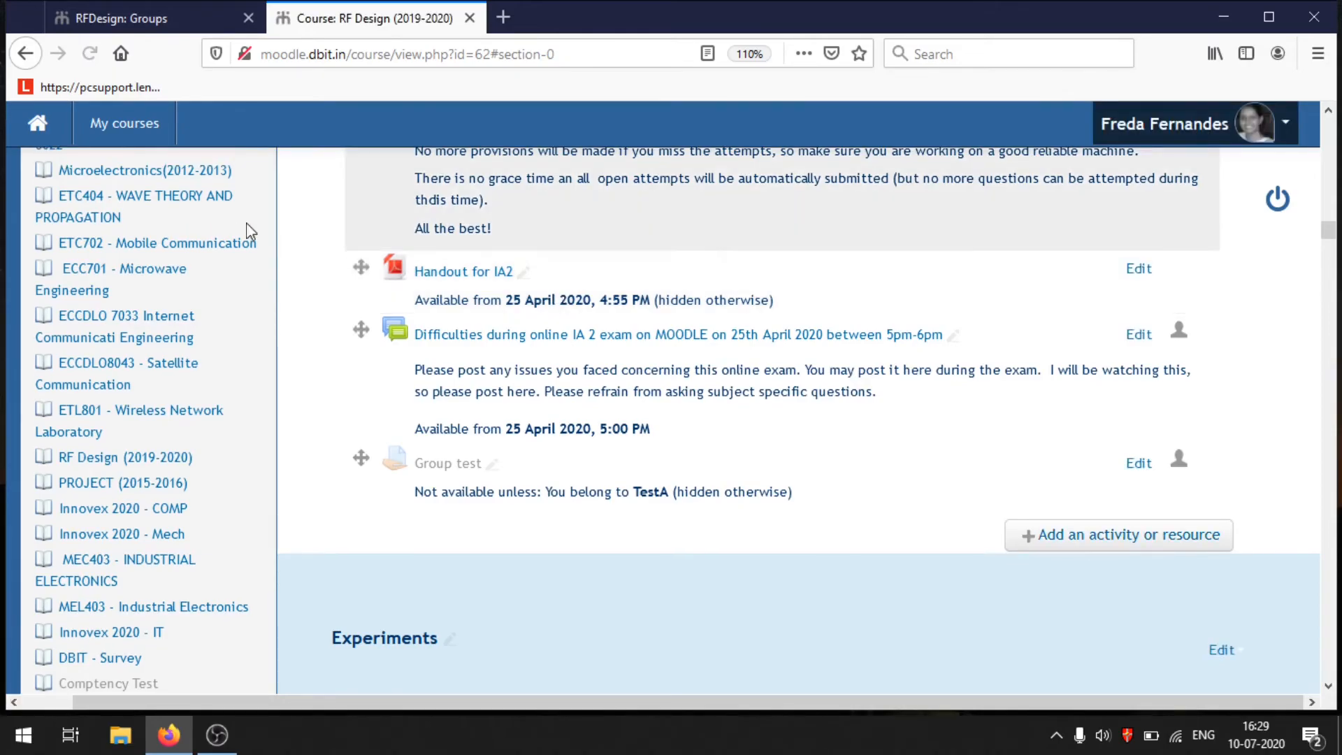
pyautogui.scroll(-10, 245, 242)
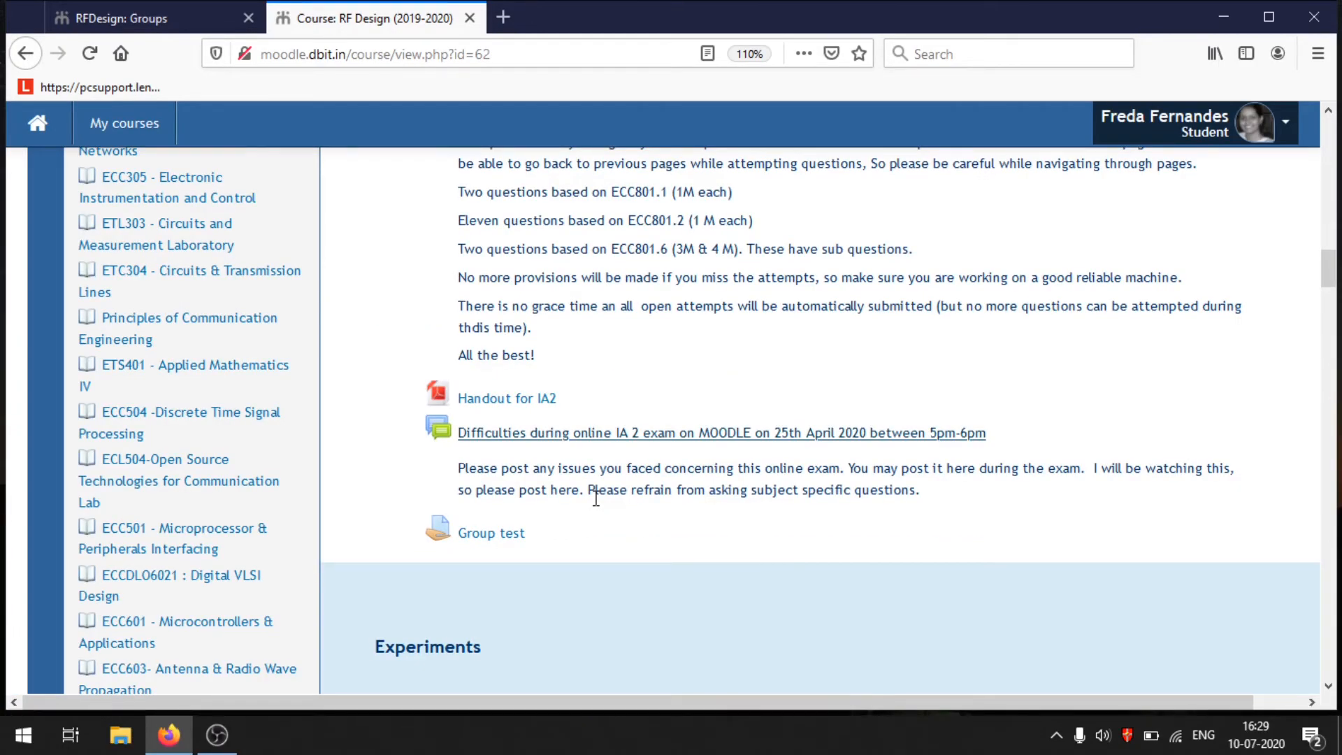
pyautogui.click(492, 533)
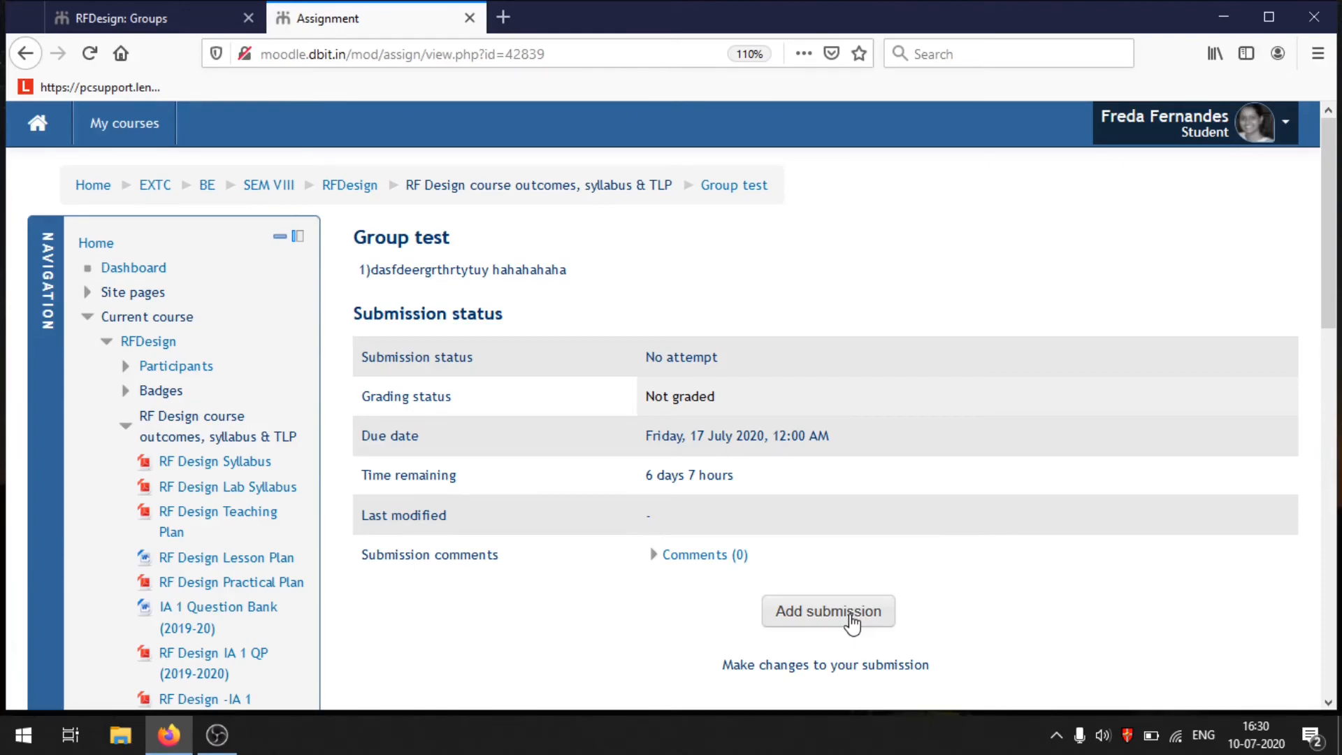
pyautogui.scroll(-10, 851, 623)
# Return to the normal role and remove the teacher from the TestA group's members.
pyautogui.click(1283, 122)
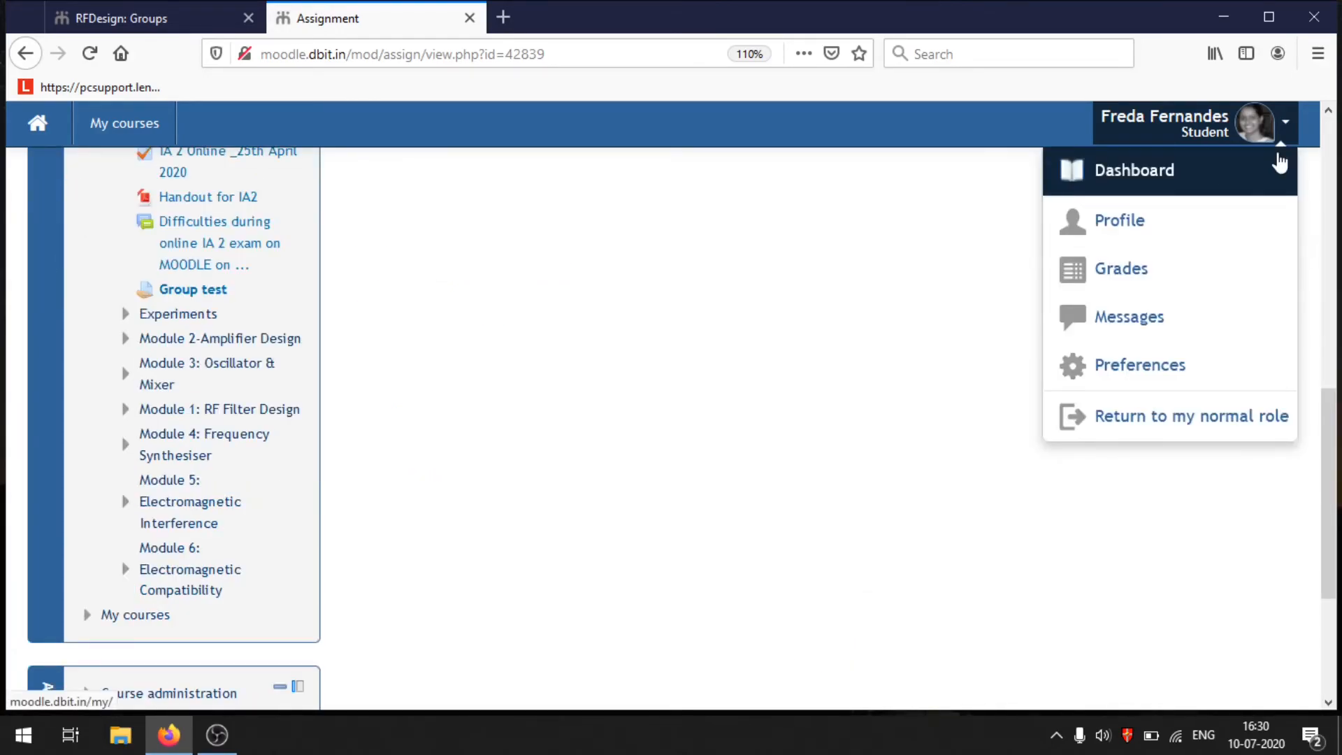
pyautogui.click(163, 22)
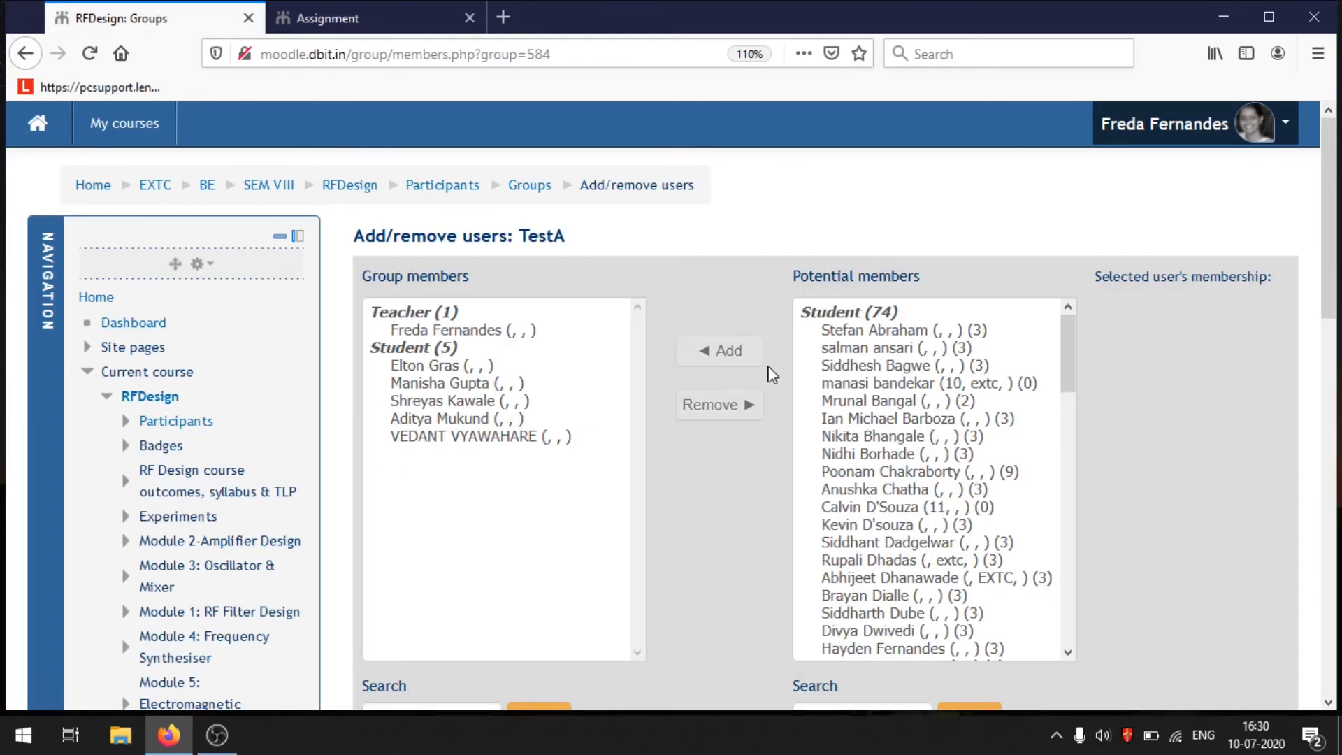
pyautogui.click(461, 335)
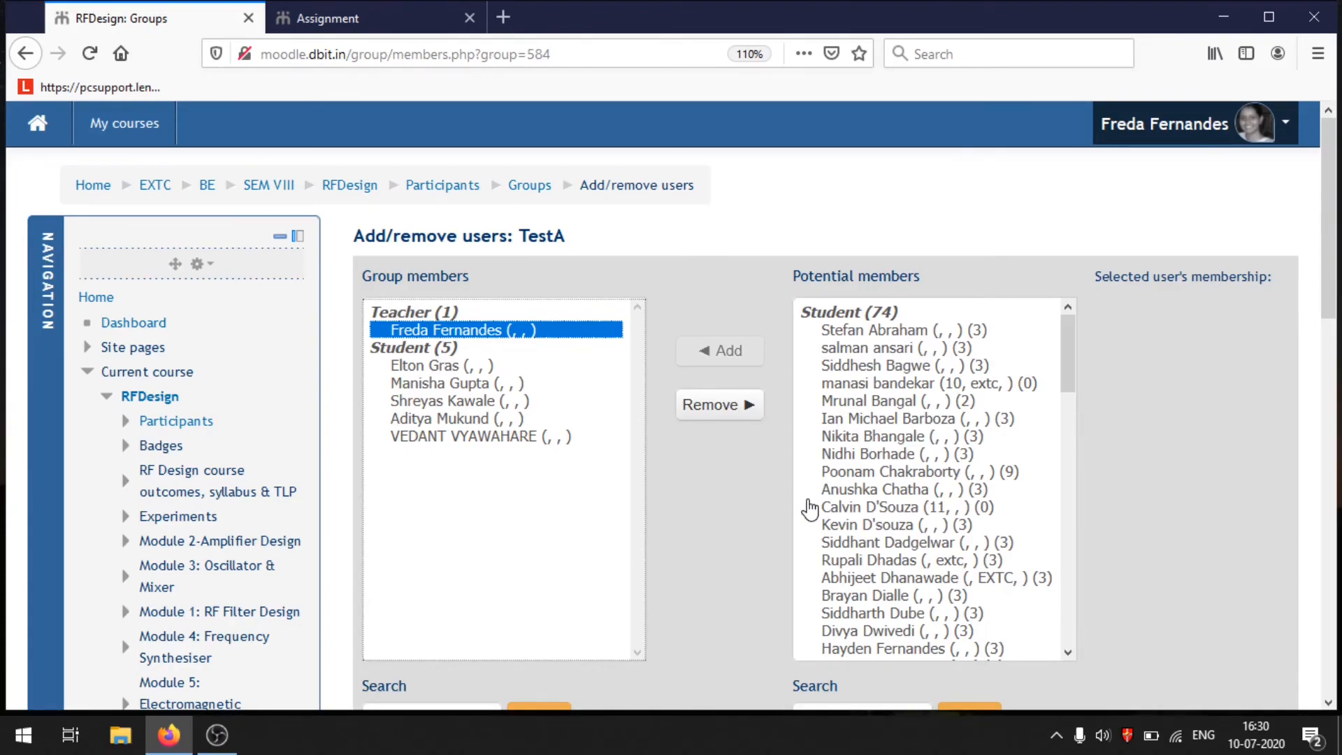
# Refresh the assignment page, go back to the RF Design course, and switch to the Student role to look for the Group test assignment.
pyautogui.hotkey('ctrl', 'Tab')
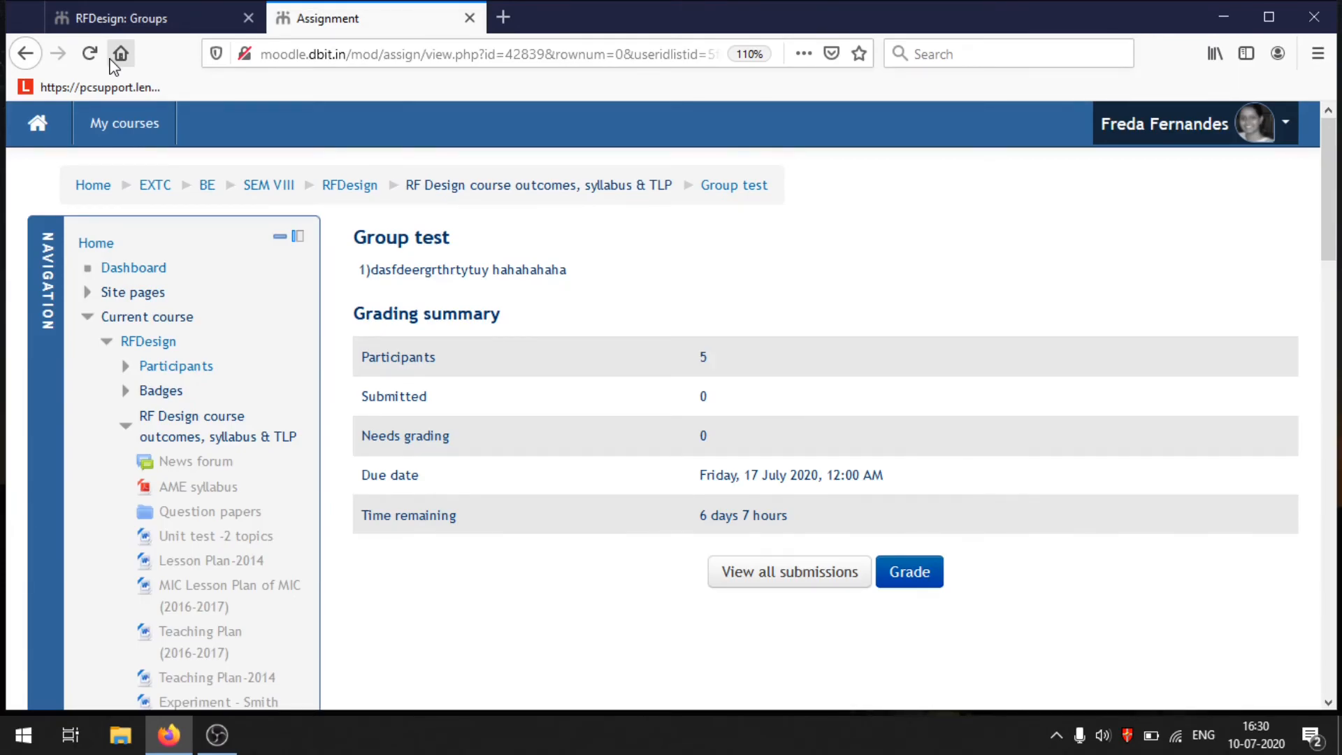
pyautogui.hotkey('ctrl', 'Tab')
pyautogui.hotkey('ctrl', 'Tab')
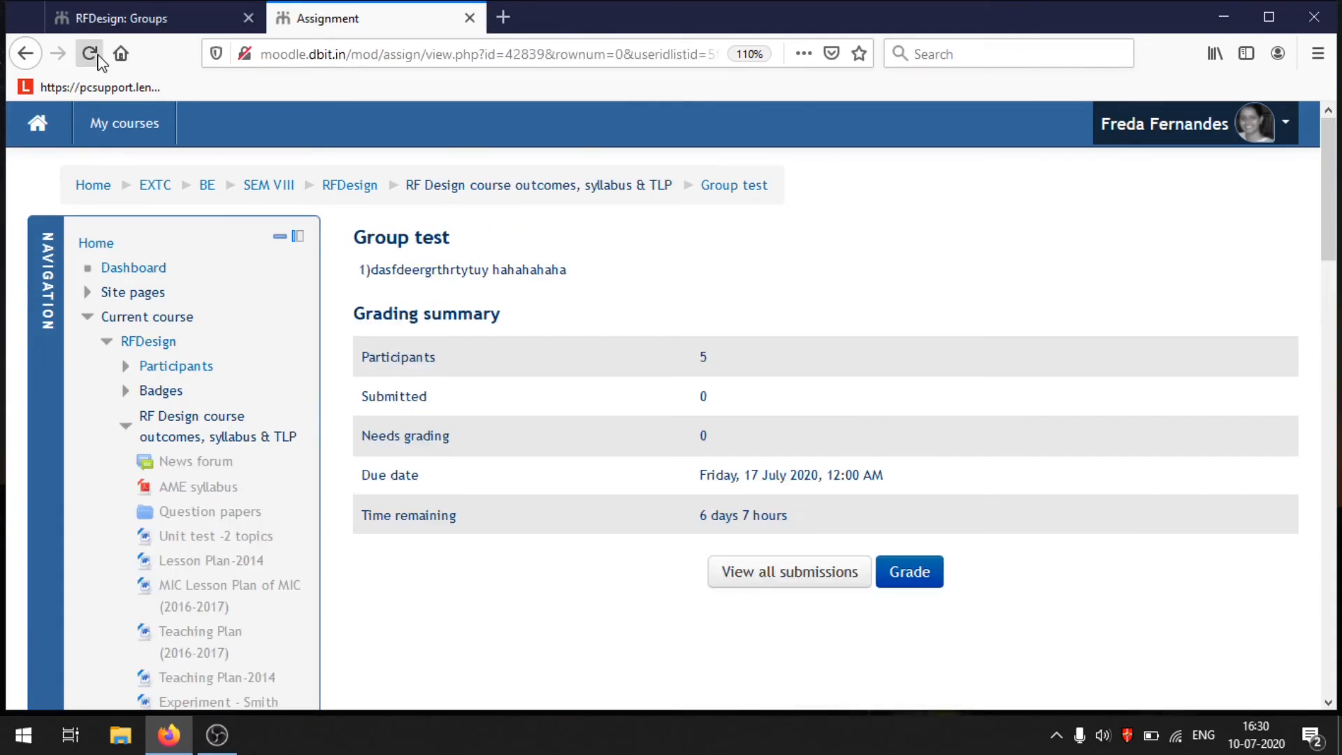
pyautogui.click(92, 56)
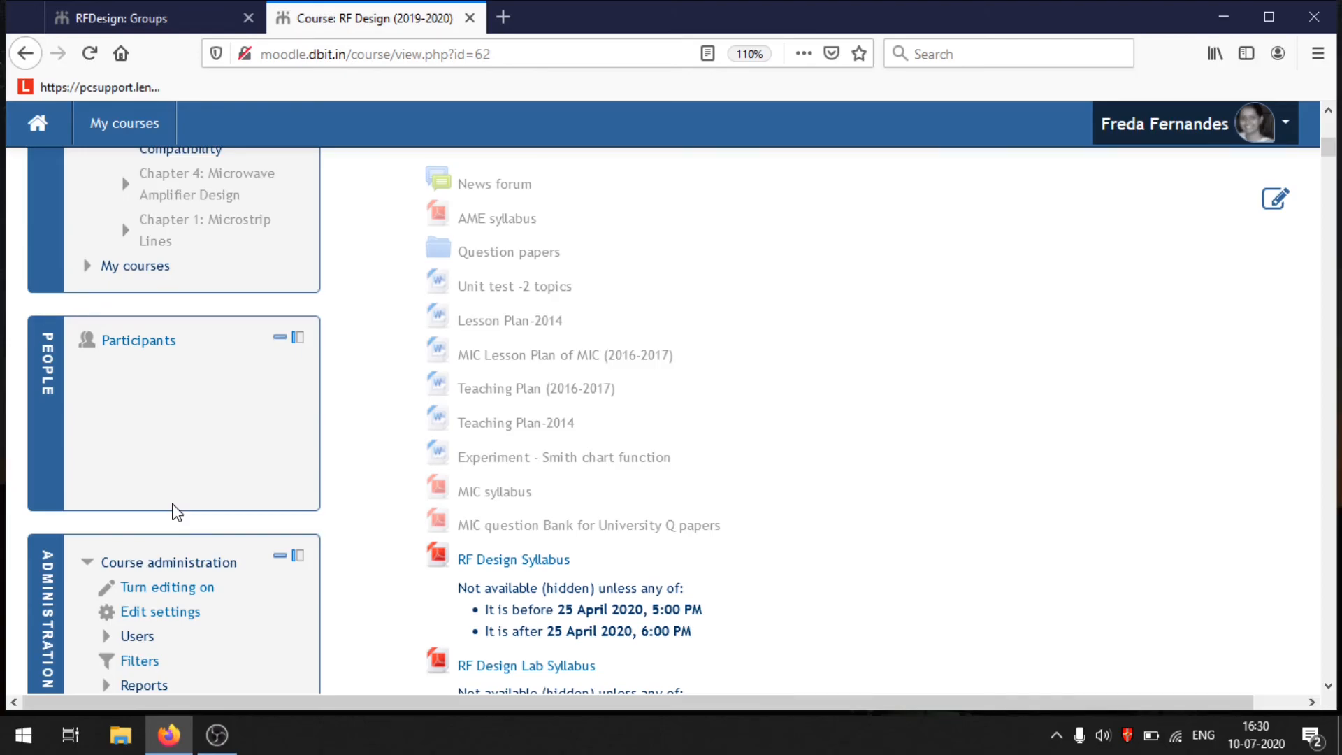
pyautogui.scroll(-5, 175, 559)
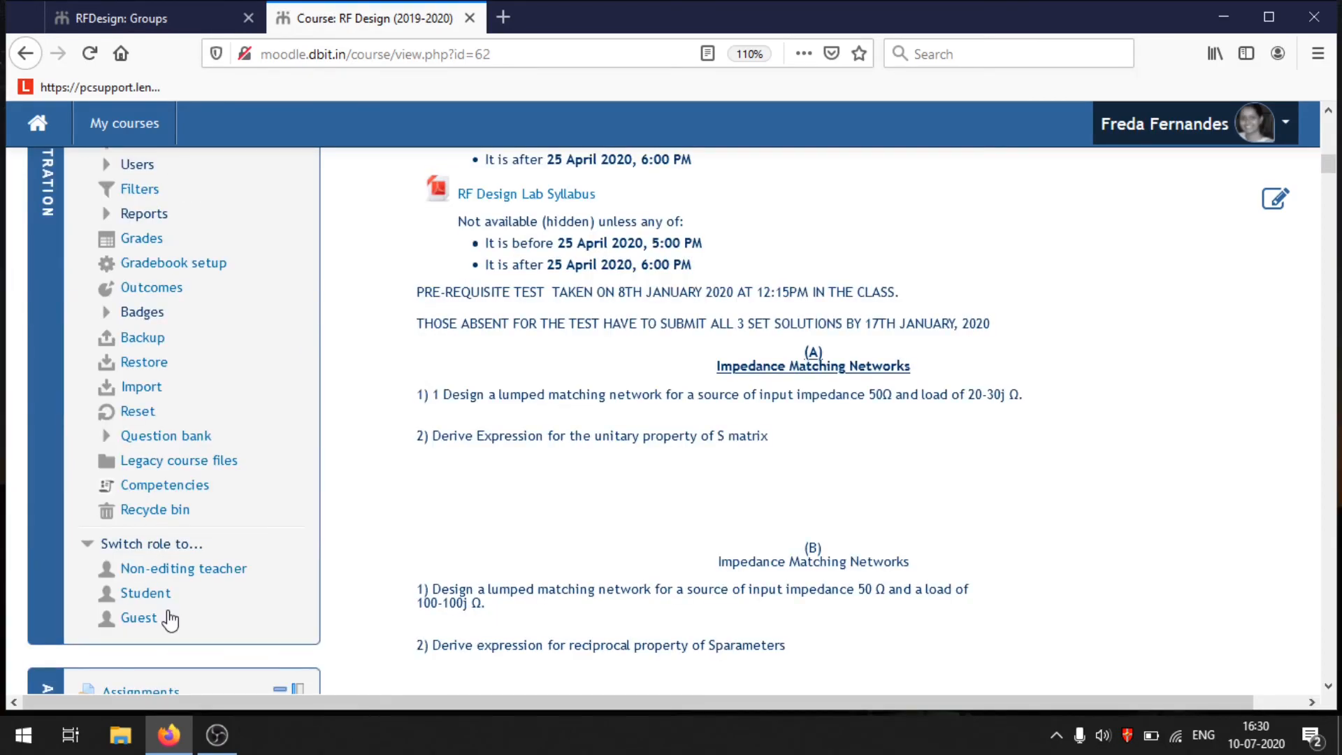
pyautogui.click(192, 599)
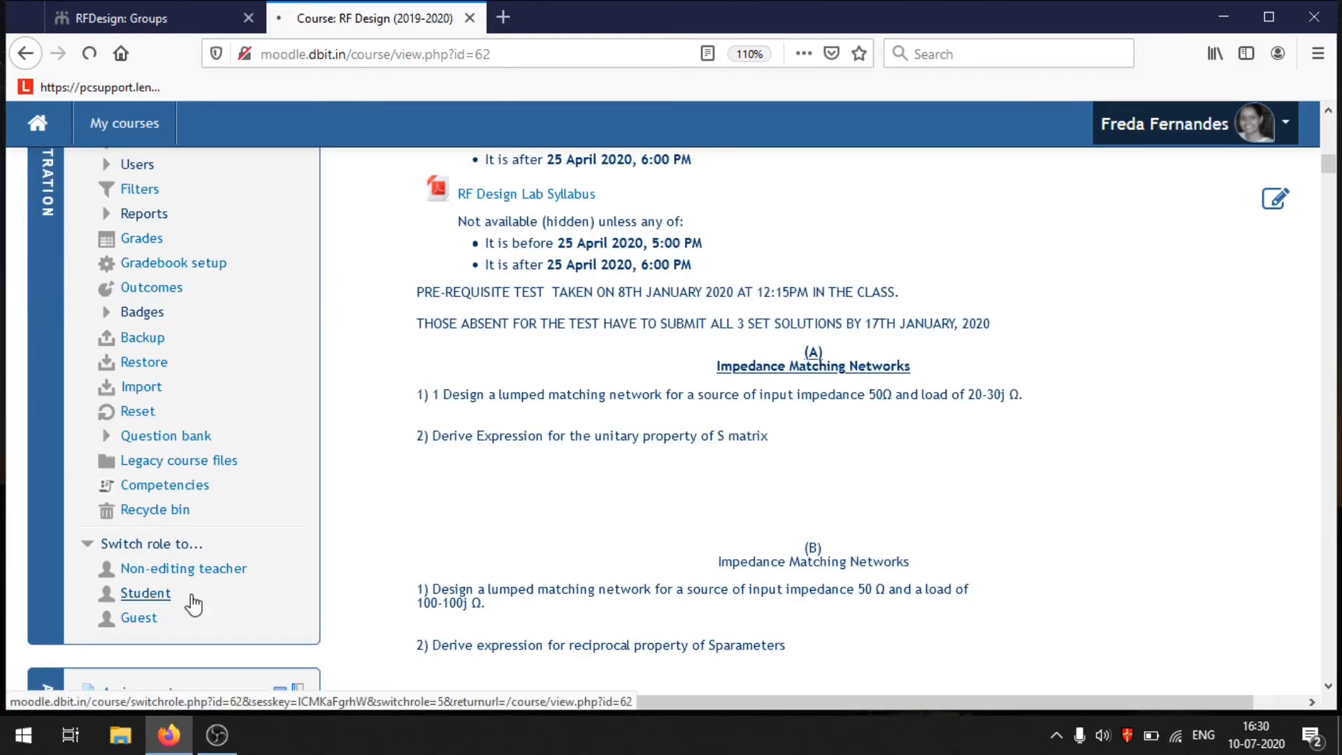
pyautogui.scroll(-10, 852, 537)
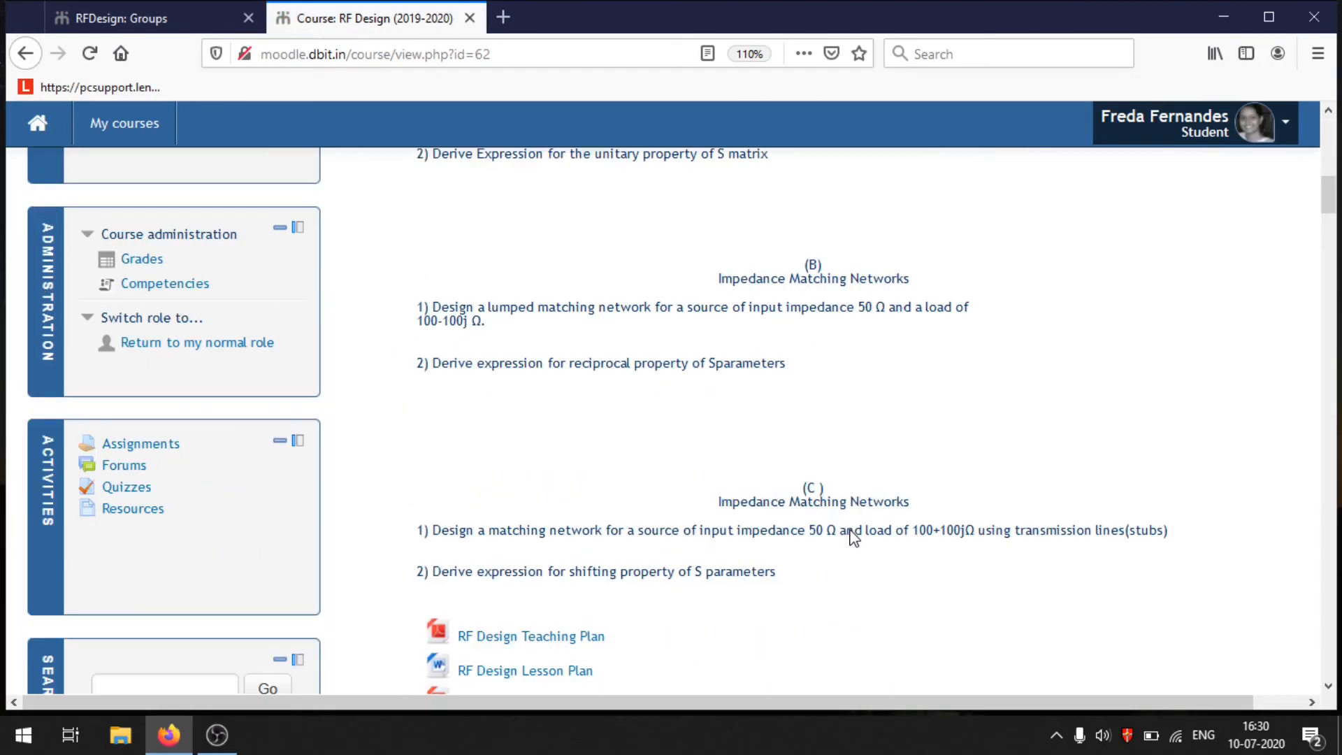